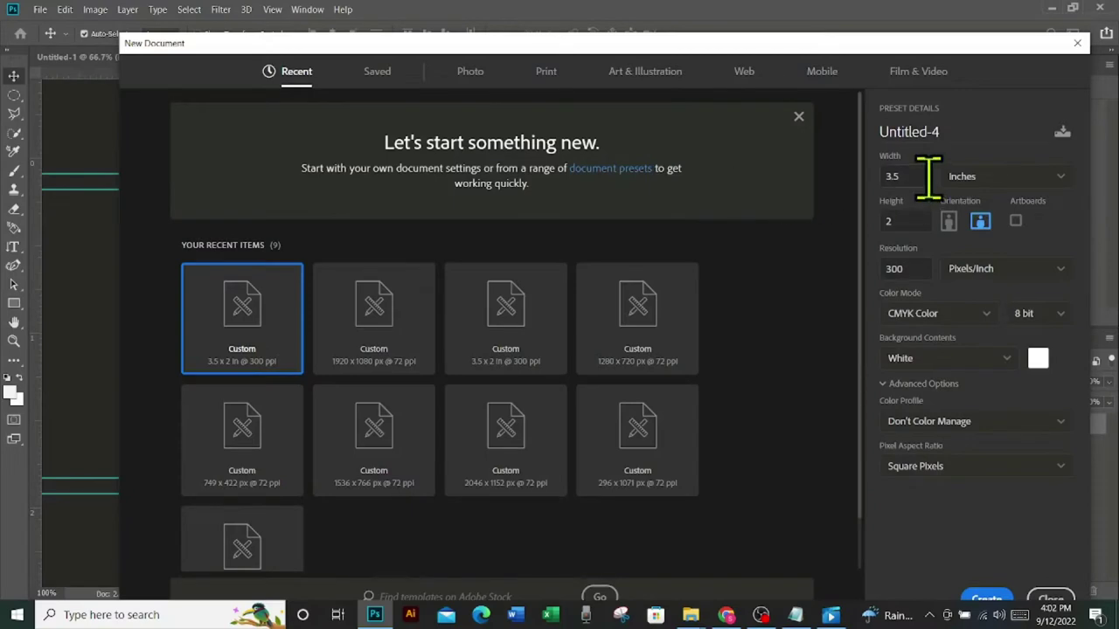
Confirm width 3.5 in, height 2 in and resolution 300 ppi, then create the document
{"action": "double_click", "coordinate": [895, 175]}
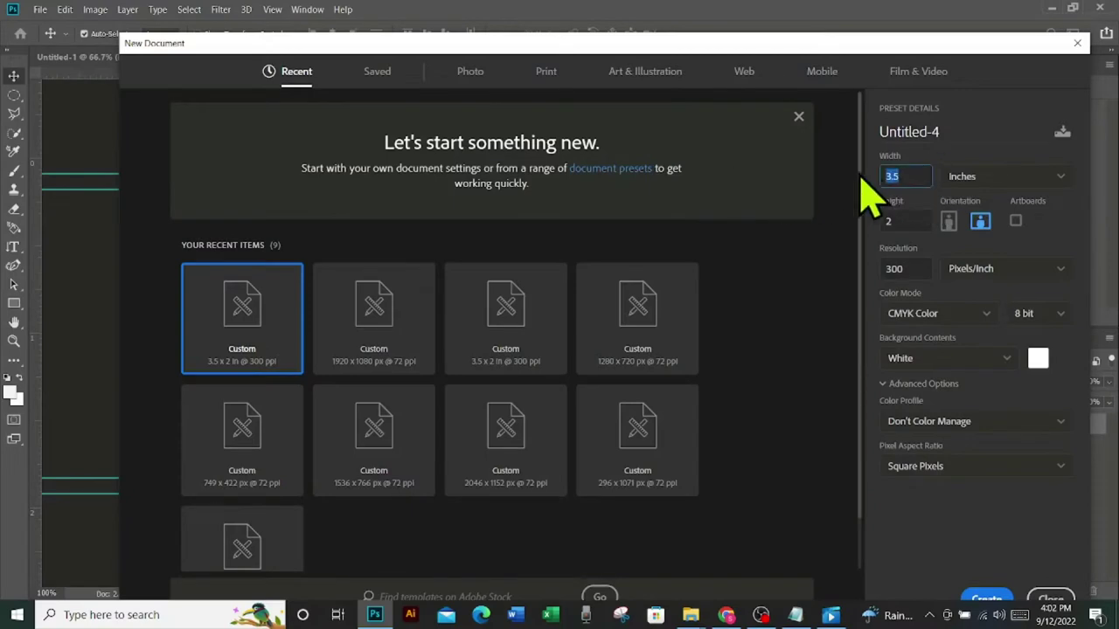
{"action": "double_click", "coordinate": [909, 222]}
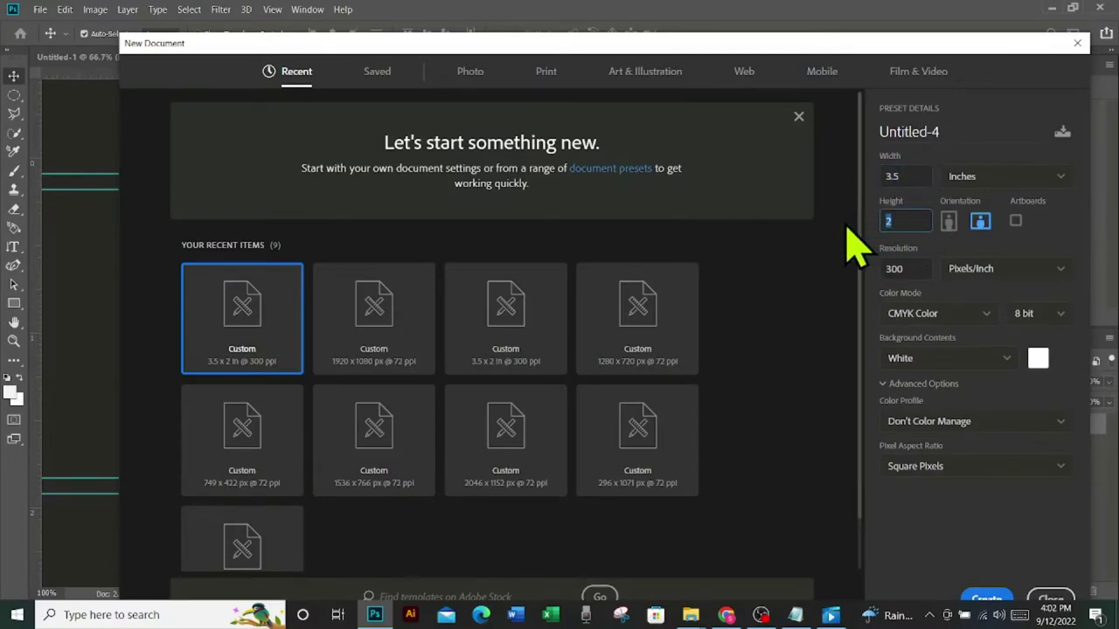
{"action": "double_click", "coordinate": [913, 268]}
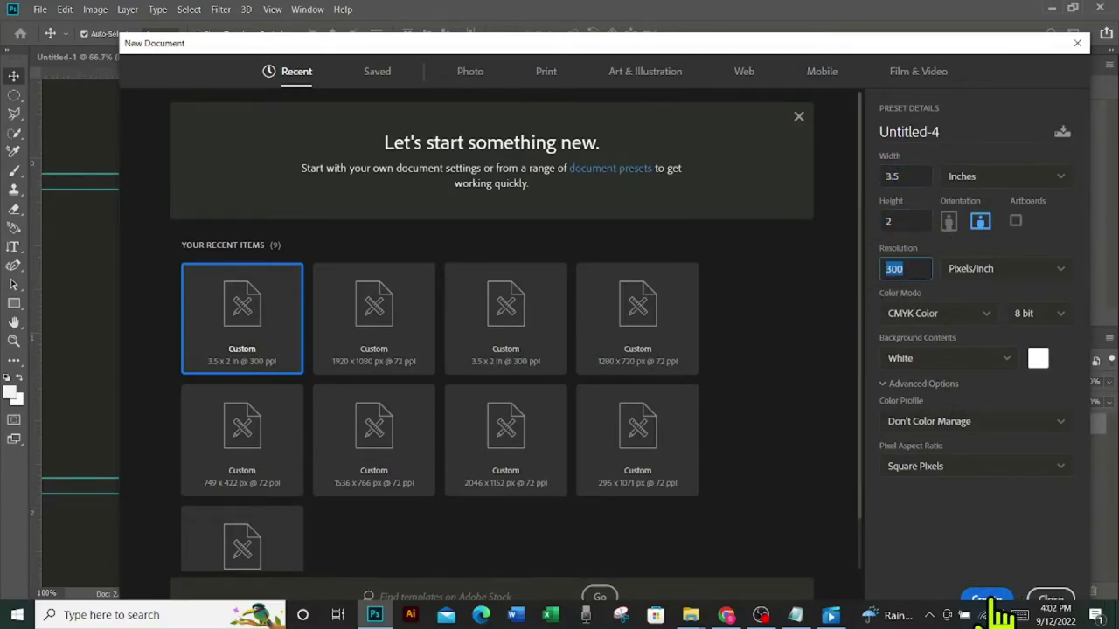
{"action": "left_click", "coordinate": [1084, 44]}
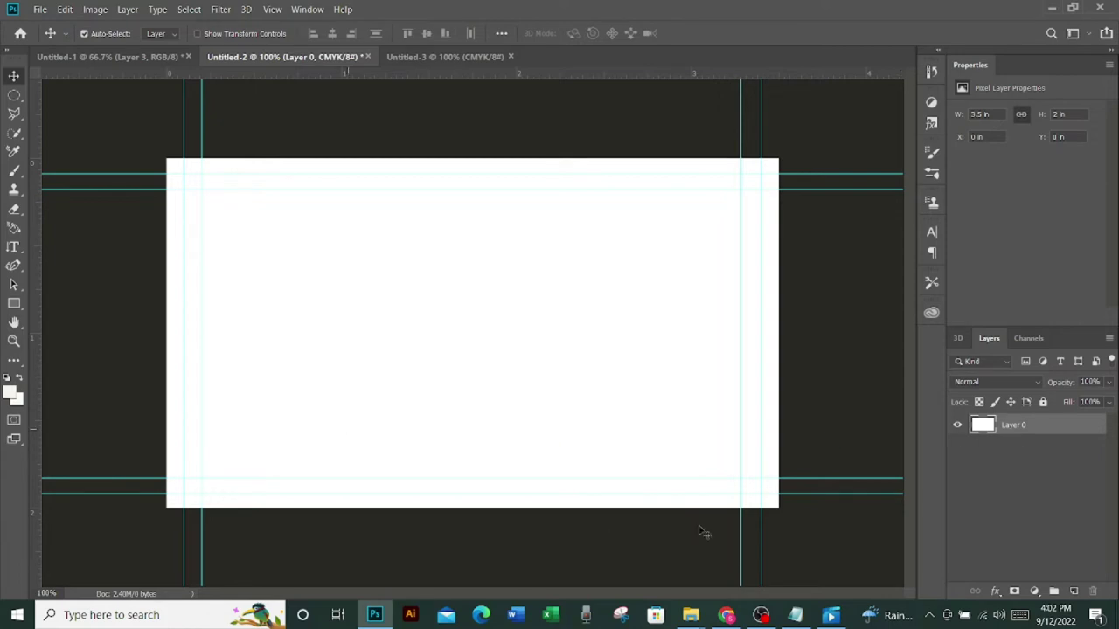
Draw a grey rectangle on a new layer and stretch it over the whole card
{"action": "left_click", "coordinate": [1073, 592]}
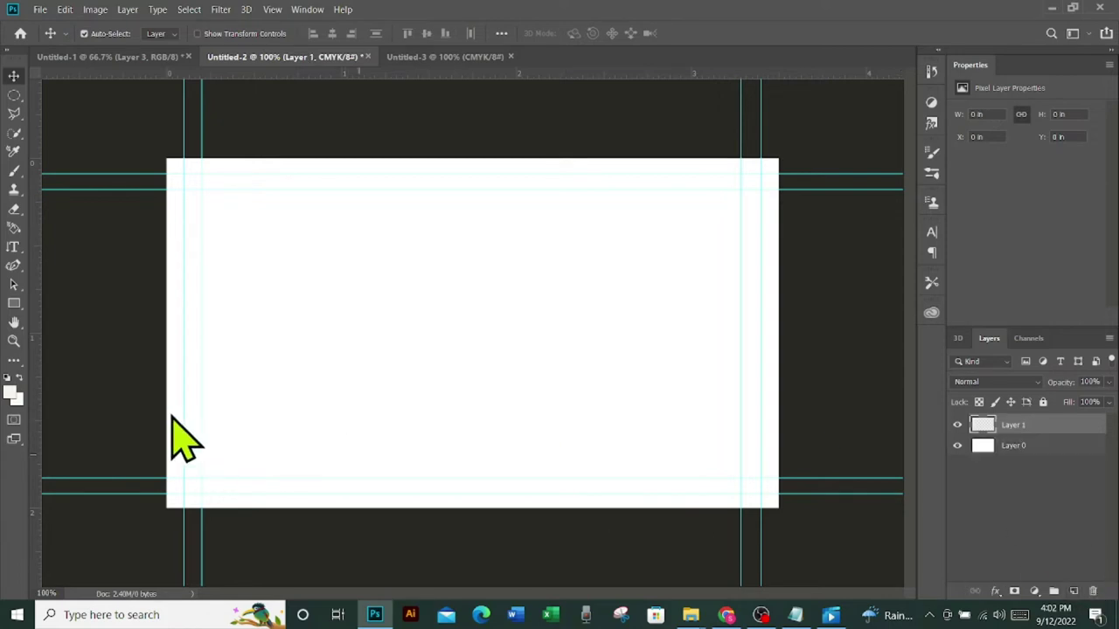
{"action": "left_click", "coordinate": [14, 303]}
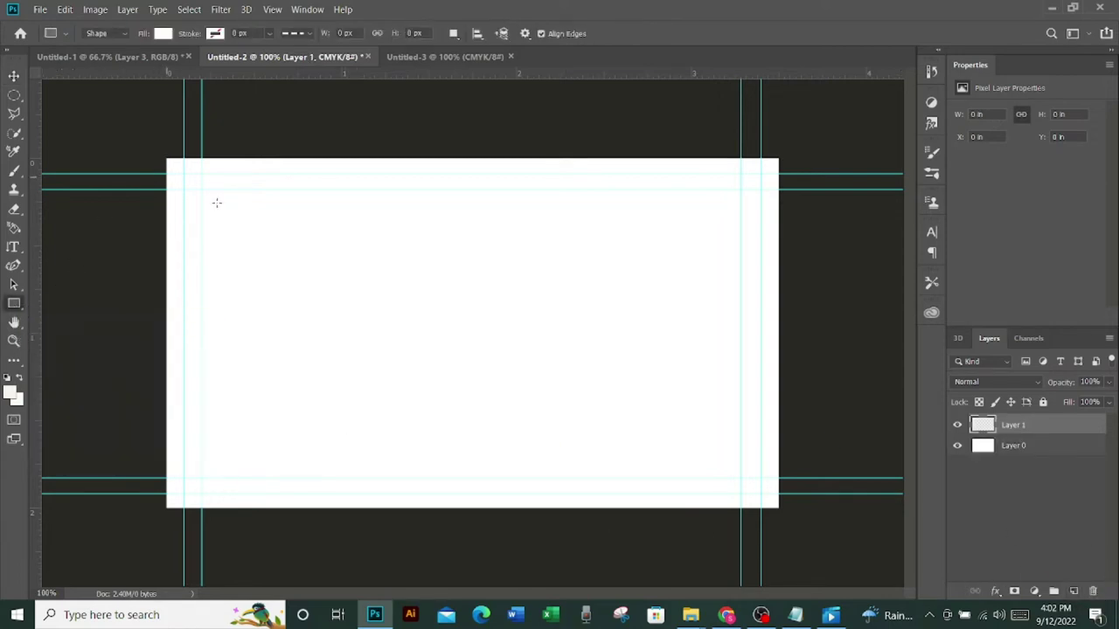
{"action": "left_click_drag", "start_coordinate": [260, 243], "coordinate": [449, 405]}
{"action": "key", "text": "ctrl+t"}
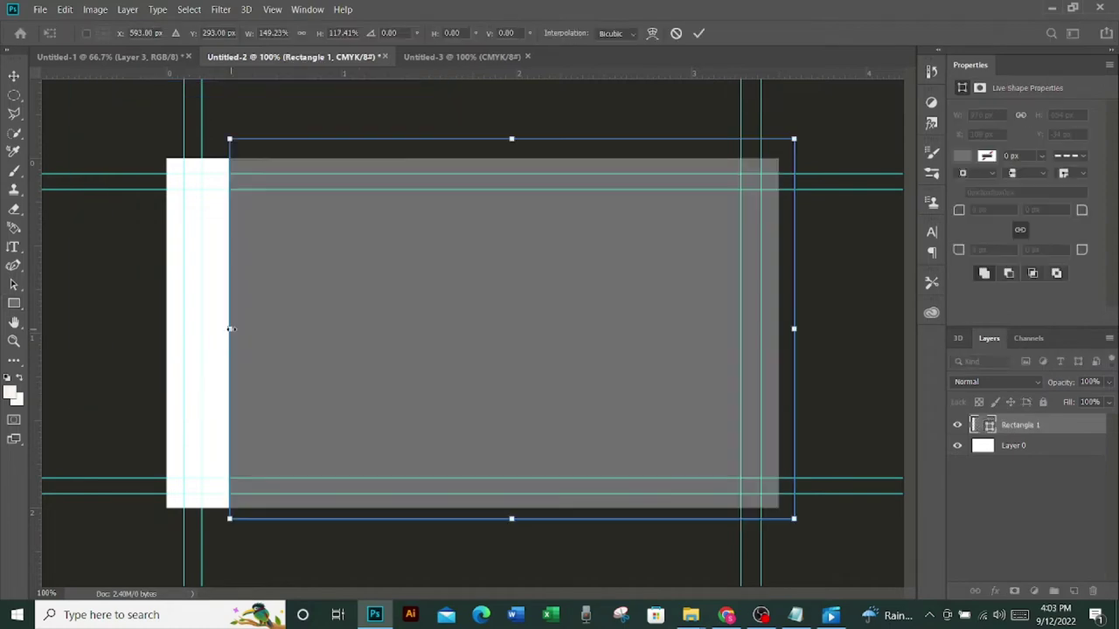
{"action": "left_click_drag", "start_coordinate": [230, 329], "coordinate": [158, 328]}
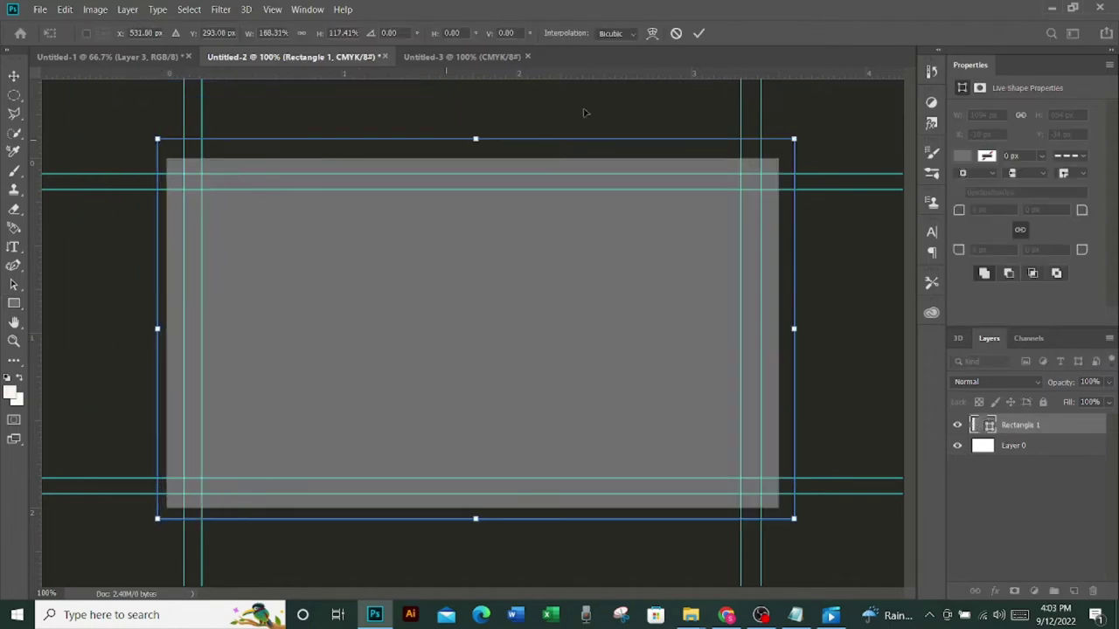
{"action": "left_click", "coordinate": [698, 34]}
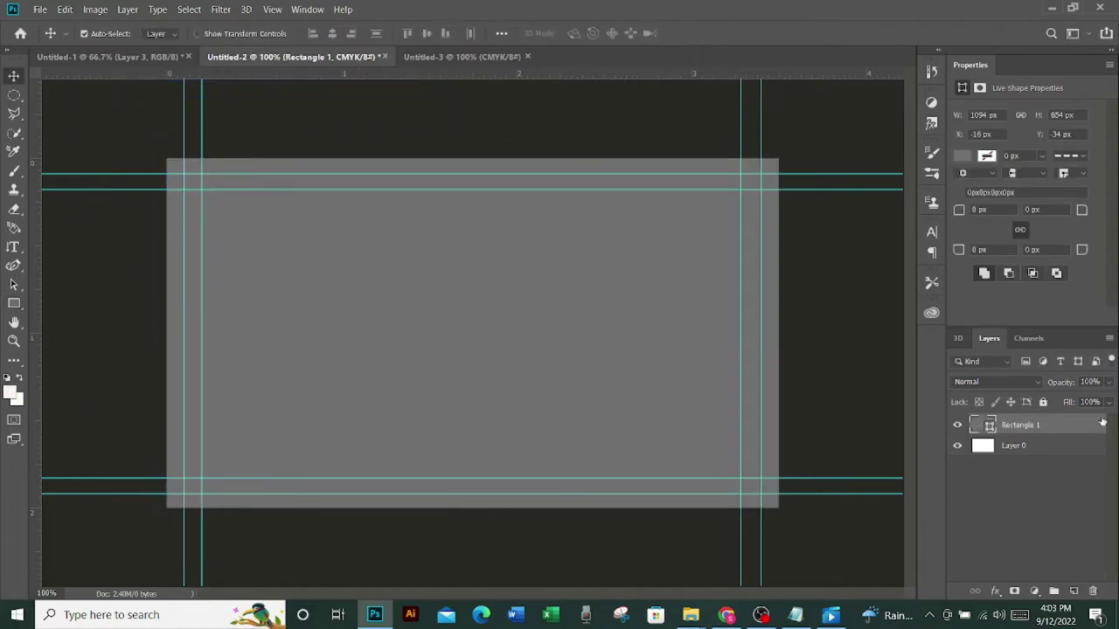
Lower the rectangle's opacity to about 66% and add an empty layer above it
{"action": "left_click", "coordinate": [1108, 382]}
{"action": "left_click_drag", "start_coordinate": [1107, 401], "coordinate": [1084, 401]}
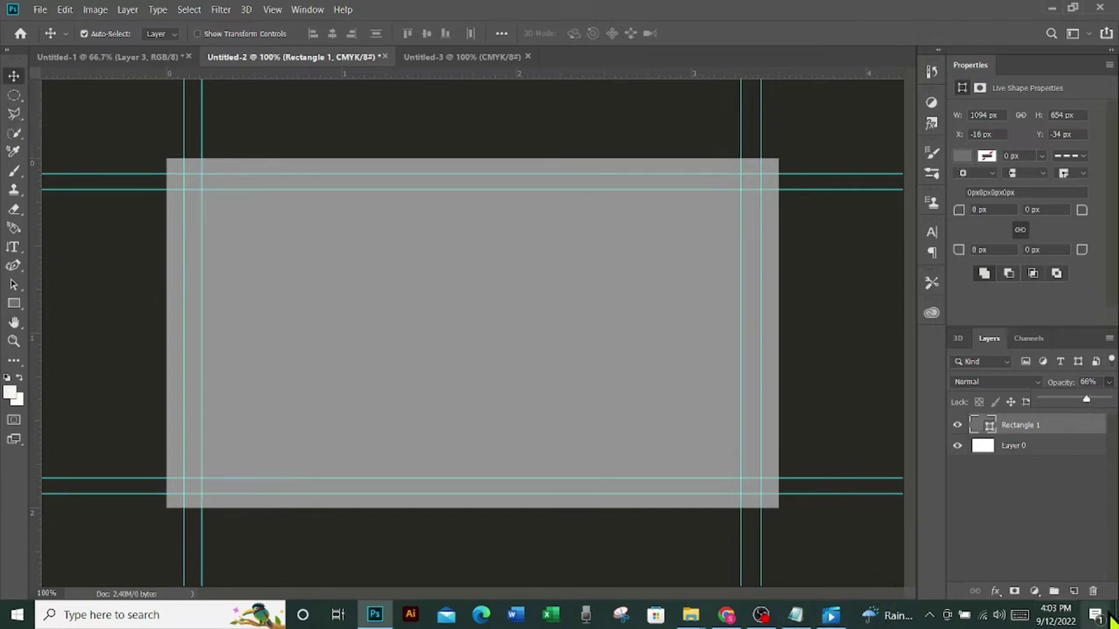
{"action": "left_click", "coordinate": [1074, 591]}
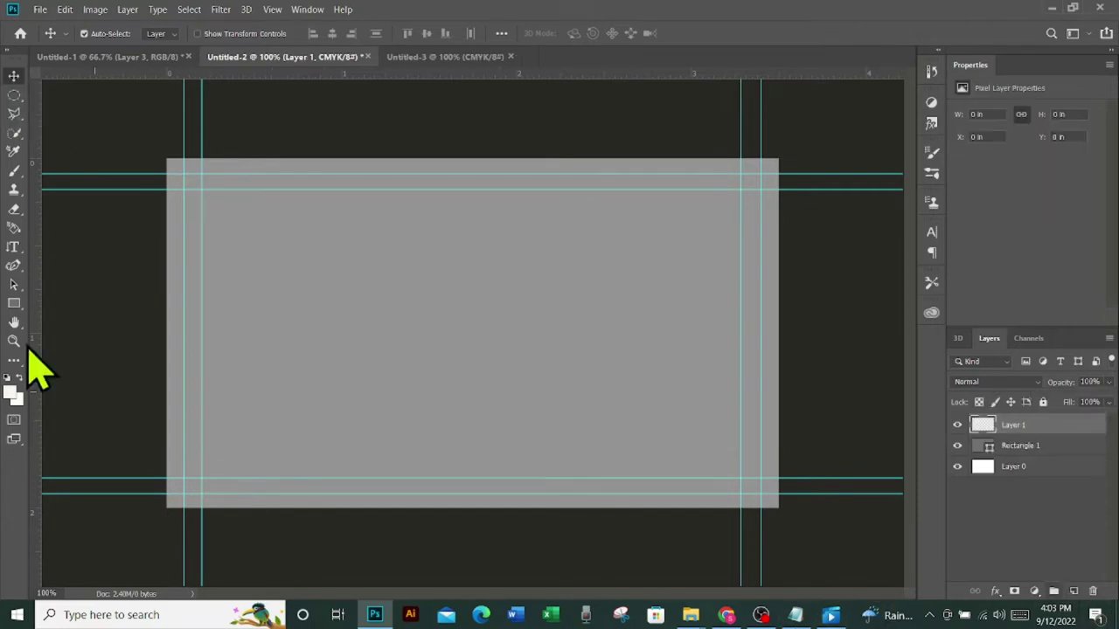
Draw a small square on the card and set its fill to yellow
{"action": "left_click", "coordinate": [14, 303]}
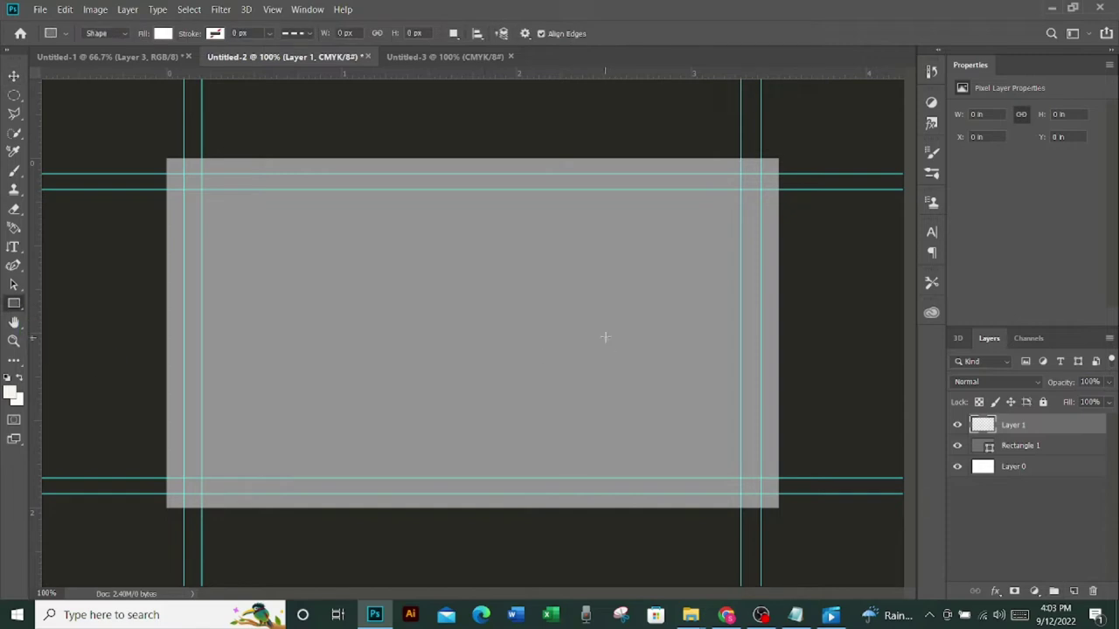
{"action": "left_click_drag", "start_coordinate": [601, 335], "coordinate": [627, 358]}
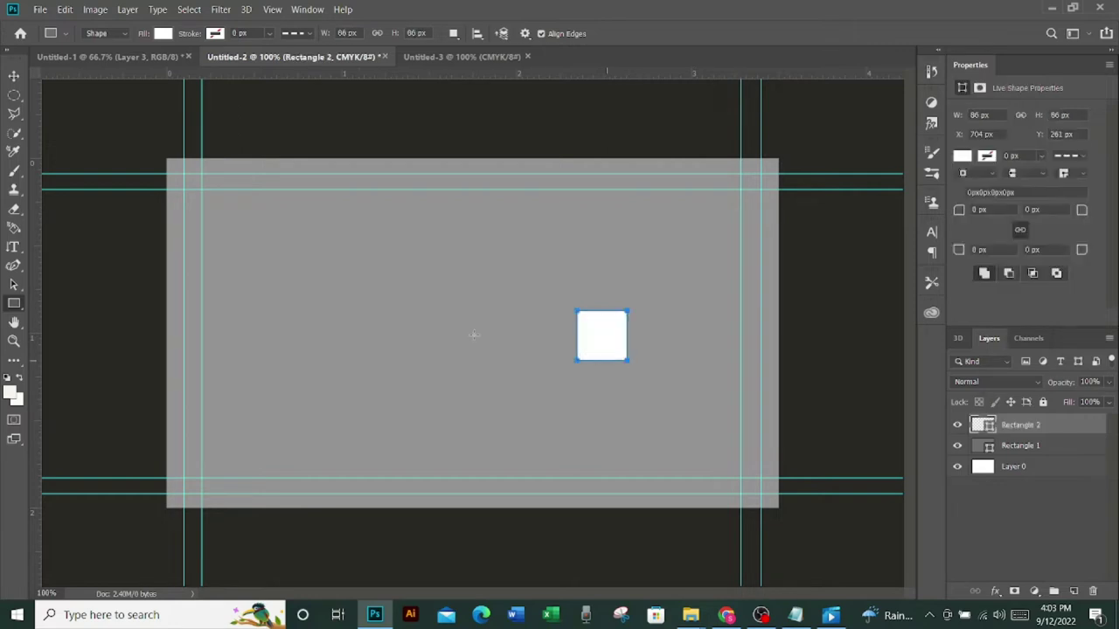
{"action": "left_click", "coordinate": [164, 33]}
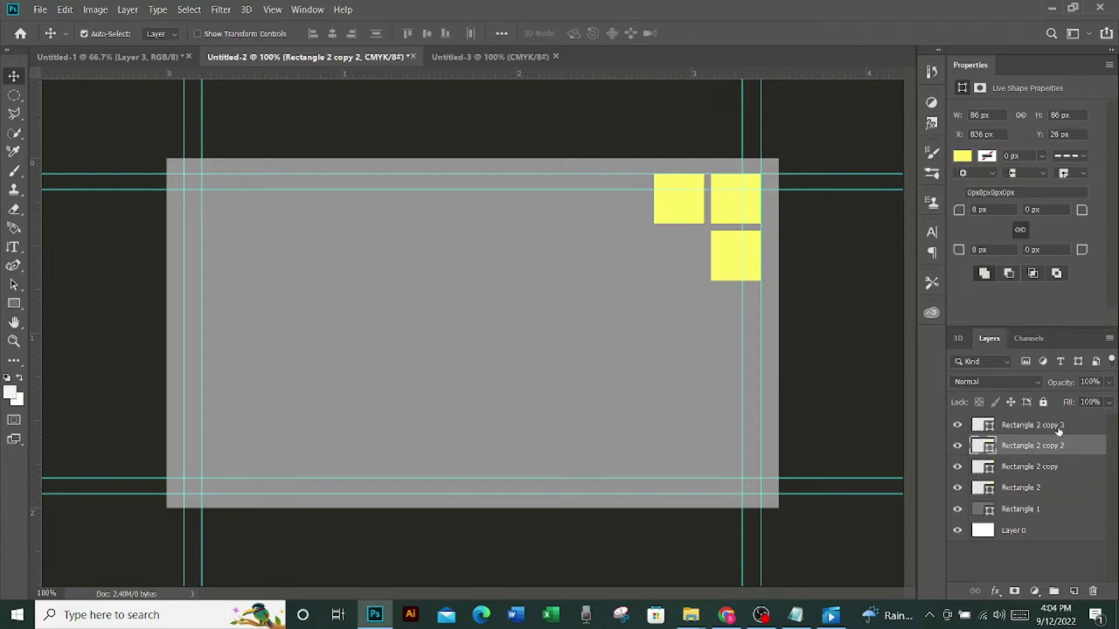
Delete the extra yellow square layer, Rectangle 2 copy 3
{"action": "left_click", "coordinate": [1031, 425]}
{"action": "left_click", "coordinate": [1091, 592]}
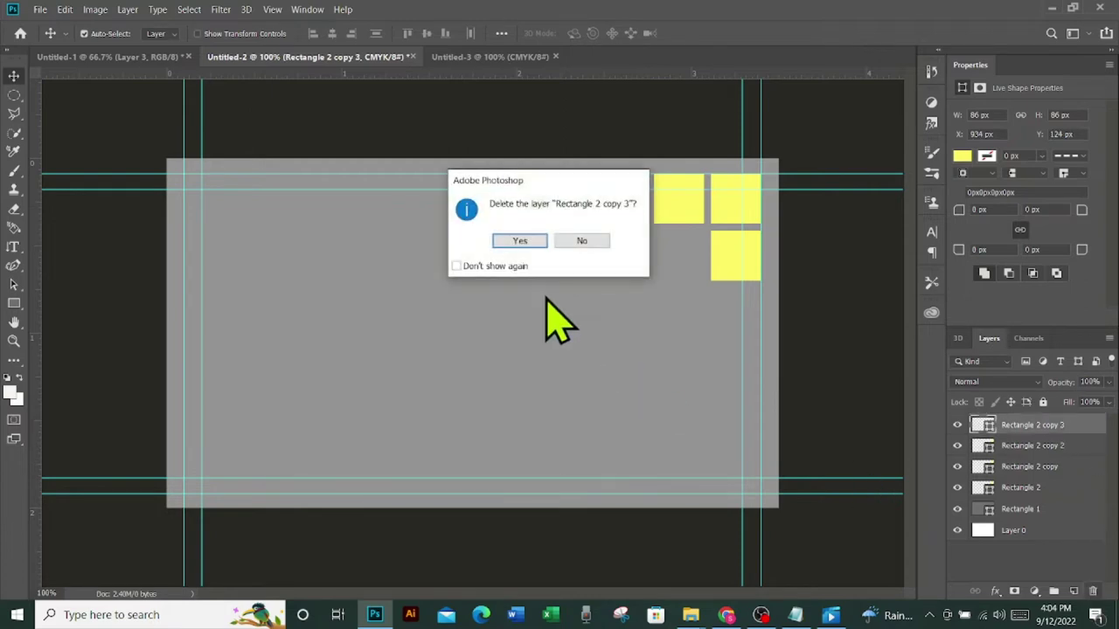
{"action": "left_click", "coordinate": [525, 242]}
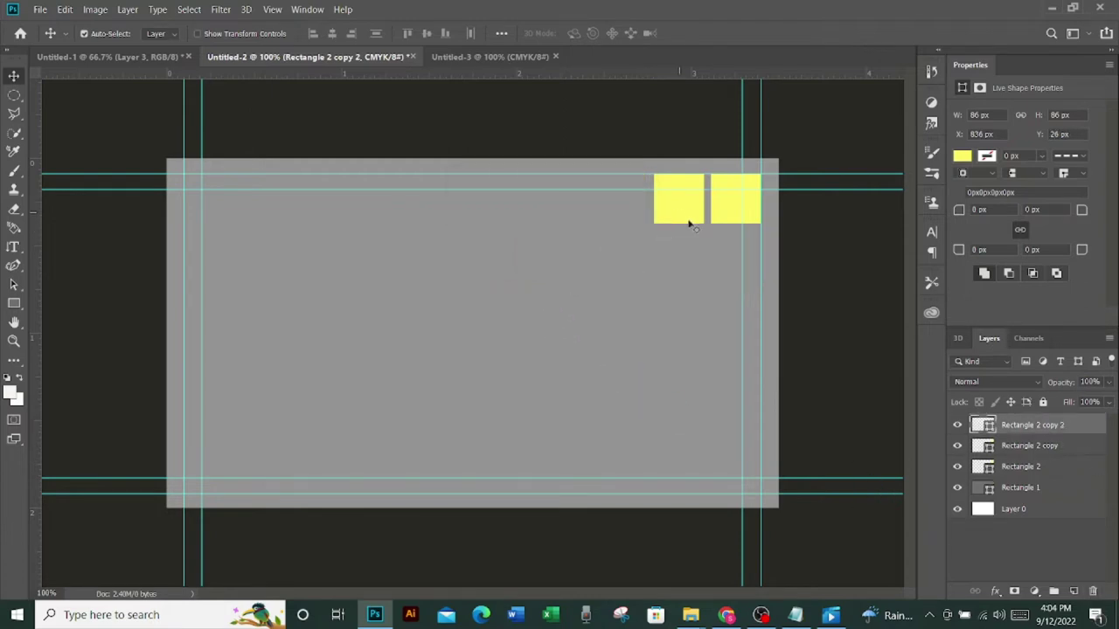
Place a yellow square copy below the right square and add an empty top layer
{"action": "left_click", "coordinate": [732, 215]}
{"action": "mouse_move", "coordinate": [732, 216]}
{"action": "left_mouse_down"}
{"action": "mouse_move", "coordinate": [734, 276]}
{"action": "mouse_move", "coordinate": [735, 250]}
{"action": "left_mouse_up"}
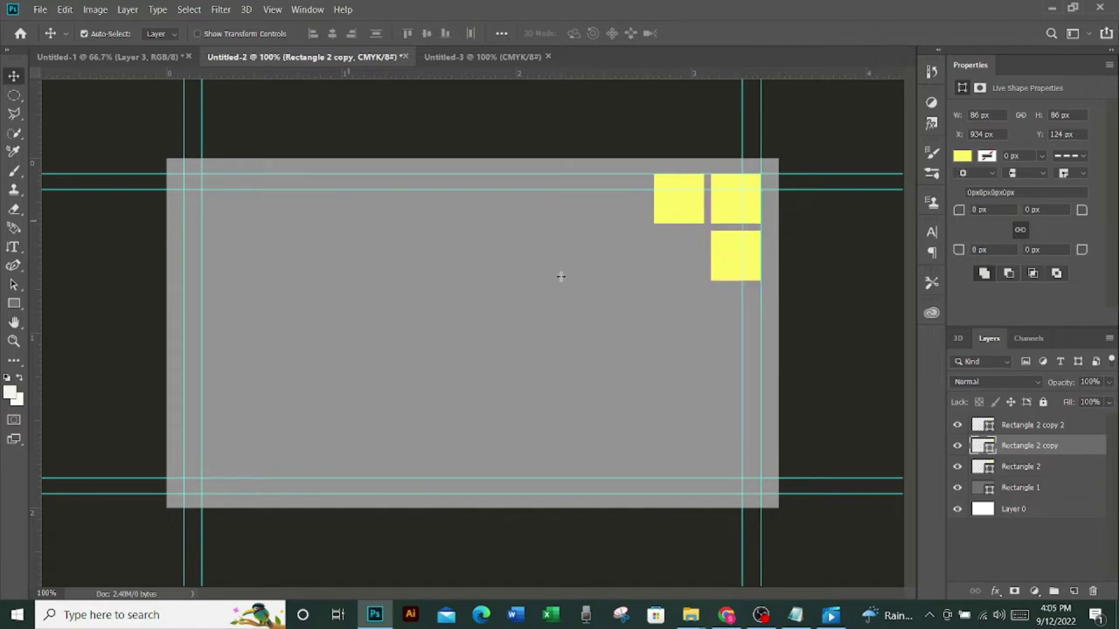
{"action": "left_click", "coordinate": [1029, 424]}
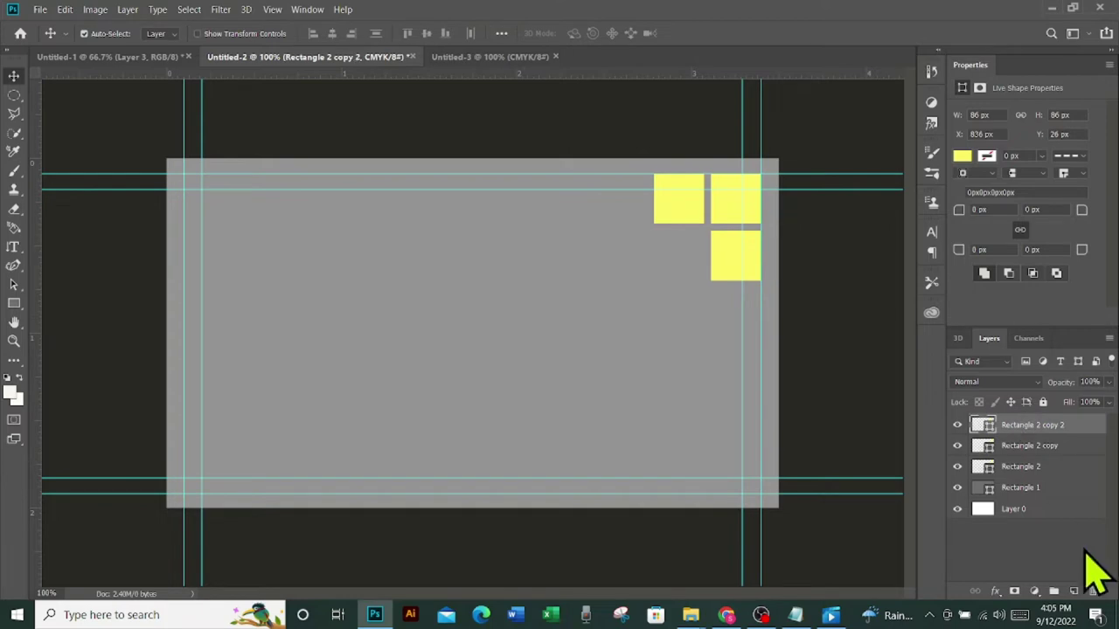
{"action": "left_click", "coordinate": [1073, 591]}
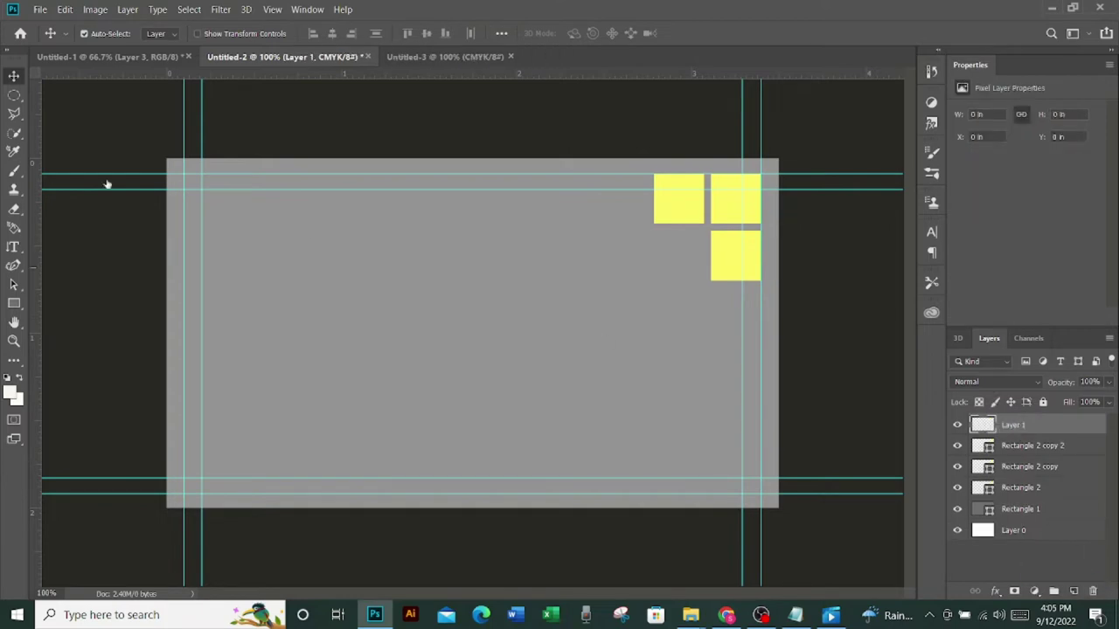
Draw a small light-orange square and move it beside the top yellow squares
{"action": "left_click", "coordinate": [15, 304]}
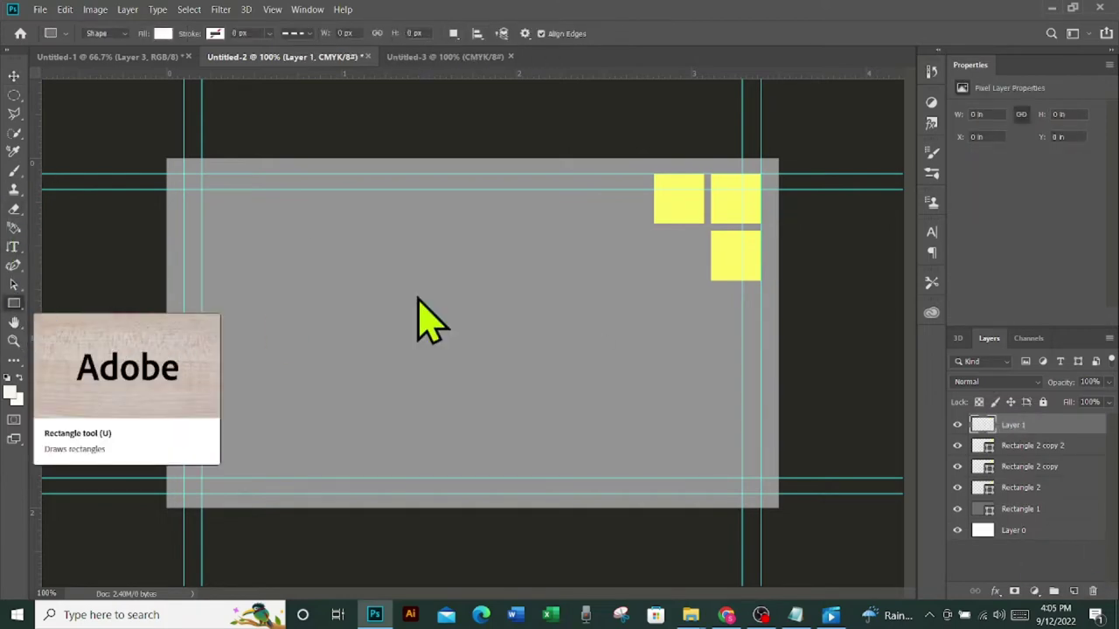
{"action": "left_click_drag", "start_coordinate": [503, 304], "coordinate": [519, 326]}
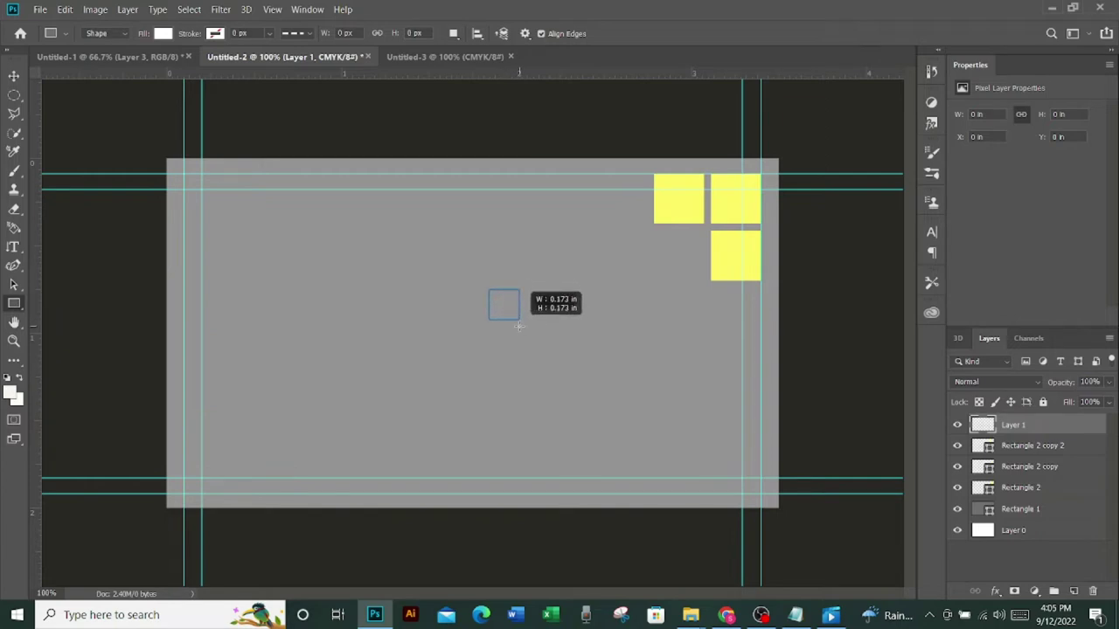
{"action": "left_click_drag", "start_coordinate": [520, 326], "coordinate": [521, 326]}
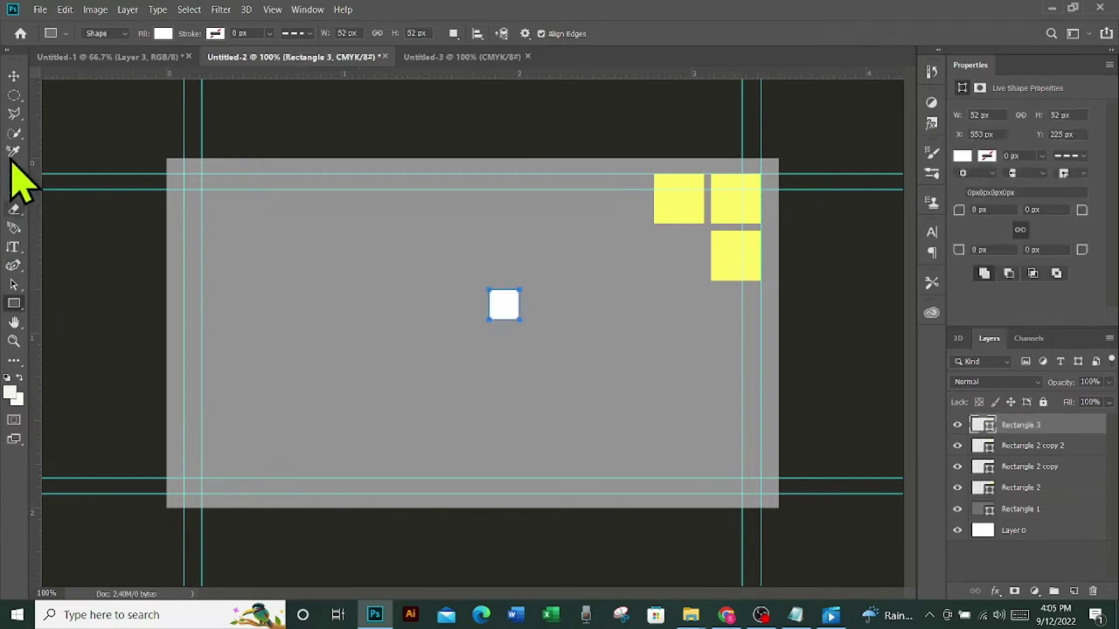
{"action": "left_click", "coordinate": [165, 35]}
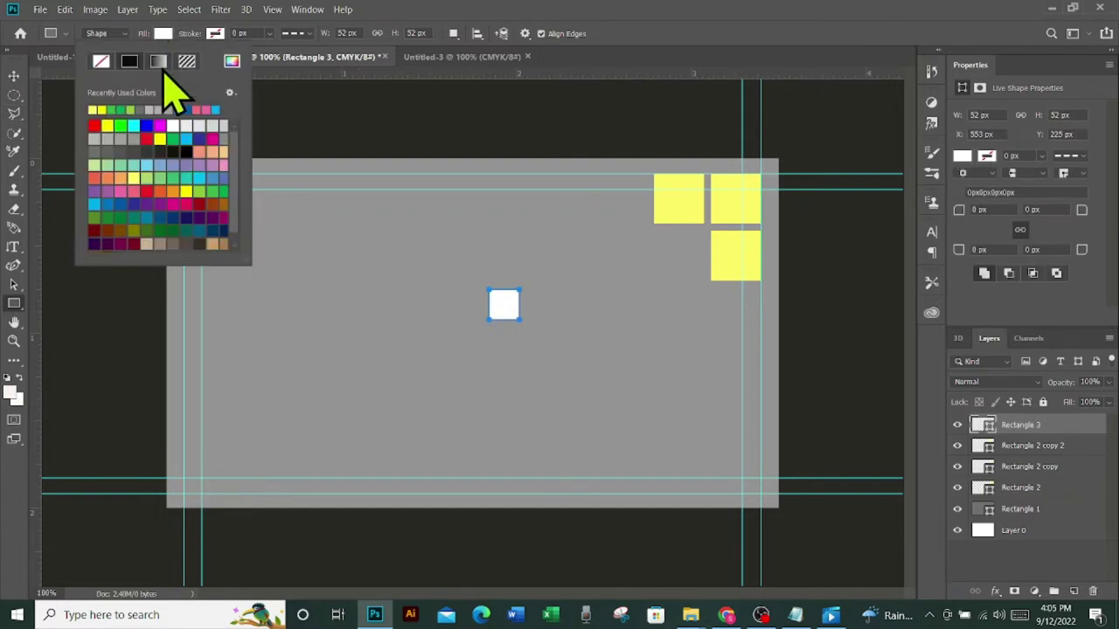
{"action": "left_click", "coordinate": [173, 191]}
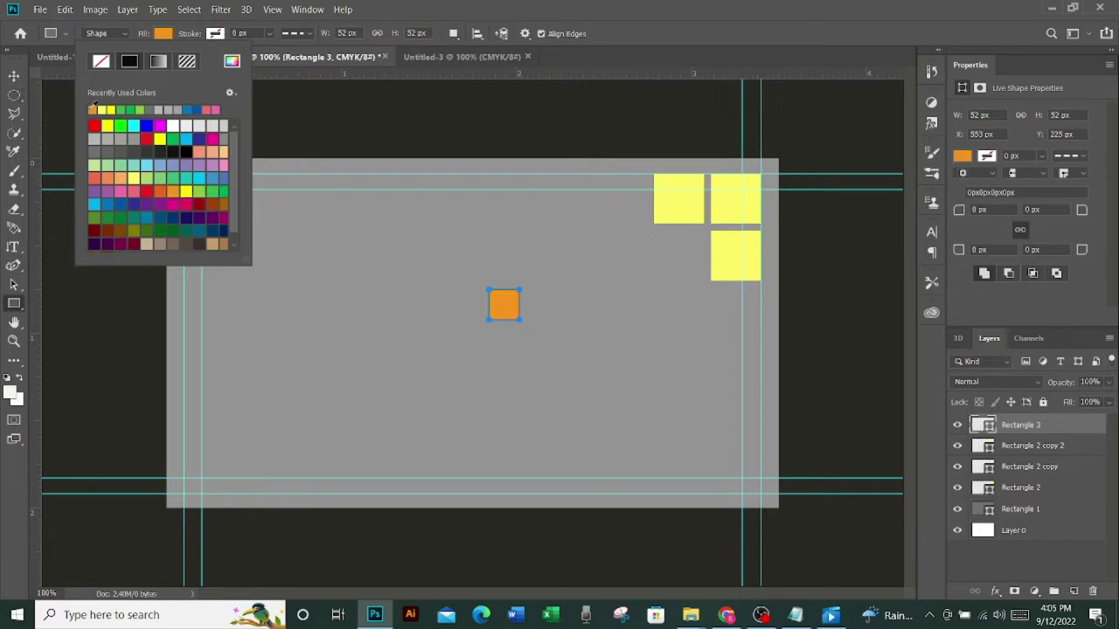
{"action": "left_click", "coordinate": [117, 176]}
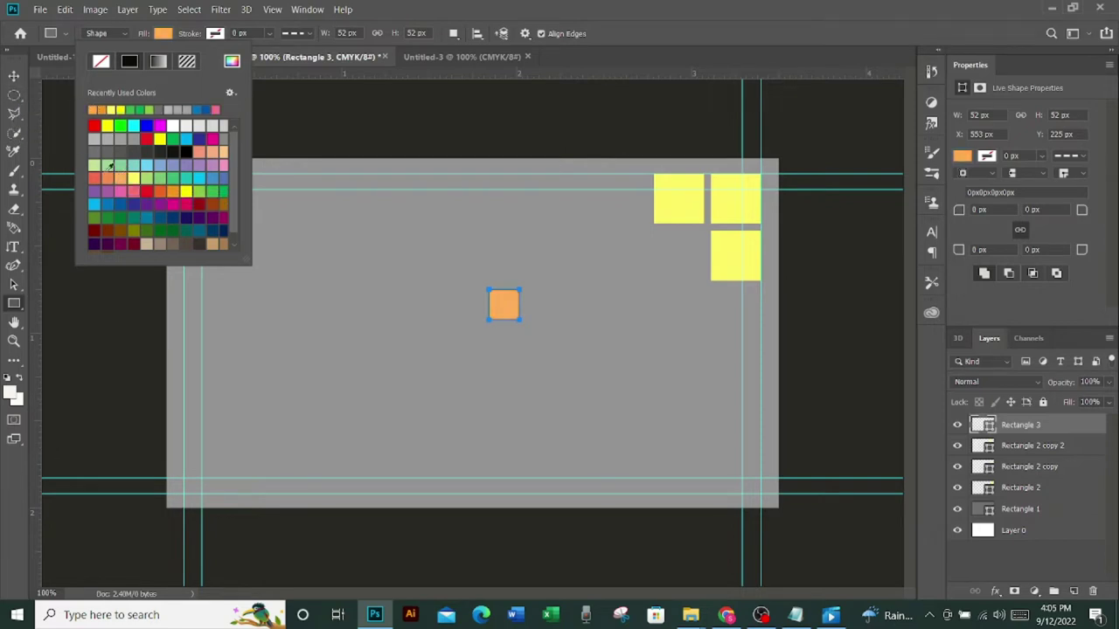
{"action": "left_click", "coordinate": [14, 76]}
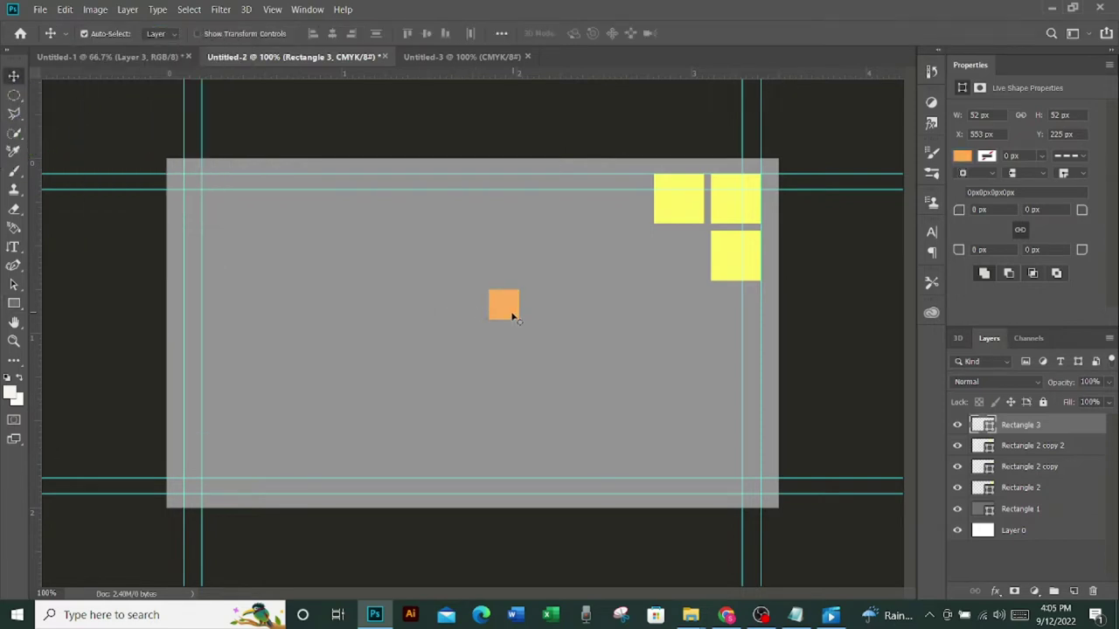
{"action": "mouse_move", "coordinate": [513, 314]}
{"action": "left_mouse_down"}
{"action": "mouse_move", "coordinate": [646, 201]}
{"action": "mouse_move", "coordinate": [633, 202]}
{"action": "left_mouse_up"}
Copy the orange square into the yellow-square gaps, below them, and at top and bottom centre
{"action": "key", "text": "ctrl+j"}
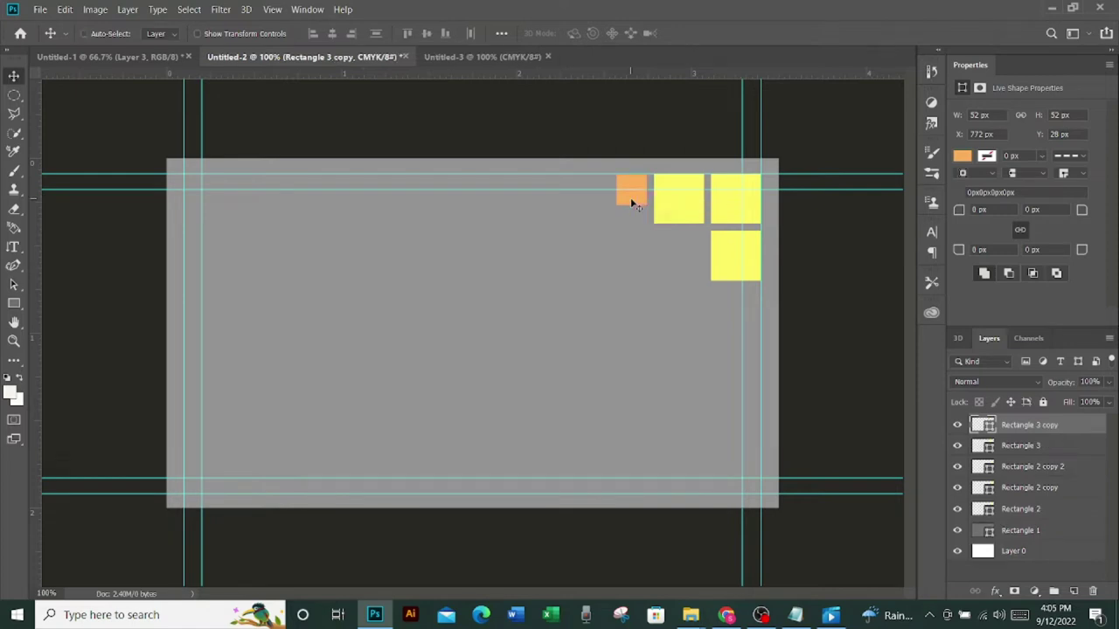
{"action": "key", "text": "ctrl+j"}
{"action": "key", "text": "ctrl+j"}
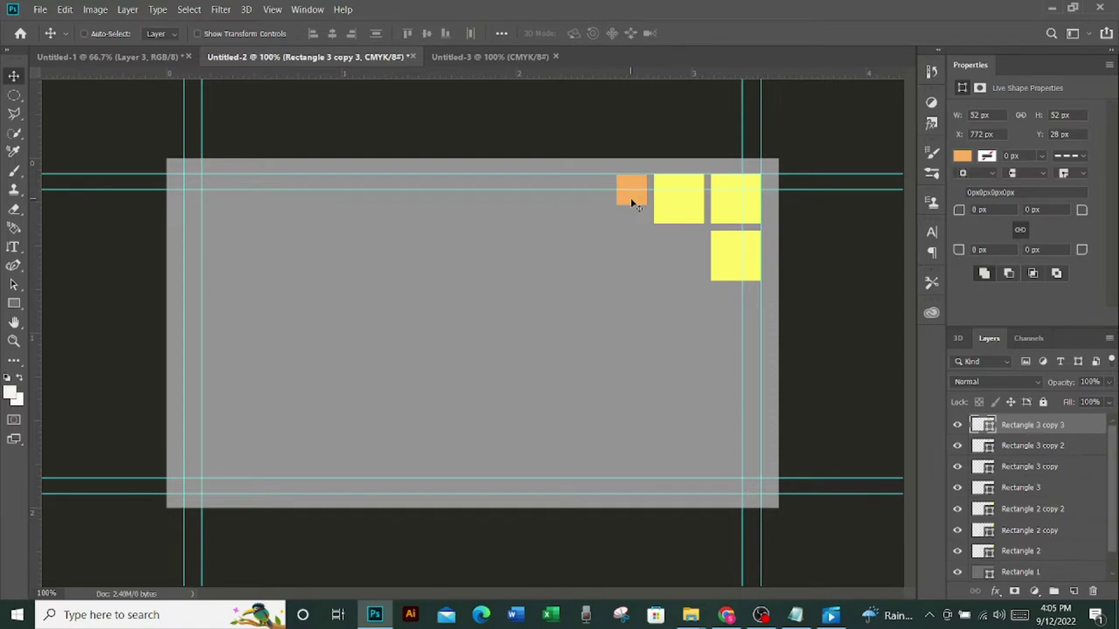
{"action": "key", "text": "ctrl+j"}
{"action": "key", "text": "ctrl+j"}
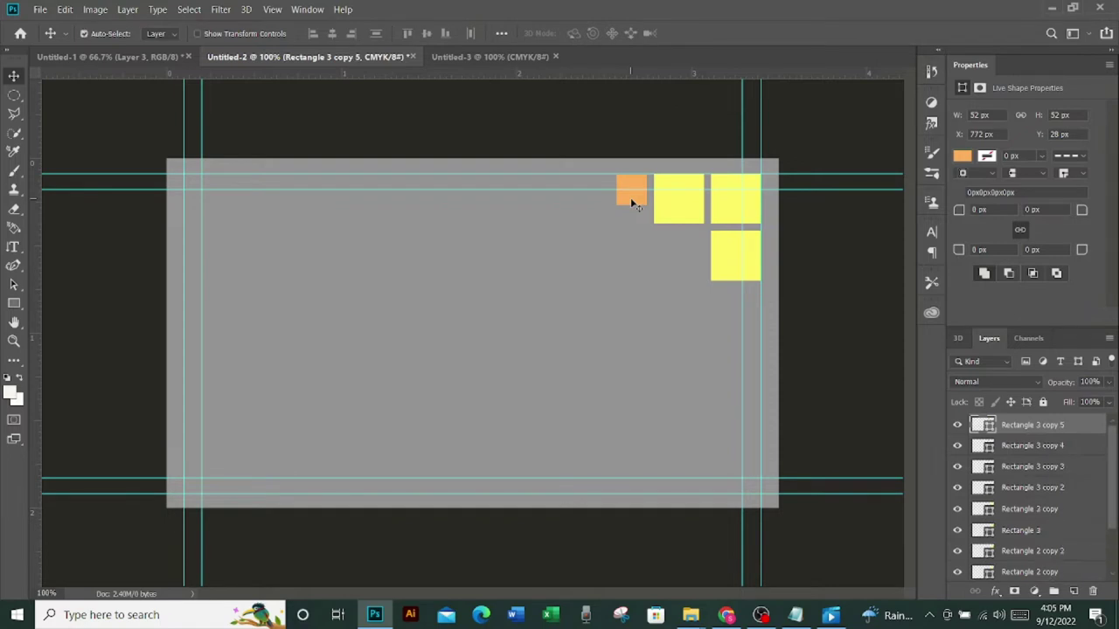
{"action": "left_click_drag", "start_coordinate": [635, 203], "coordinate": [691, 256]}
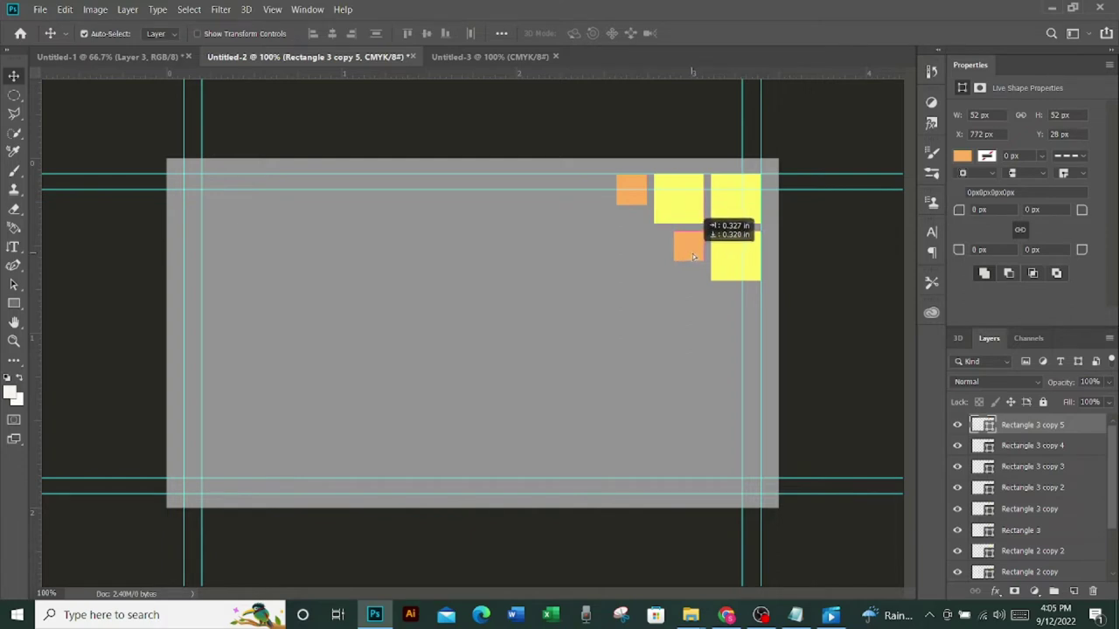
{"action": "left_click_drag", "start_coordinate": [690, 256], "coordinate": [693, 257]}
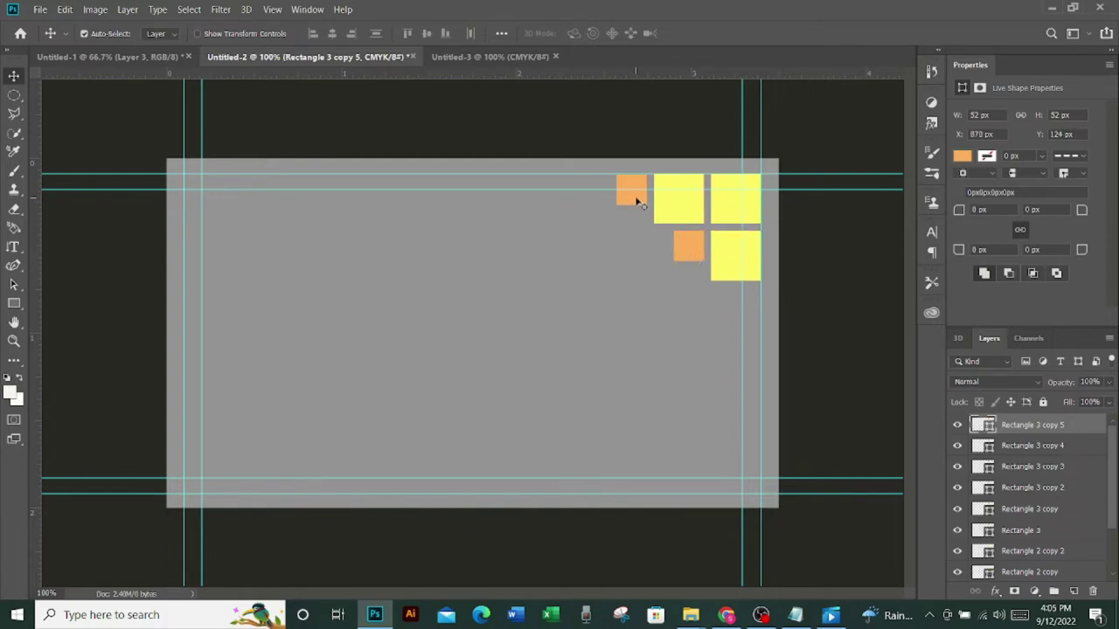
{"action": "left_click_drag", "start_coordinate": [637, 201], "coordinate": [748, 310]}
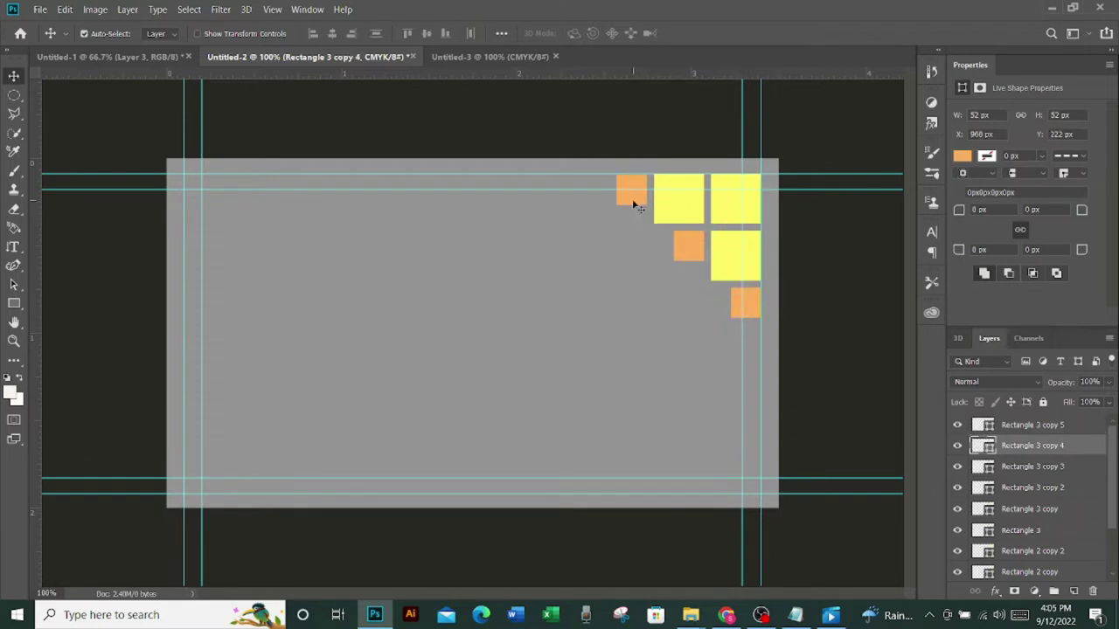
{"action": "left_click_drag", "start_coordinate": [637, 206], "coordinate": [483, 206]}
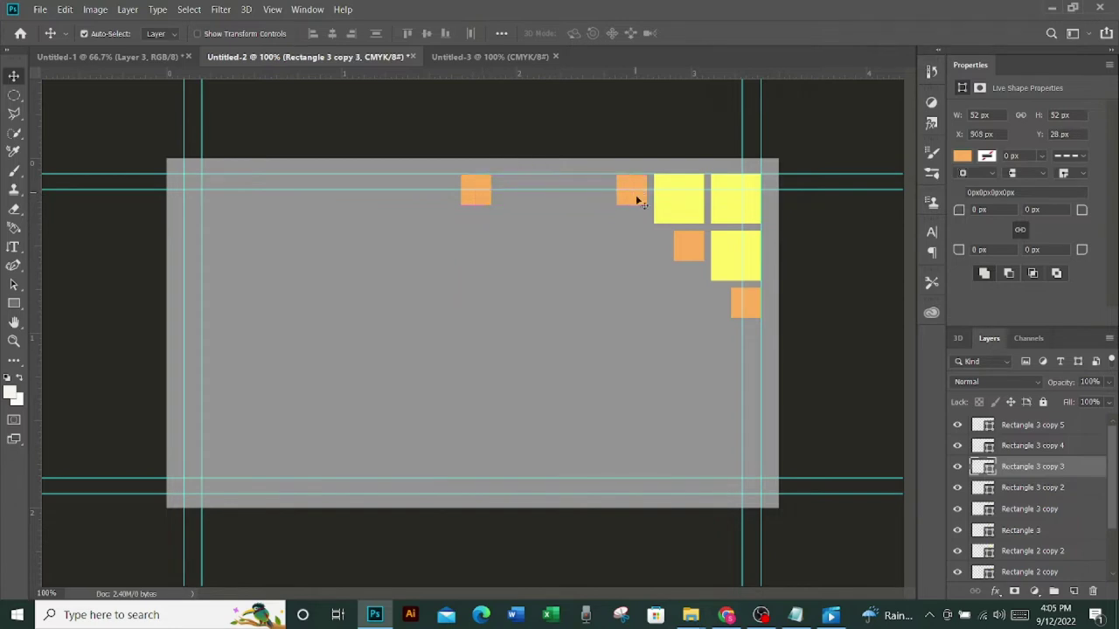
{"action": "mouse_move", "coordinate": [638, 205]}
{"action": "left_mouse_down"}
{"action": "mouse_move", "coordinate": [478, 452]}
{"action": "mouse_move", "coordinate": [473, 486]}
{"action": "left_mouse_up"}
Duplicate the yellow square three times and line one copy directly beneath the original
{"action": "left_click", "coordinate": [482, 206]}
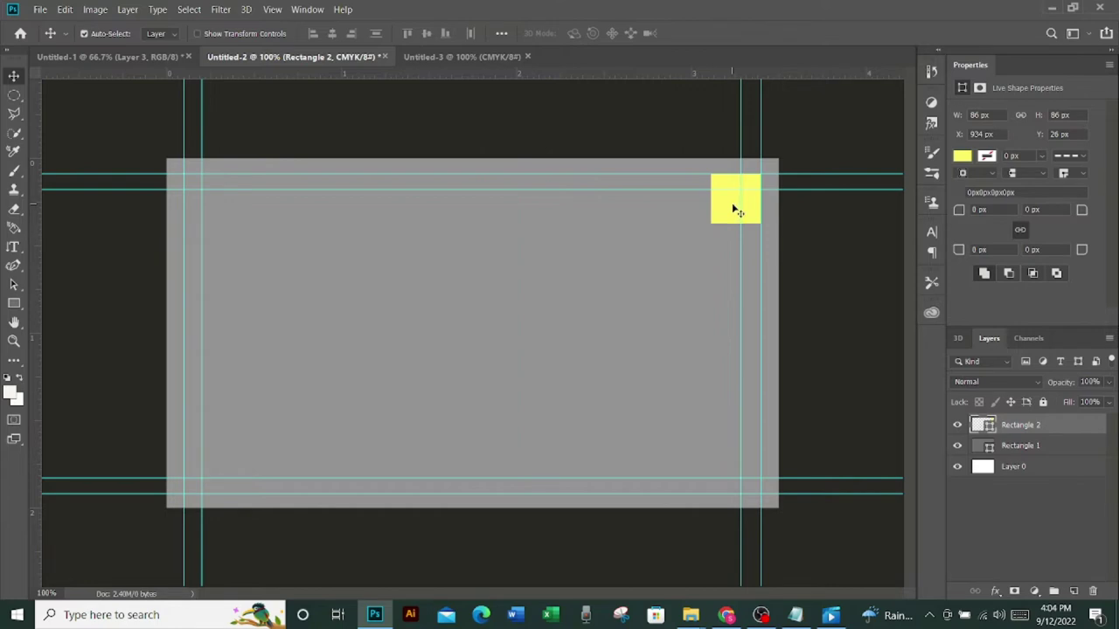
{"action": "key", "text": "ctrl+j"}
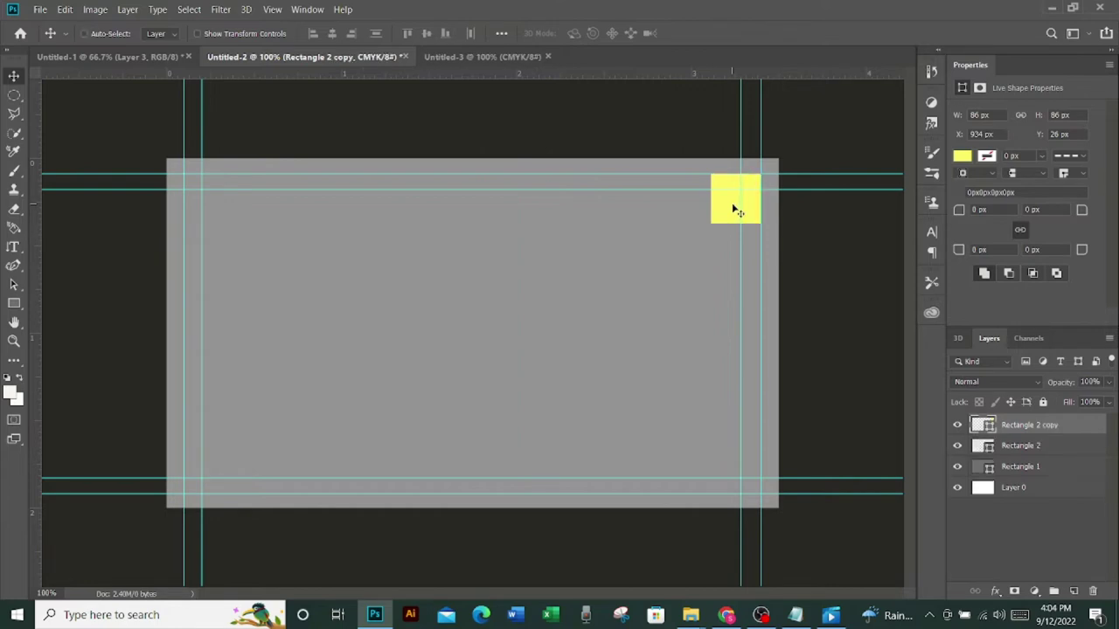
{"action": "key", "text": "ctrl+j"}
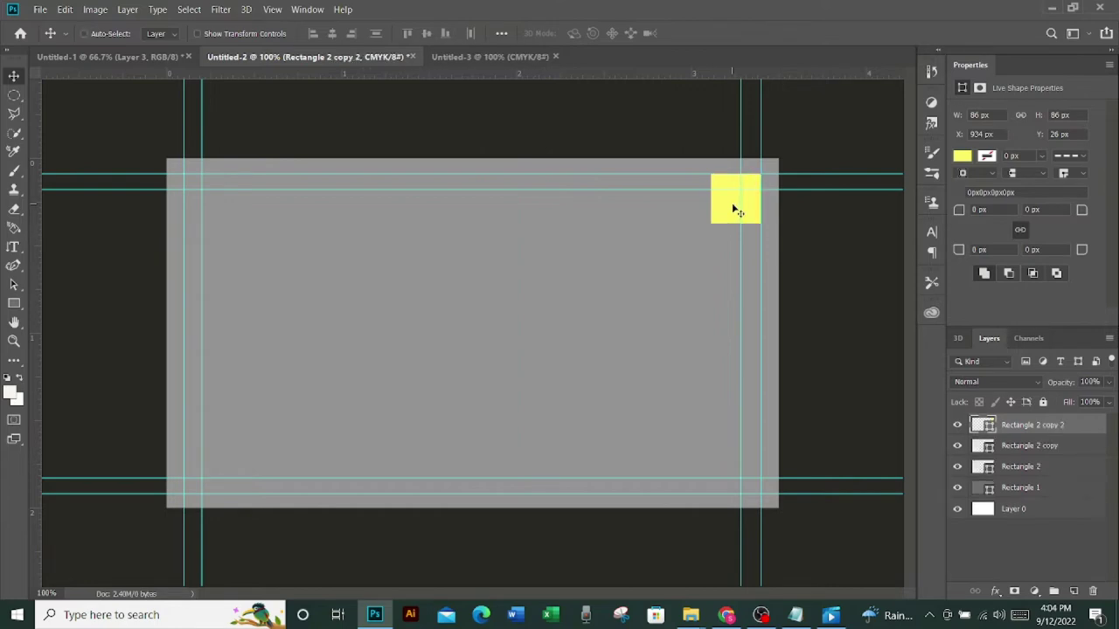
{"action": "key", "text": "ctrl+j"}
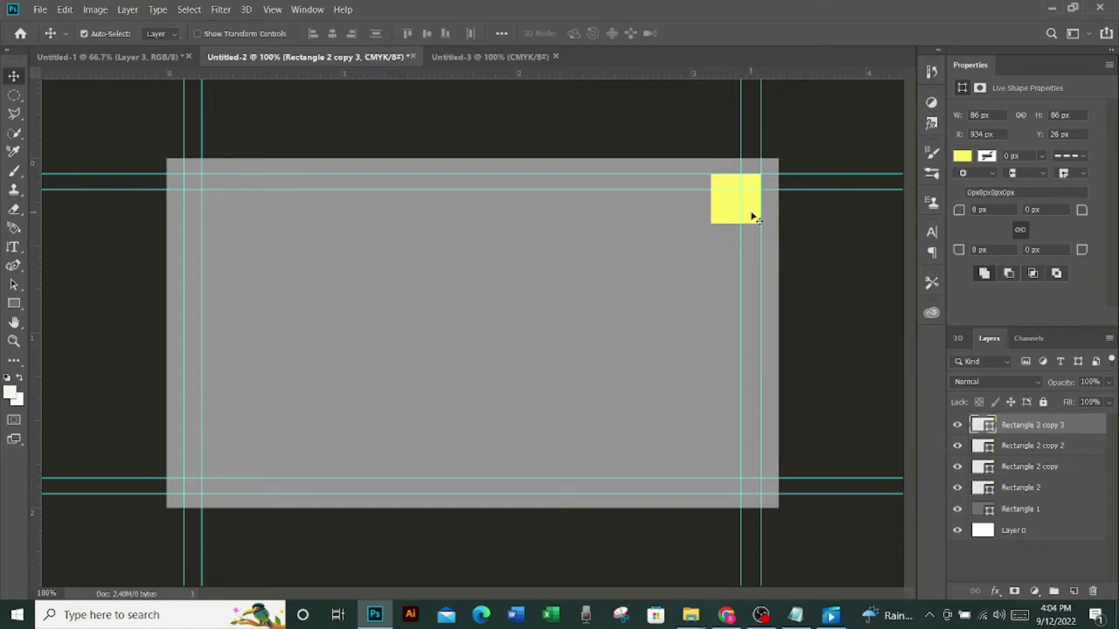
{"action": "left_click_drag", "start_coordinate": [753, 217], "coordinate": [756, 275]}
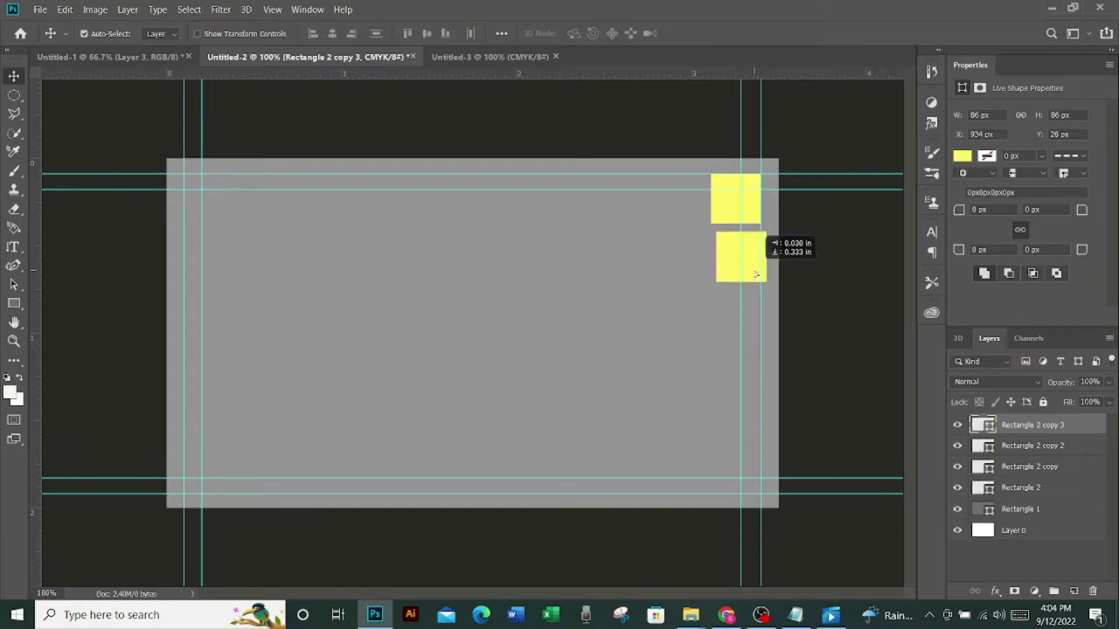
{"action": "left_click_drag", "start_coordinate": [756, 275], "coordinate": [750, 274]}
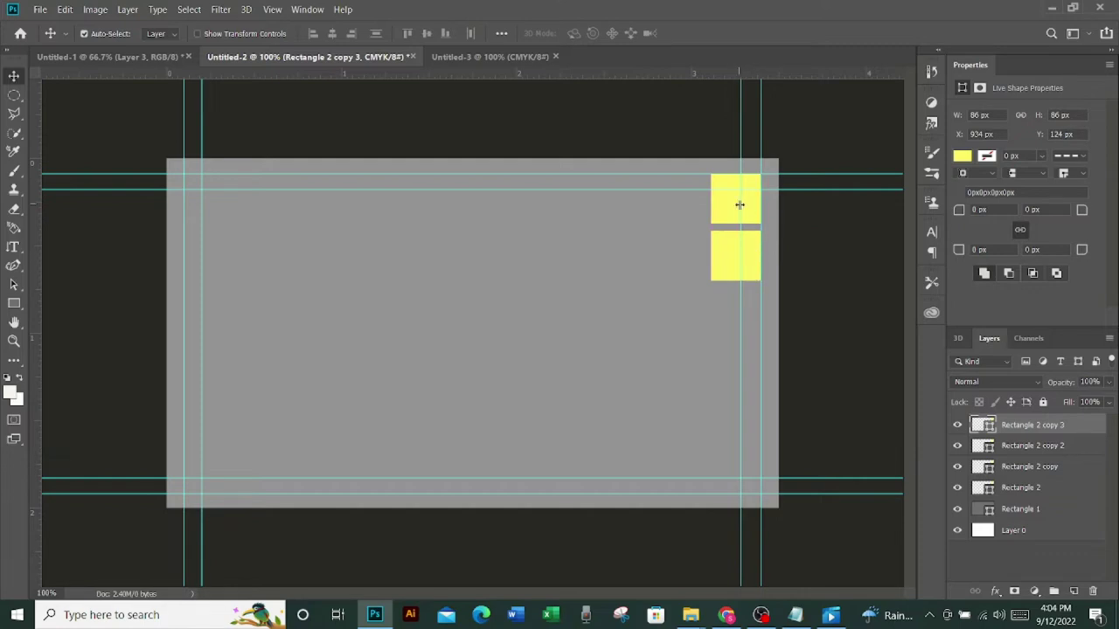
Reposition the right-hand vertical guide and select the top yellow square copy
{"action": "left_click_drag", "start_coordinate": [739, 204], "coordinate": [735, 205]}
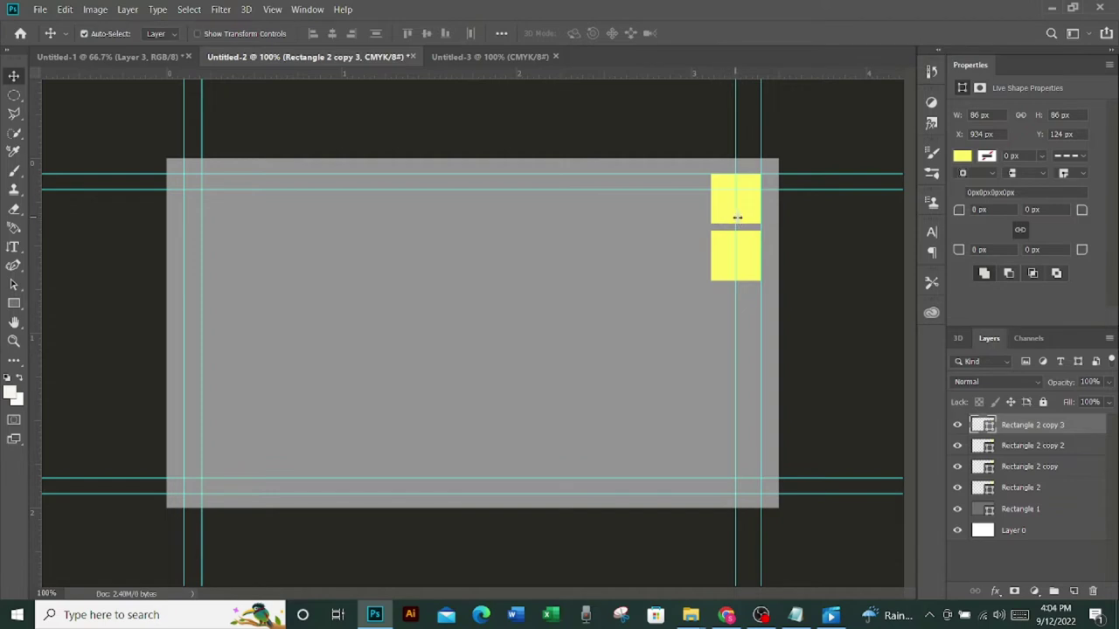
{"action": "left_click_drag", "start_coordinate": [736, 217], "coordinate": [678, 211]}
{"action": "left_click", "coordinate": [736, 214]}
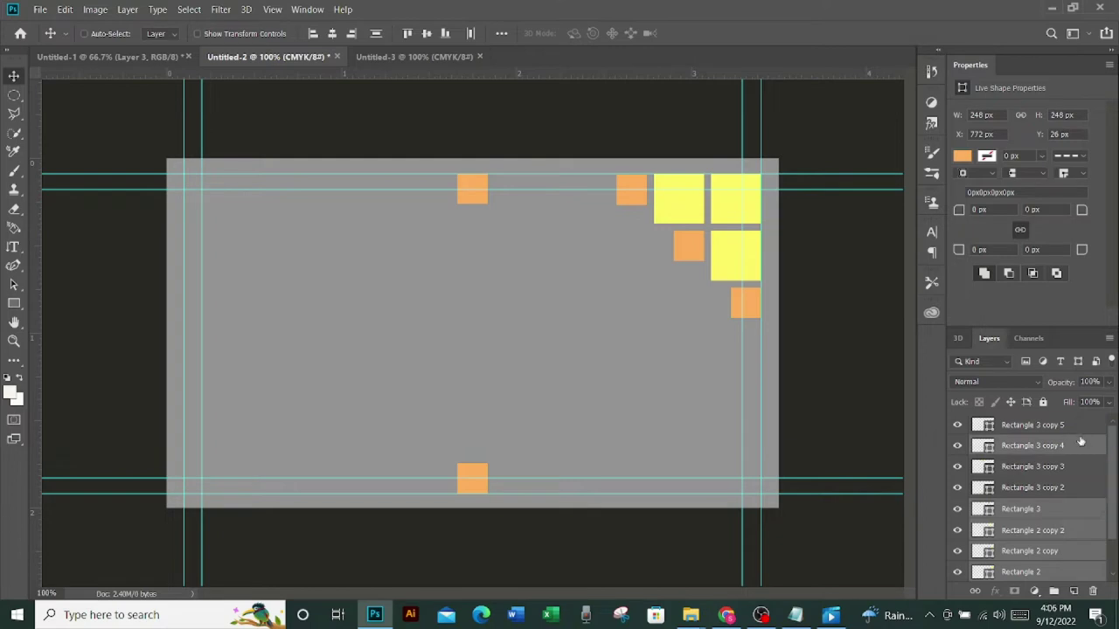
Select the remaining corner square layers and merge them into one orange shape
{"action": "left_click", "coordinate": [1061, 425], "text": "ctrl"}
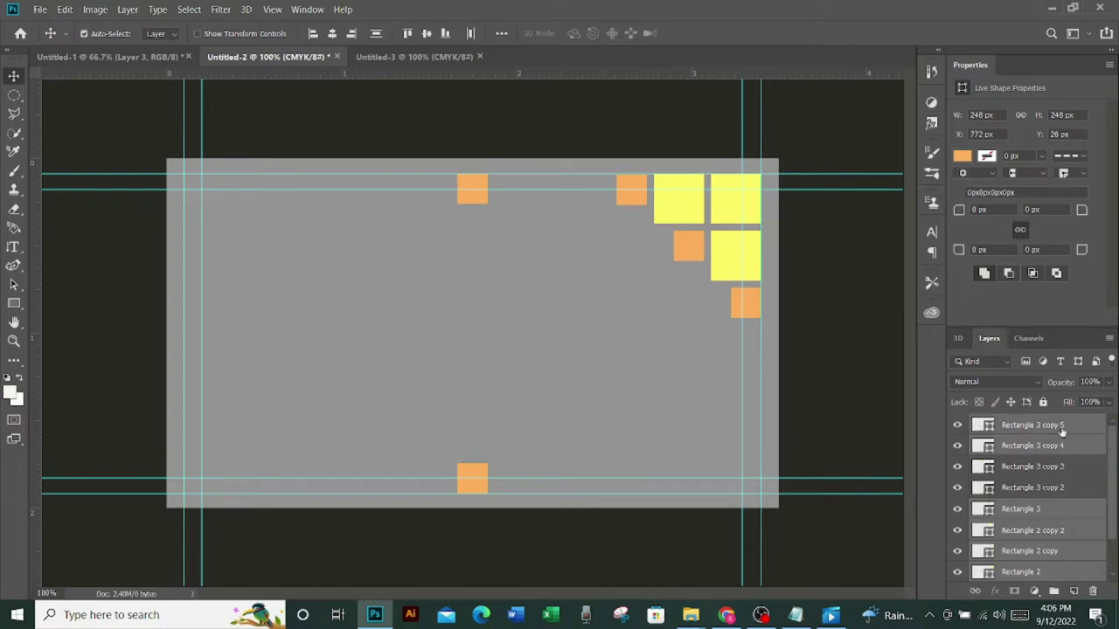
{"action": "right_click", "coordinate": [1062, 425]}
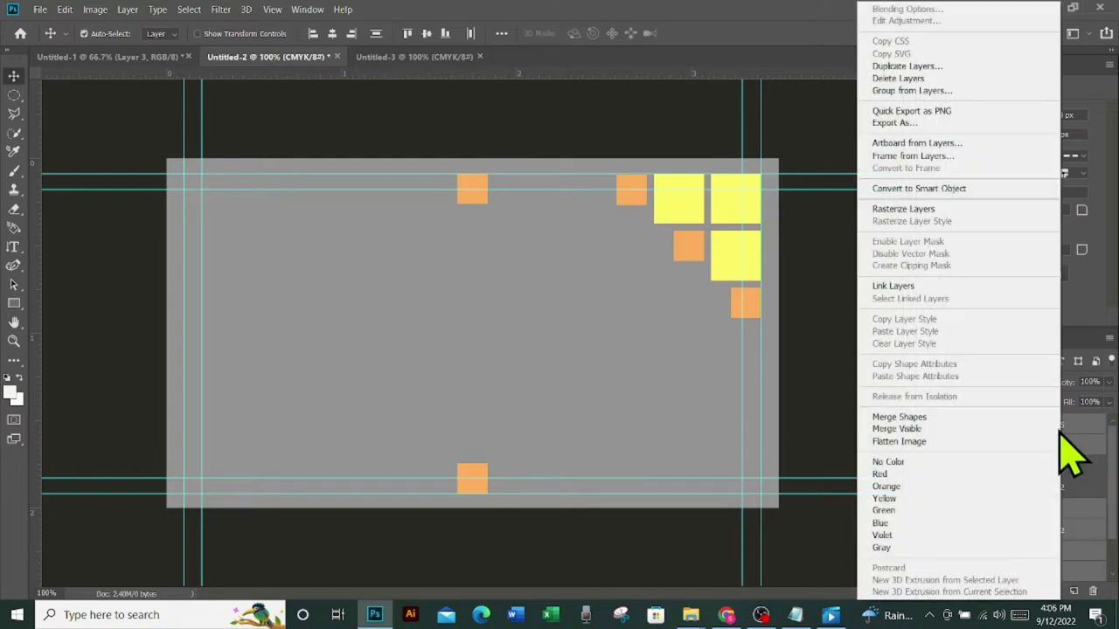
{"action": "left_click", "coordinate": [926, 419]}
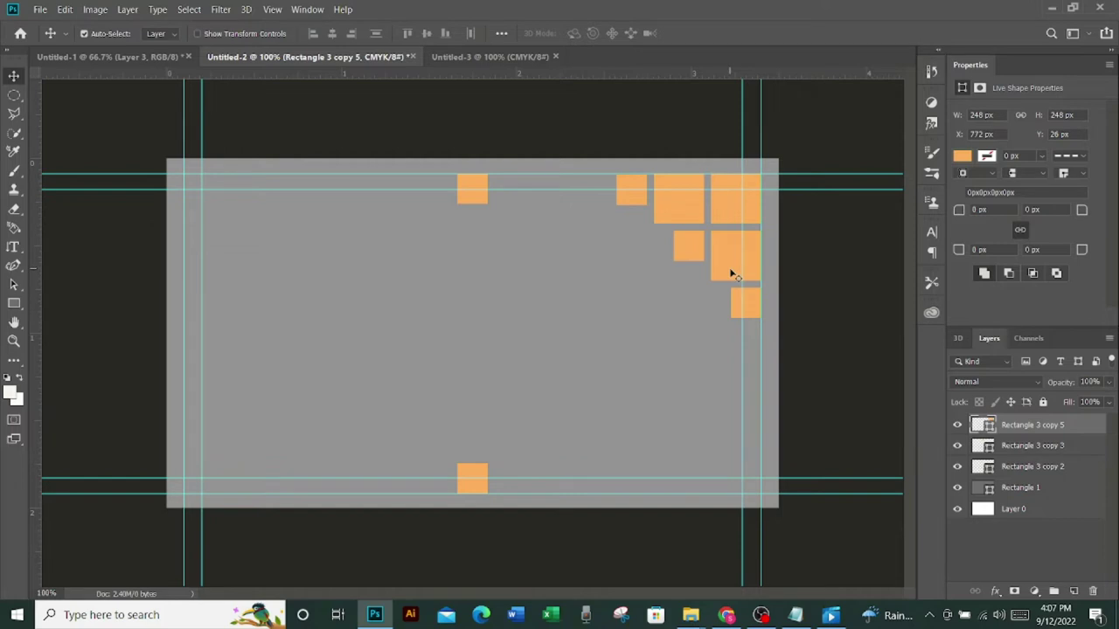
Duplicate the orange cluster, rotate it 90° clockwise, and fit it into the bottom-right corner
{"action": "key", "text": "ctrl+j"}
{"action": "key", "text": "ctrl+j"}
{"action": "key", "text": "ctrl+j"}
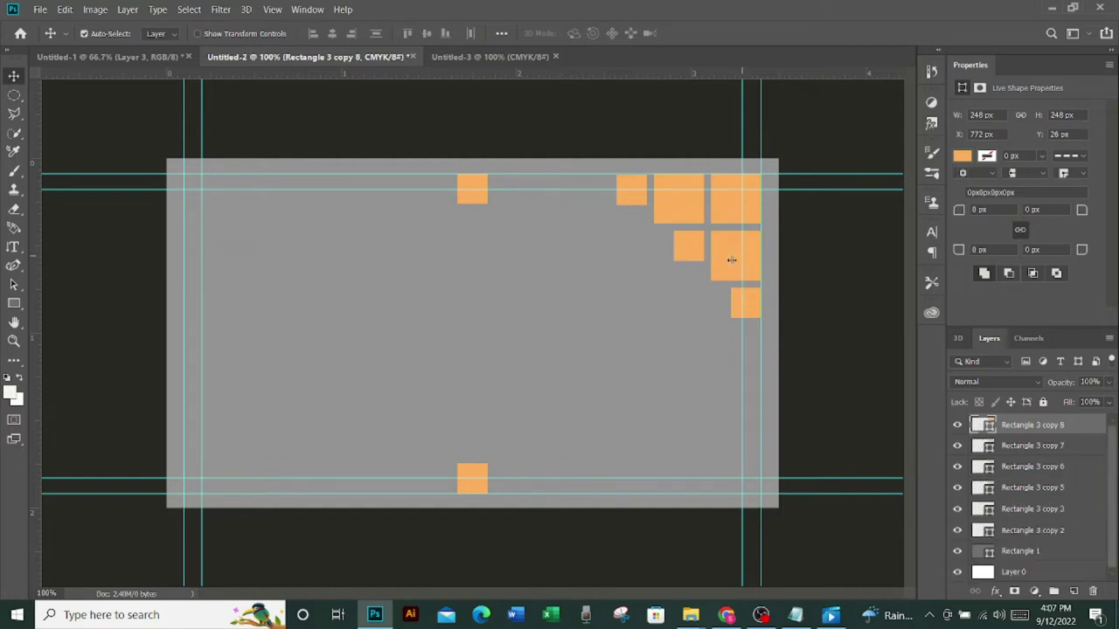
{"action": "left_click_drag", "start_coordinate": [734, 266], "coordinate": [392, 276]}
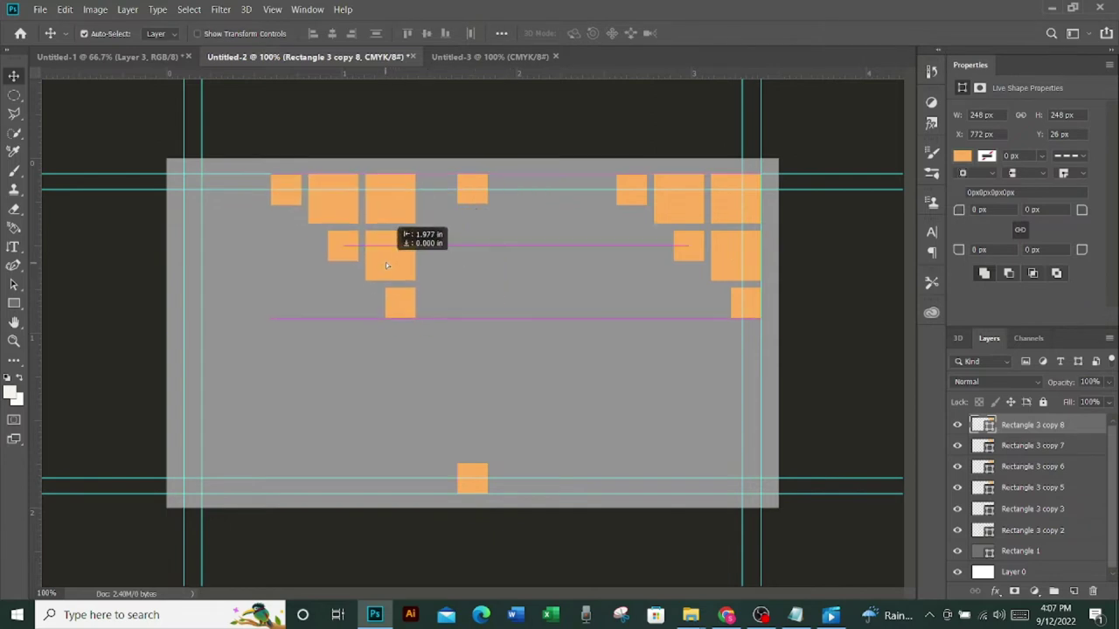
{"action": "left_click_drag", "start_coordinate": [392, 274], "coordinate": [389, 268]}
{"action": "key", "text": "ctrl+t"}
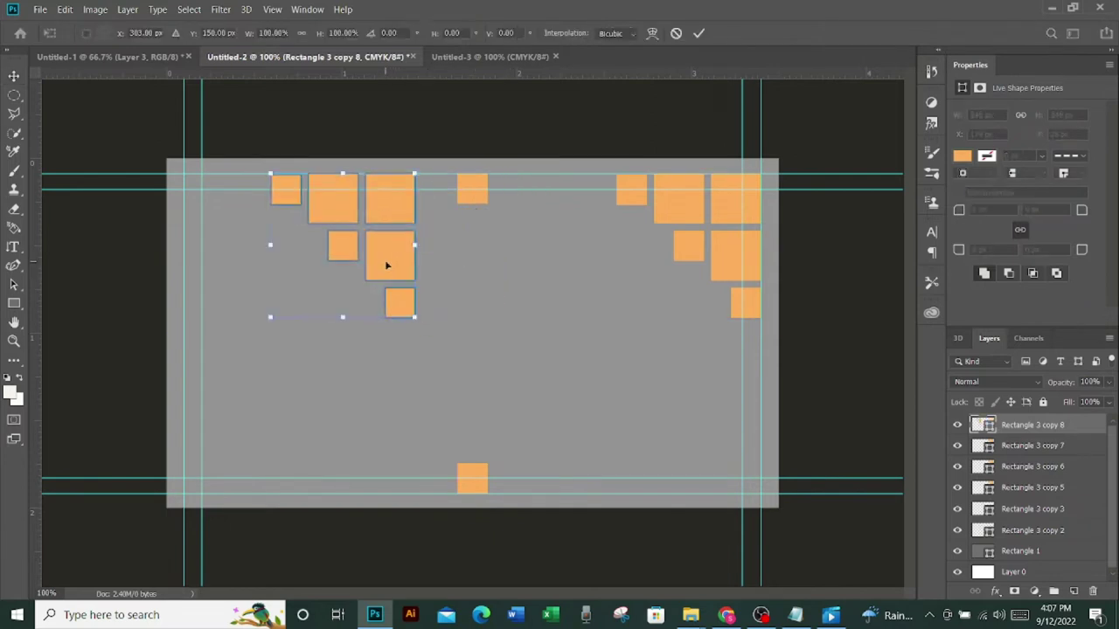
{"action": "right_click", "coordinate": [386, 260]}
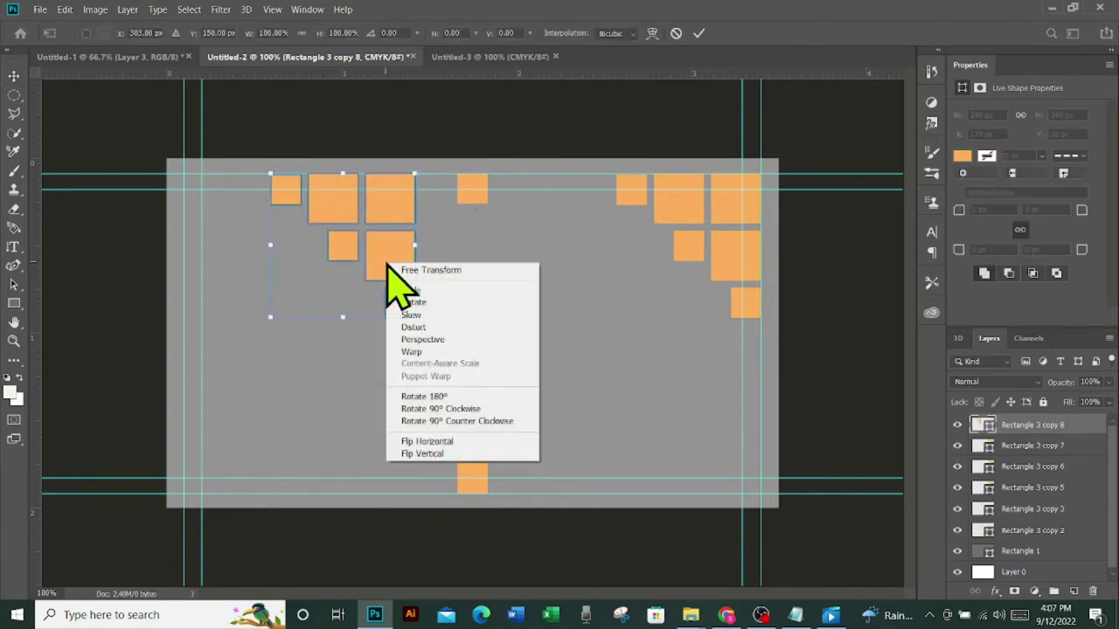
{"action": "left_click", "coordinate": [485, 415]}
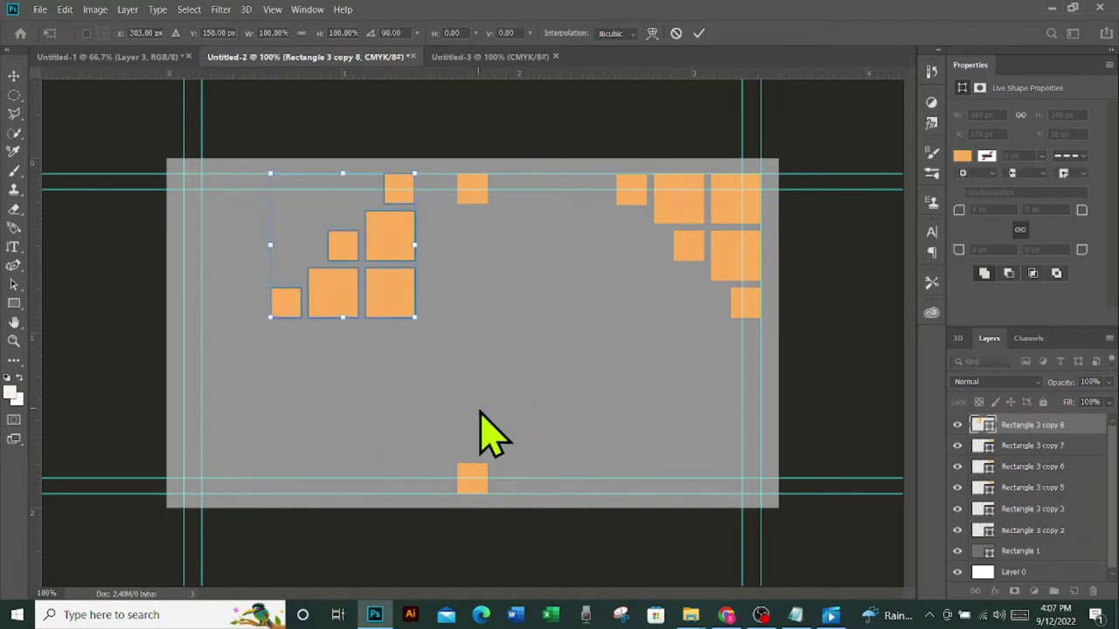
{"action": "left_click_drag", "start_coordinate": [383, 301], "coordinate": [699, 461]}
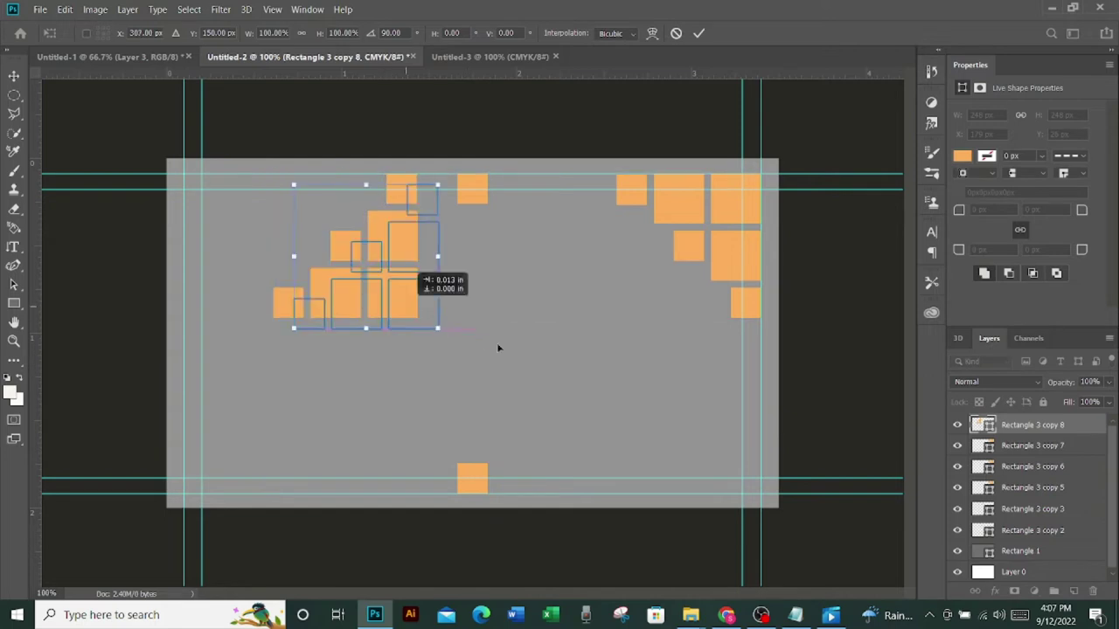
{"action": "left_click_drag", "start_coordinate": [714, 461], "coordinate": [725, 469]}
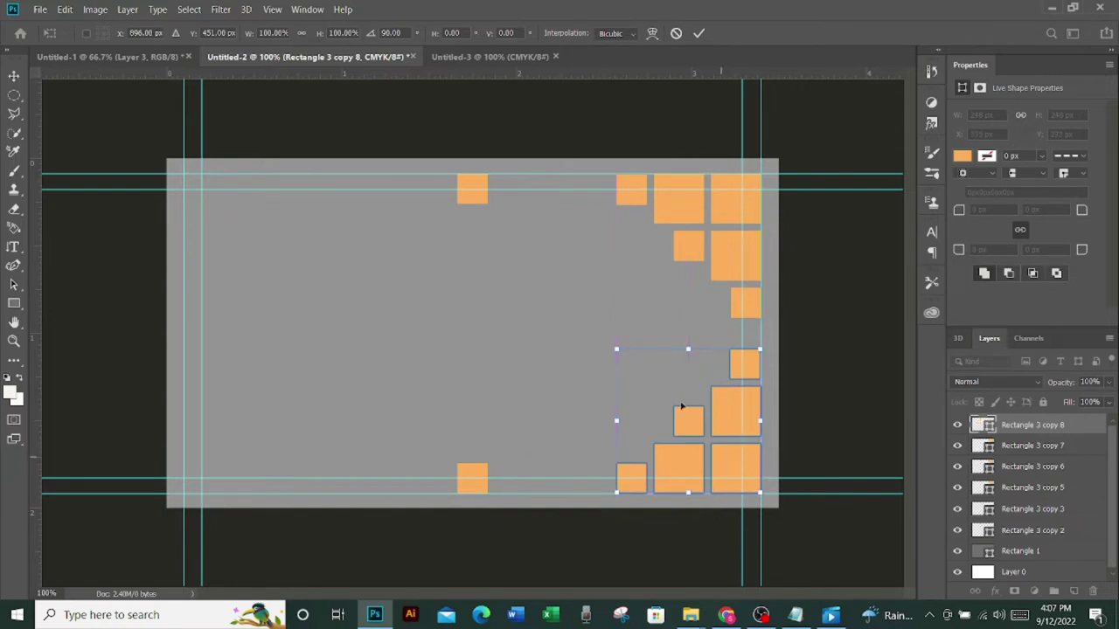
{"action": "left_click", "coordinate": [699, 33]}
{"action": "left_click_drag", "start_coordinate": [739, 270], "coordinate": [371, 285]}
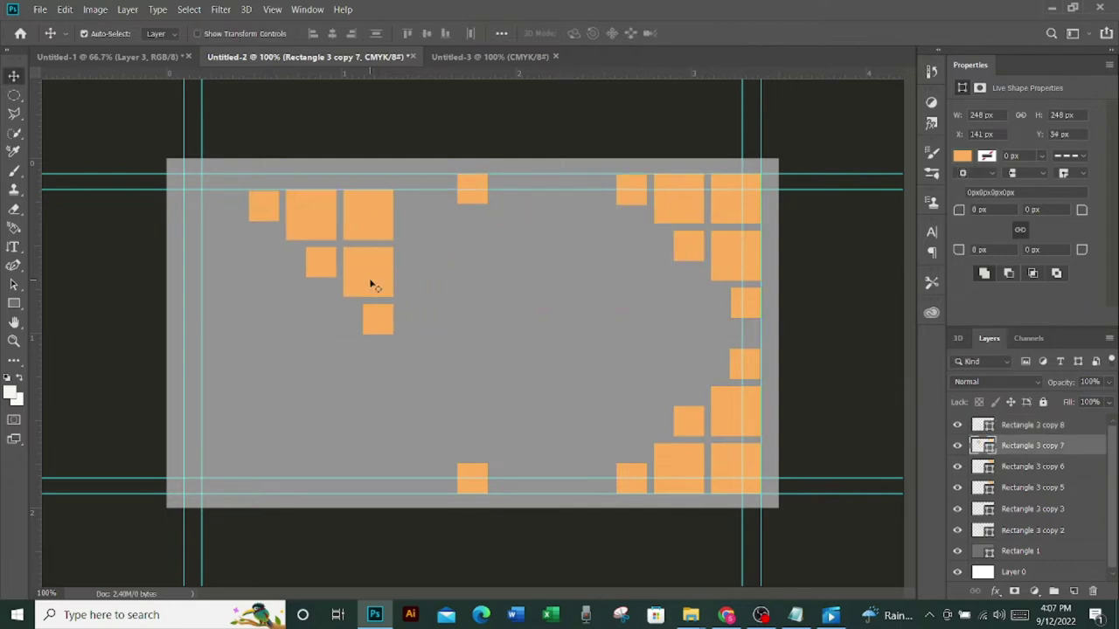
Rotate the new cluster copy 180° and fit it into the bottom-left corner
{"action": "key", "text": "ctrl+t"}
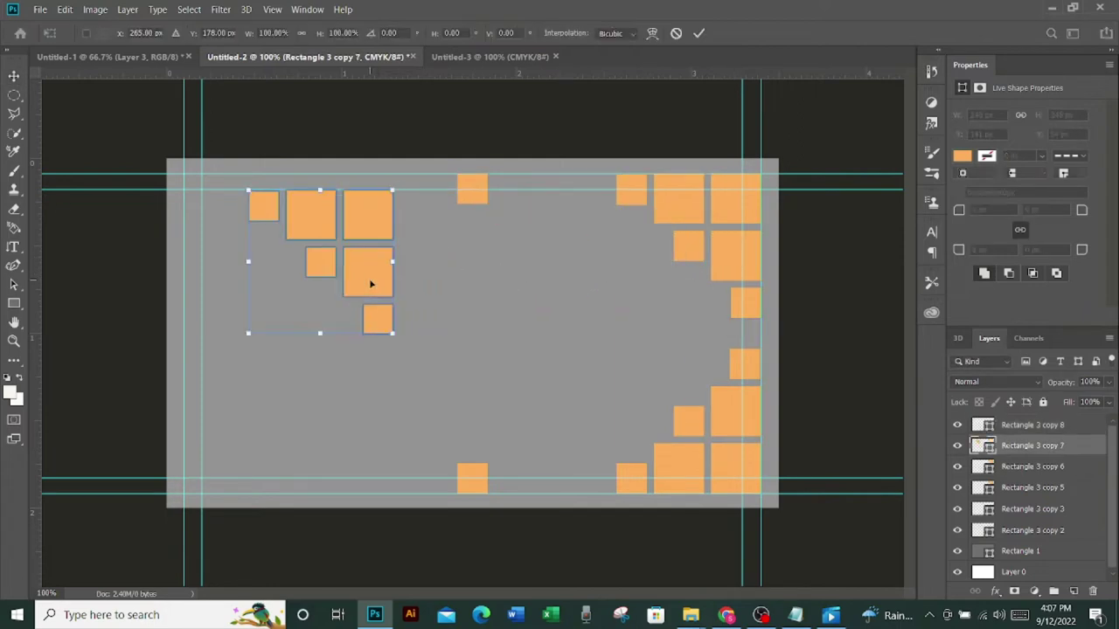
{"action": "right_click", "coordinate": [371, 283]}
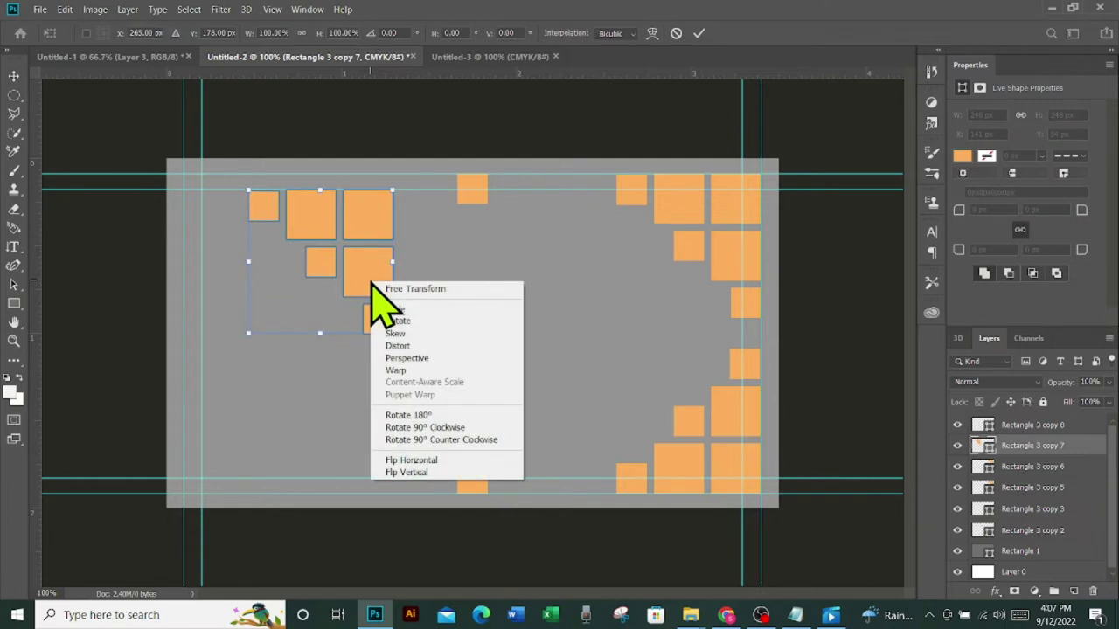
{"action": "left_click", "coordinate": [408, 416]}
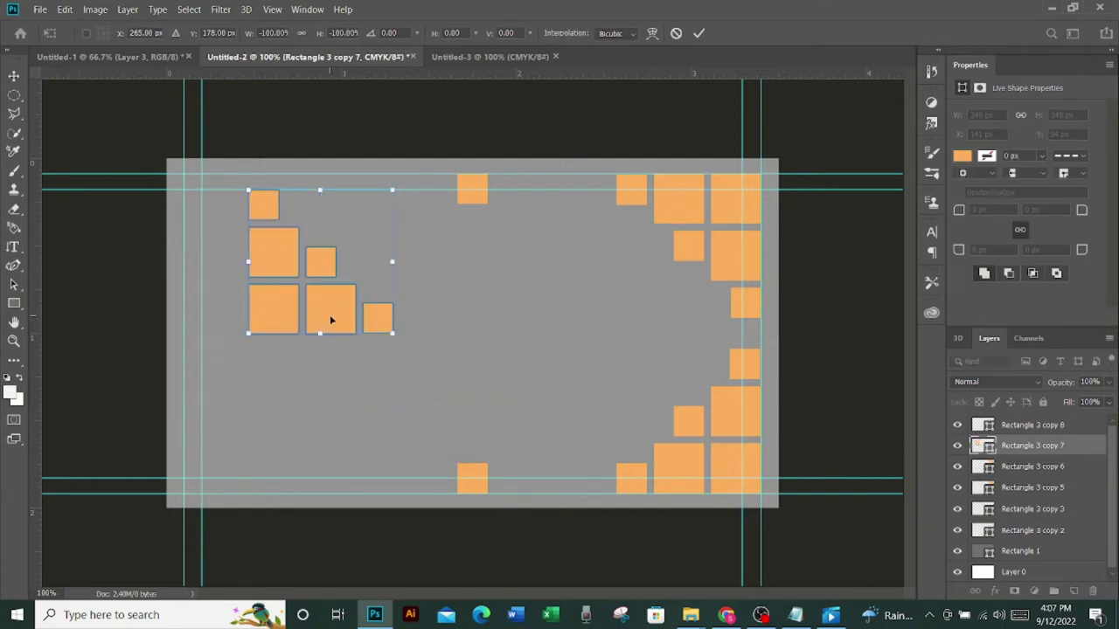
{"action": "left_click_drag", "start_coordinate": [331, 320], "coordinate": [263, 481]}
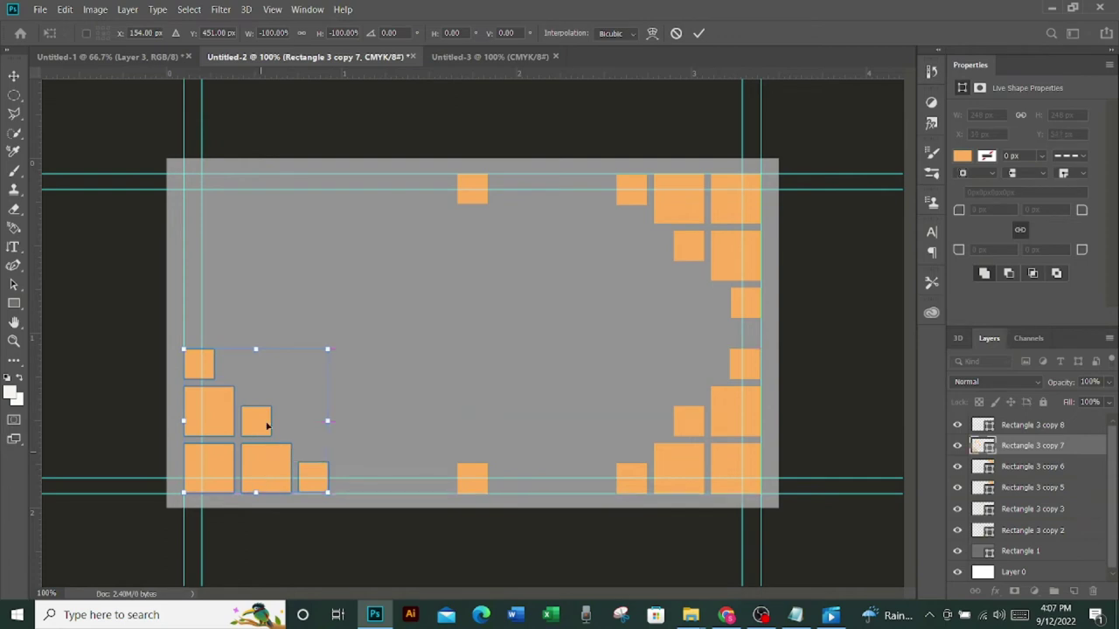
{"action": "left_click", "coordinate": [699, 34]}
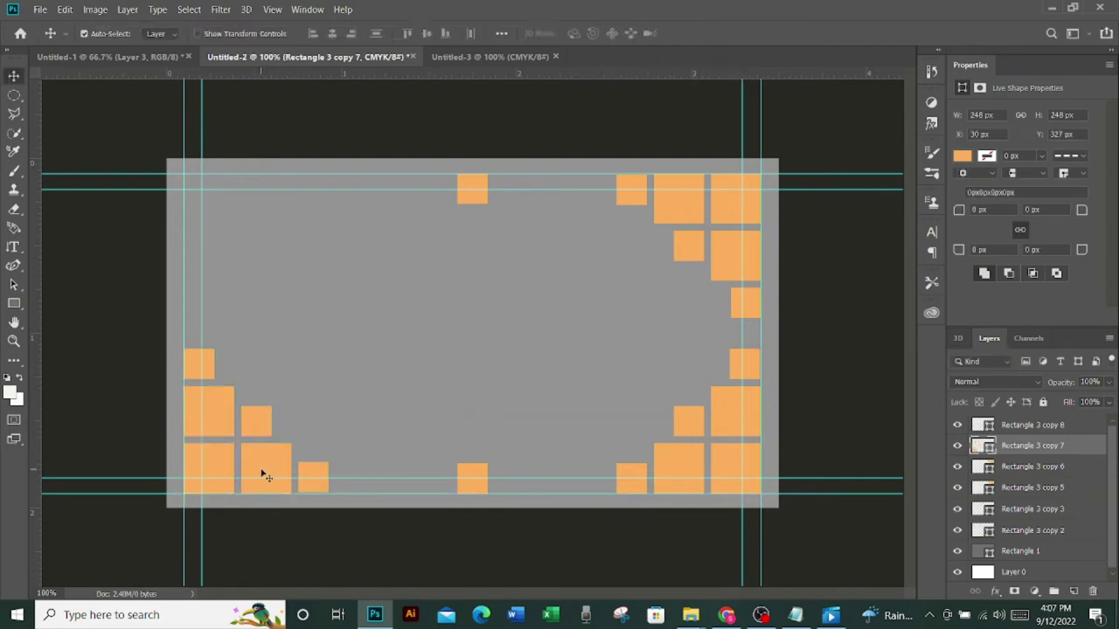
Duplicate the top-right cluster, rotate it 90° counter-clockwise, and fit it into the top-left corner
{"action": "left_click_drag", "start_coordinate": [686, 218], "coordinate": [457, 337]}
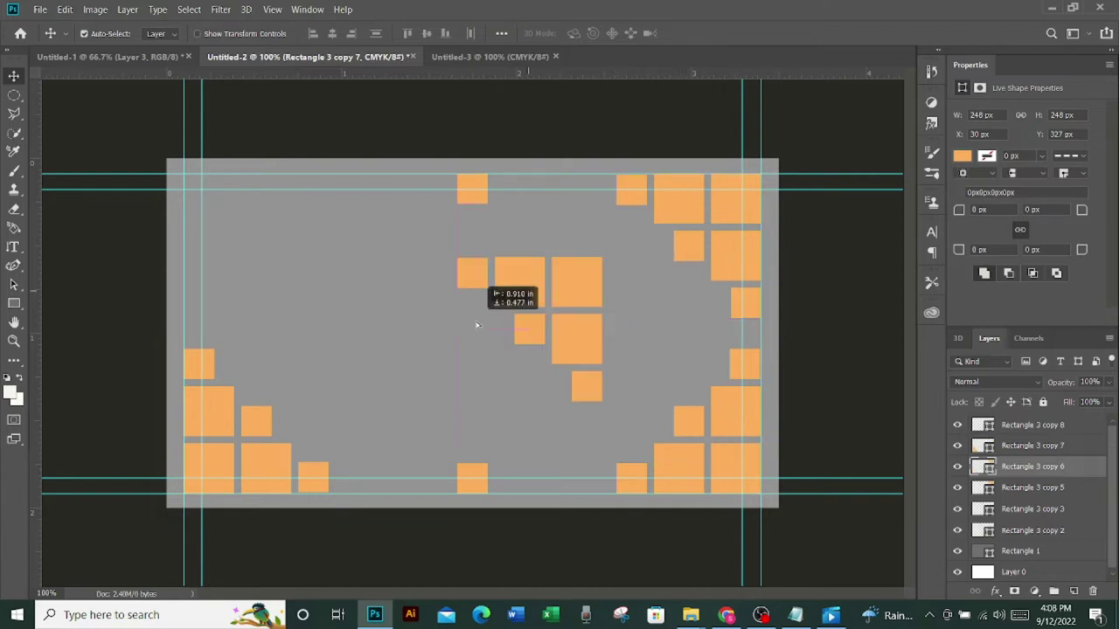
{"action": "key", "text": "ctrl+t"}
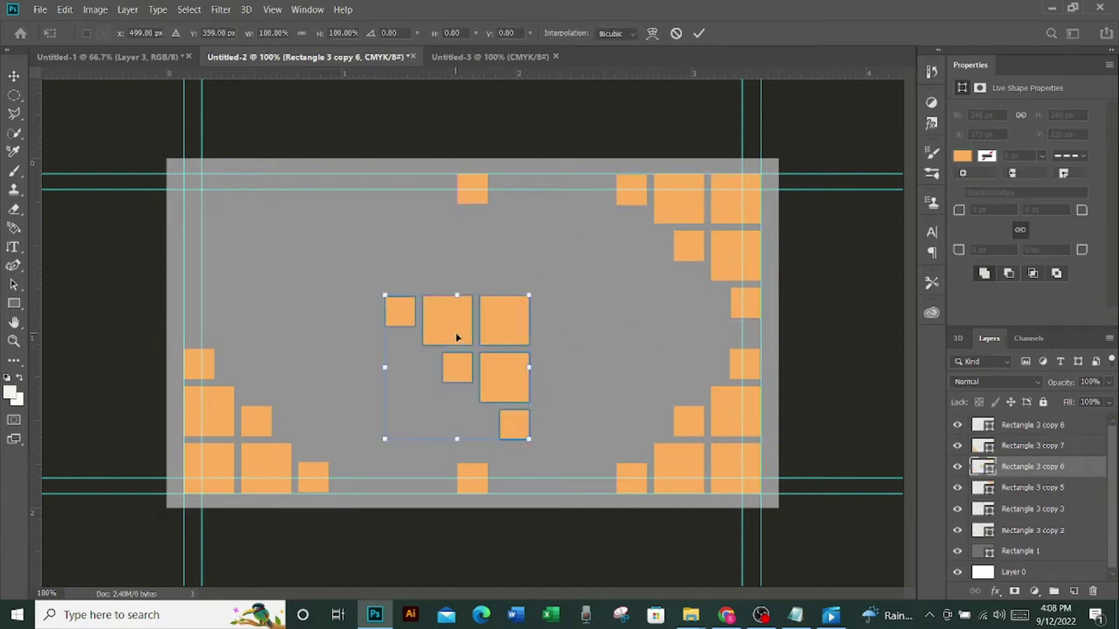
{"action": "right_click", "coordinate": [454, 337]}
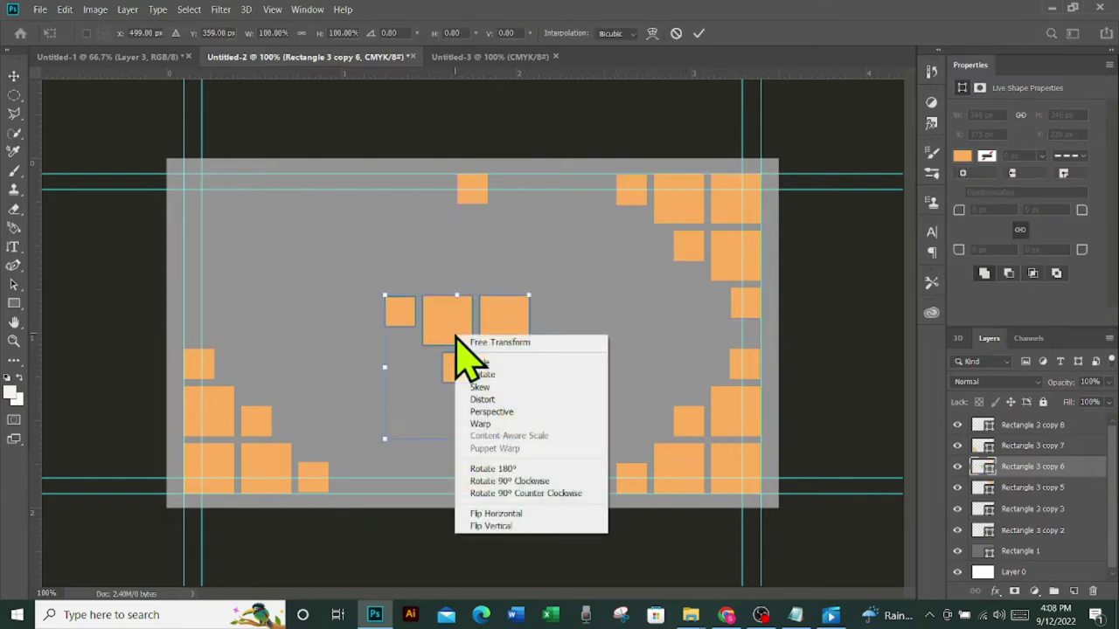
{"action": "left_click", "coordinate": [495, 494]}
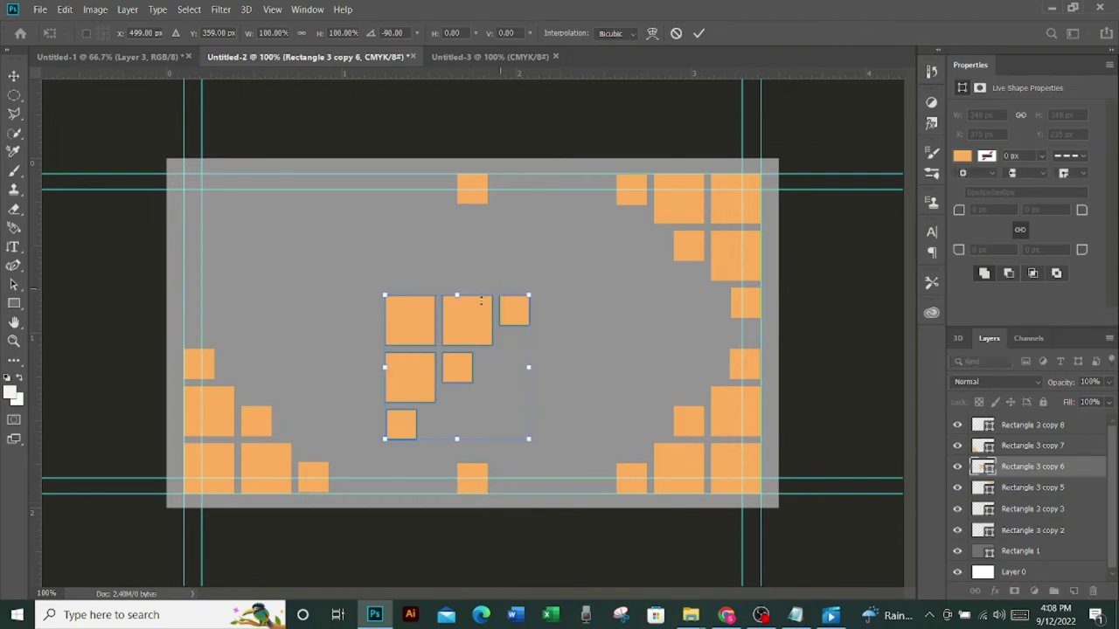
{"action": "left_click_drag", "start_coordinate": [474, 320], "coordinate": [294, 219]}
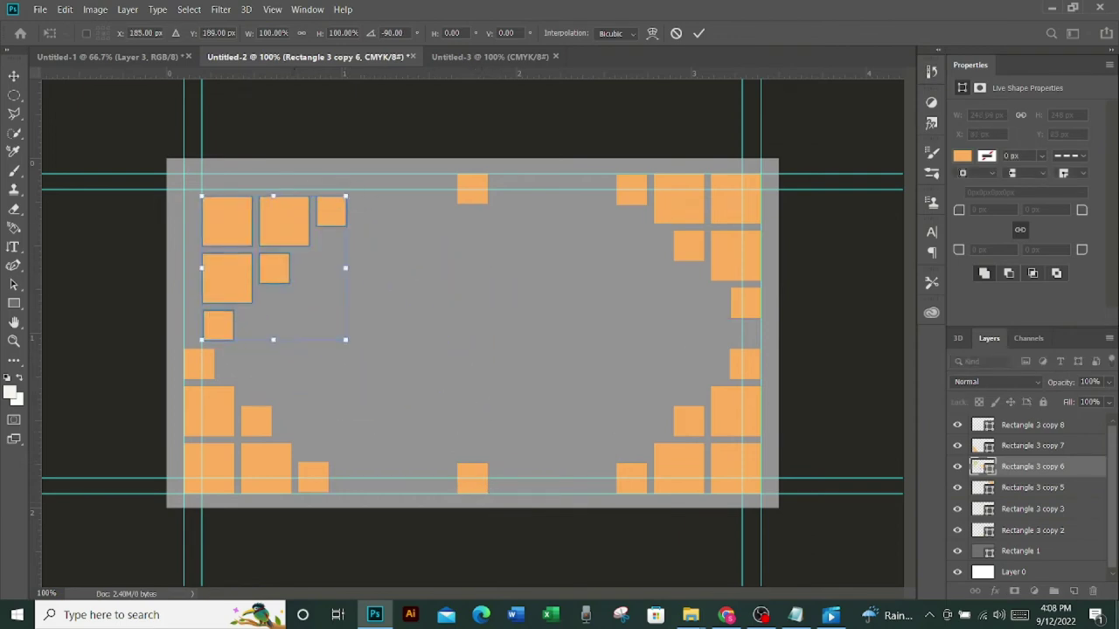
{"action": "mouse_move", "coordinate": [276, 281]}
{"action": "left_mouse_down"}
{"action": "mouse_move", "coordinate": [260, 259]}
{"action": "mouse_move", "coordinate": [268, 274]}
{"action": "left_mouse_up"}
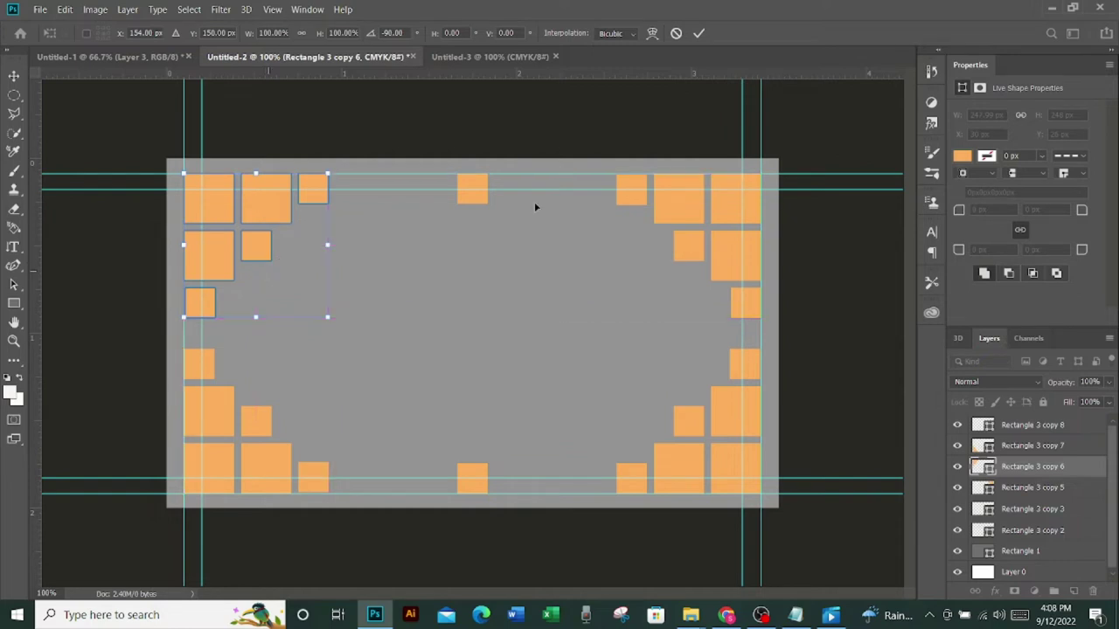
{"action": "left_click", "coordinate": [698, 33]}
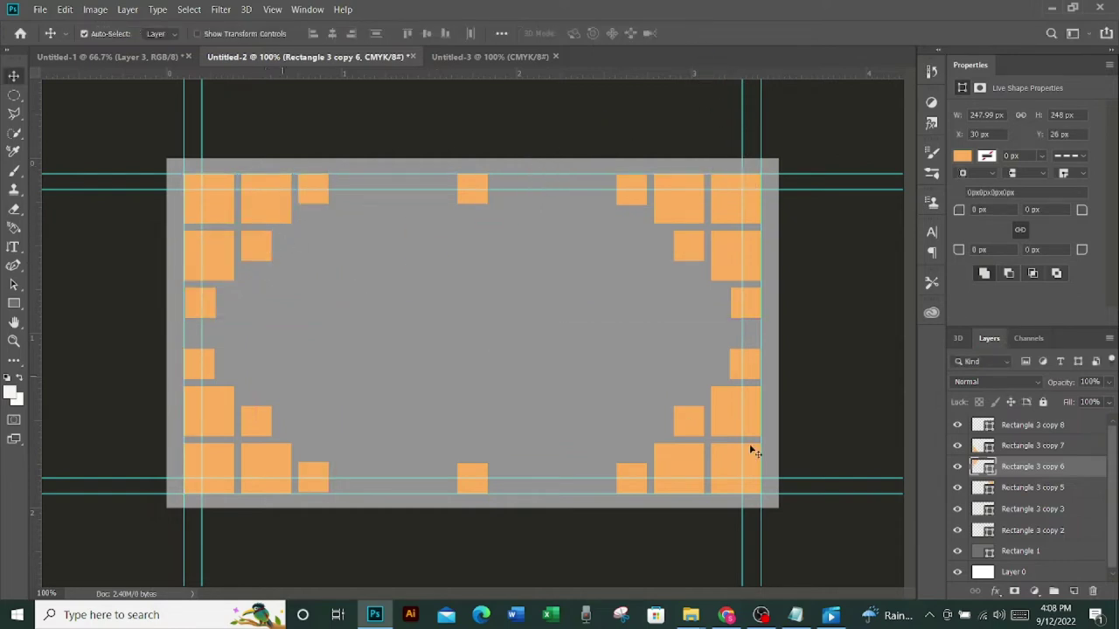
{"action": "left_click", "coordinate": [957, 426]}
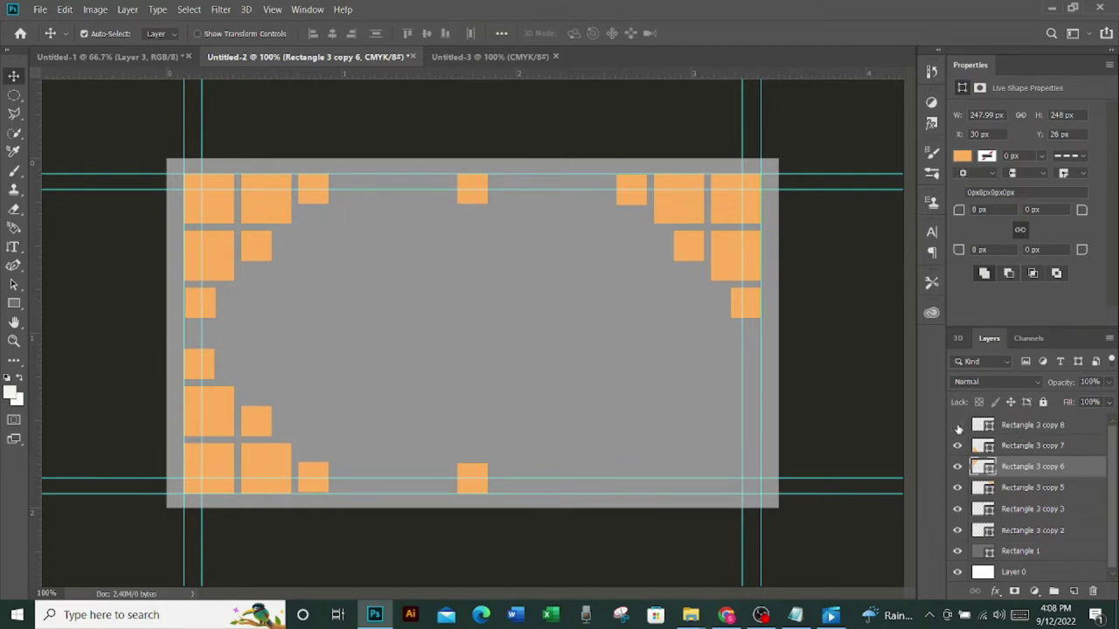
Select the top-left and bottom-right cluster layers together and drag their opacity down to about 24%
{"action": "left_click", "coordinate": [1033, 426], "text": "ctrl"}
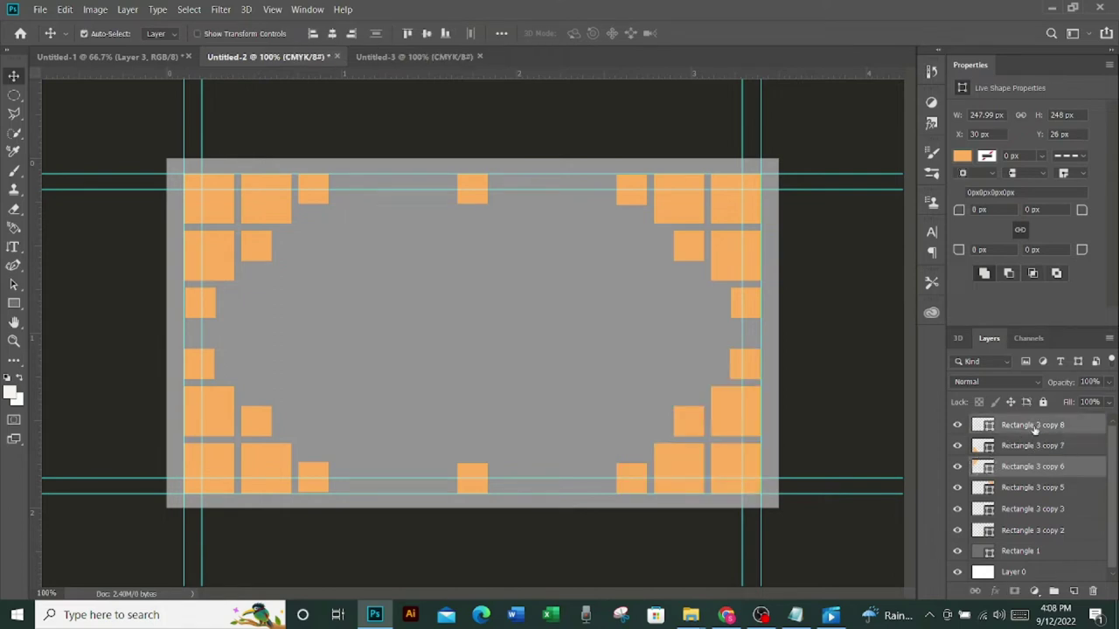
{"action": "left_click", "coordinate": [1108, 382]}
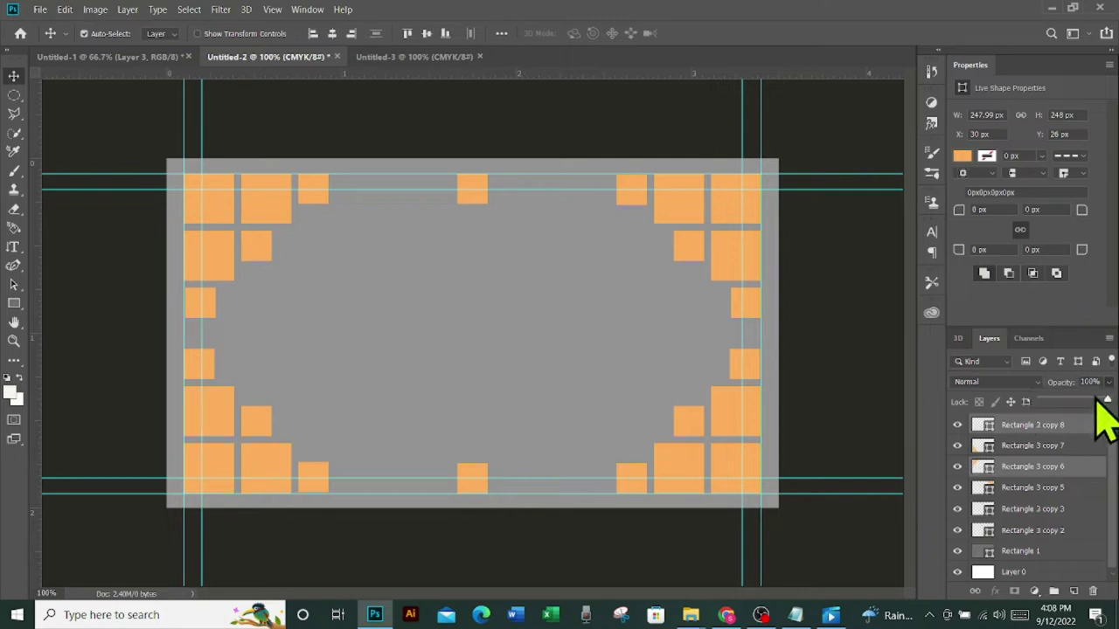
{"action": "left_click_drag", "start_coordinate": [1099, 400], "coordinate": [1060, 400]}
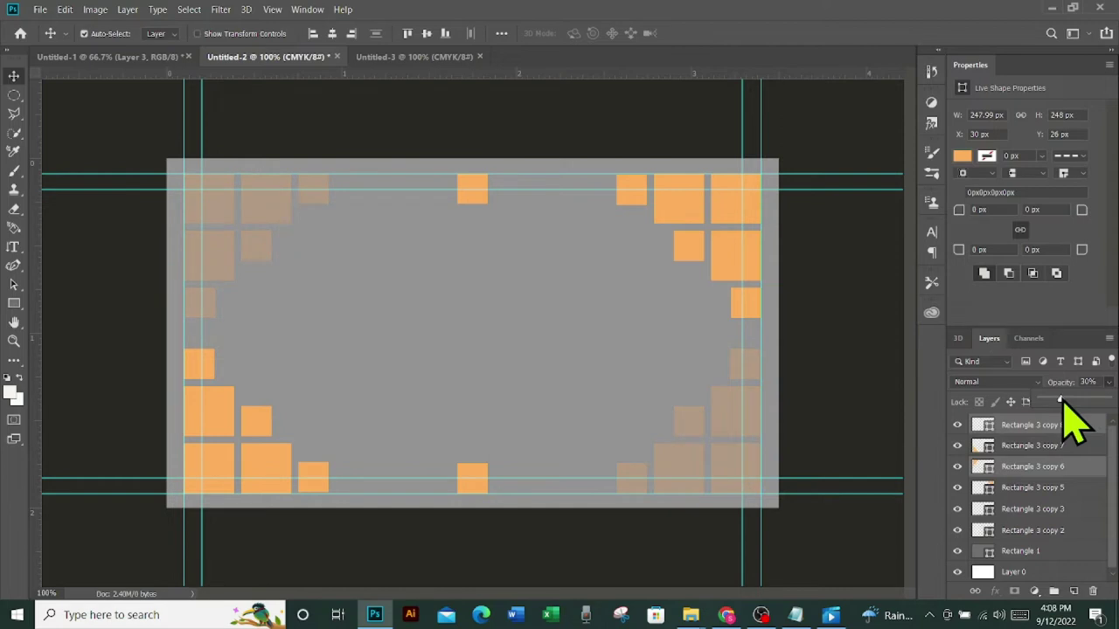
{"action": "left_click_drag", "start_coordinate": [1060, 400], "coordinate": [1055, 400]}
{"action": "left_click", "coordinate": [1034, 425]}
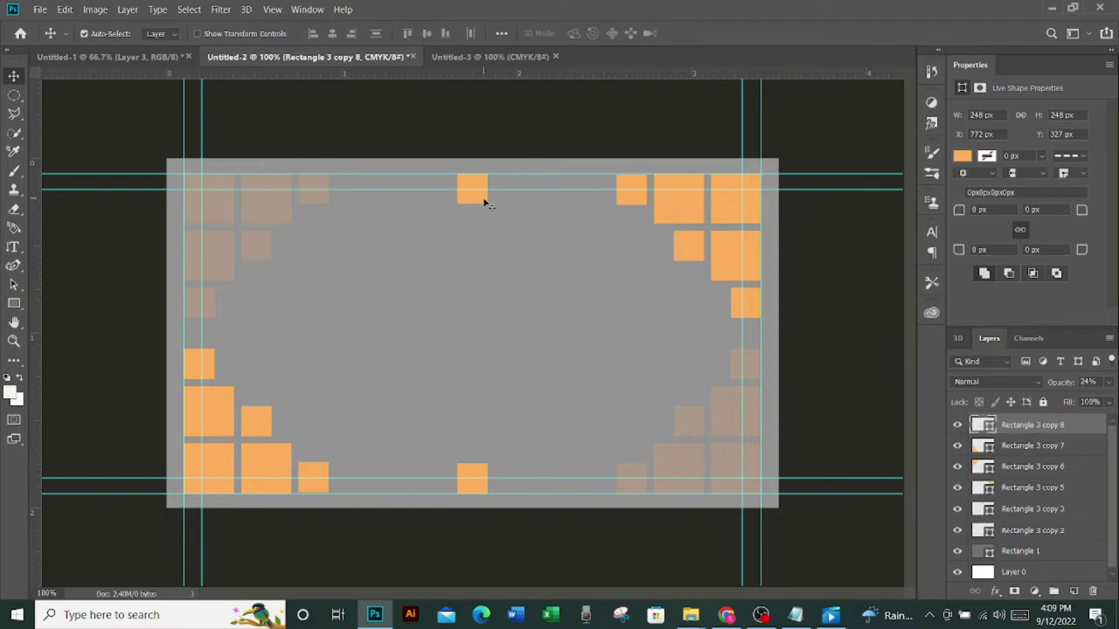
Draw the crosshair target custom shape in orange on the card's left side
{"action": "left_click", "coordinate": [592, 35]}
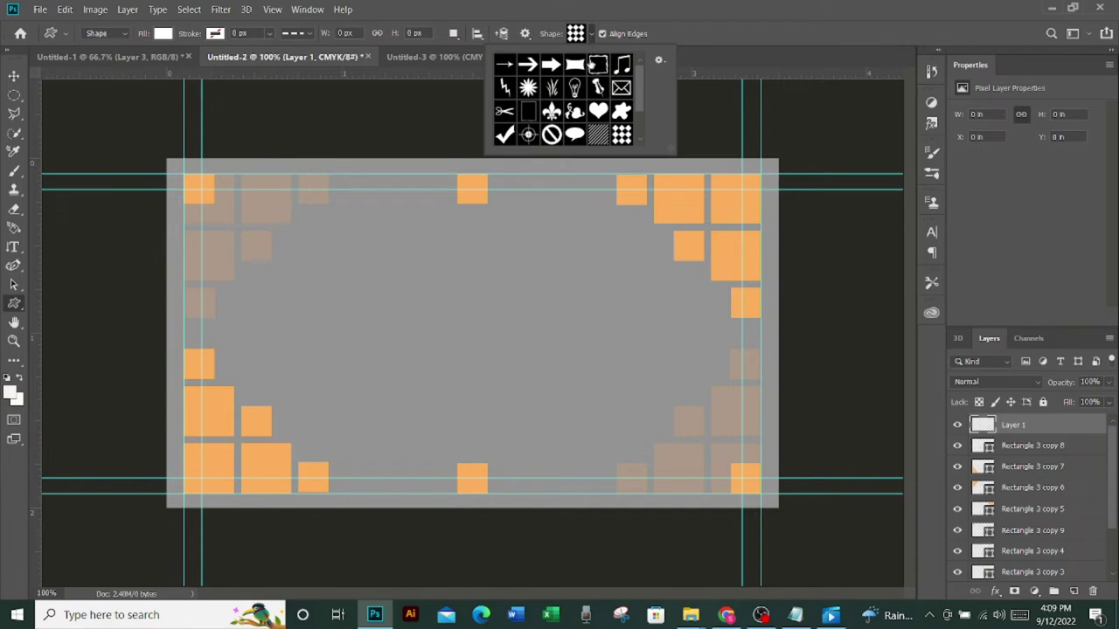
{"action": "left_click", "coordinate": [528, 135]}
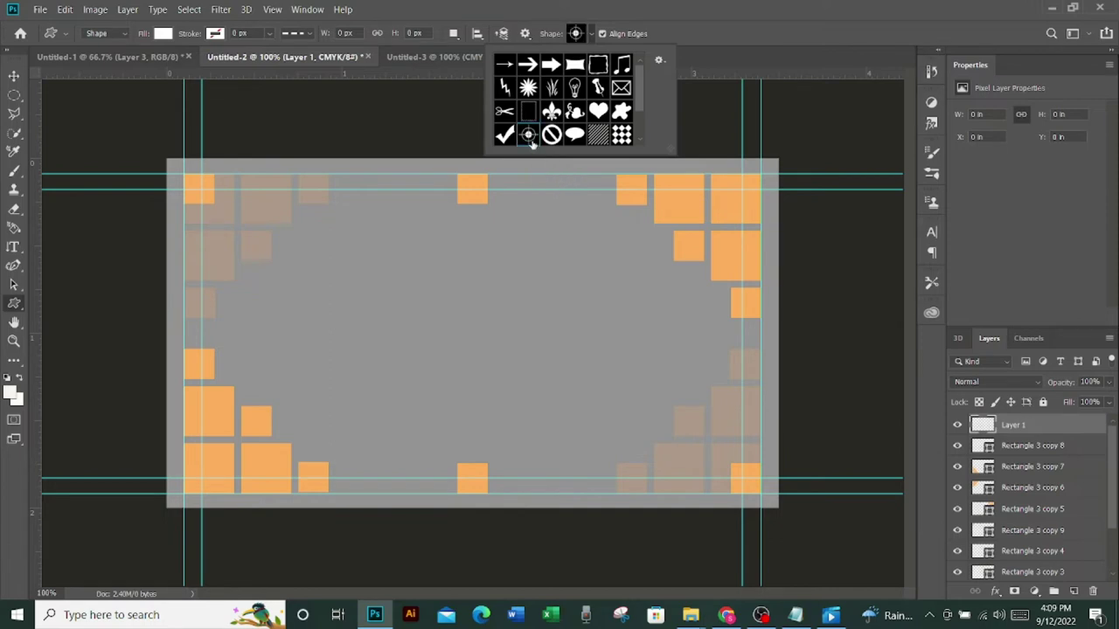
{"action": "left_click", "coordinate": [472, 260]}
{"action": "left_click_drag", "start_coordinate": [472, 260], "coordinate": [501, 300]}
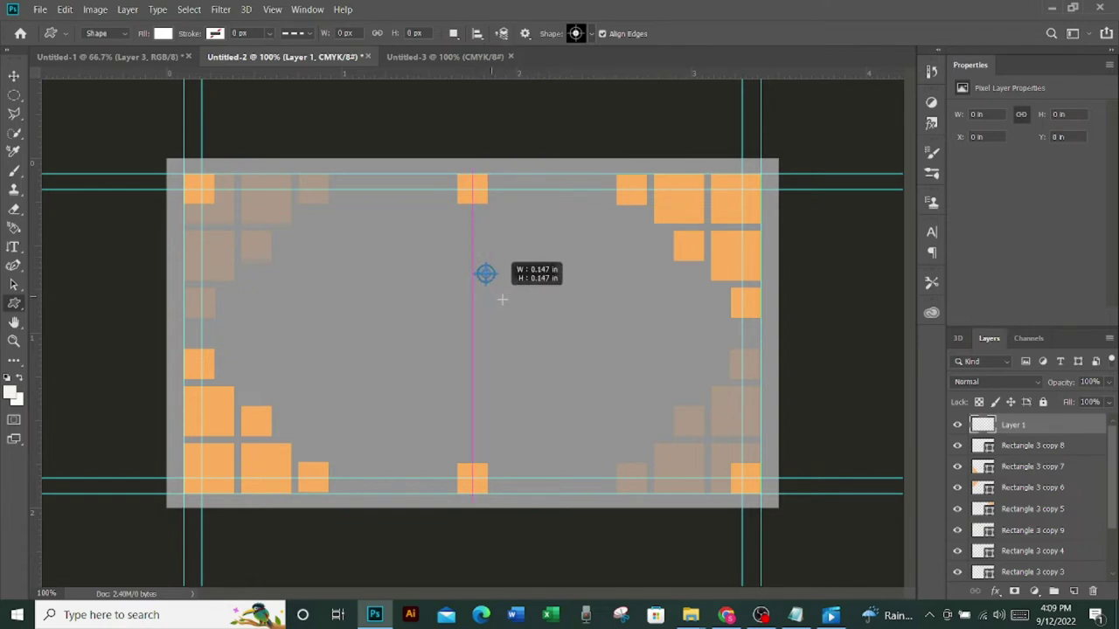
{"action": "left_click_drag", "start_coordinate": [502, 300], "coordinate": [376, 342]}
Switch to the Ellipse Tool and add a new empty layer for the circle
{"action": "right_click", "coordinate": [14, 302]}
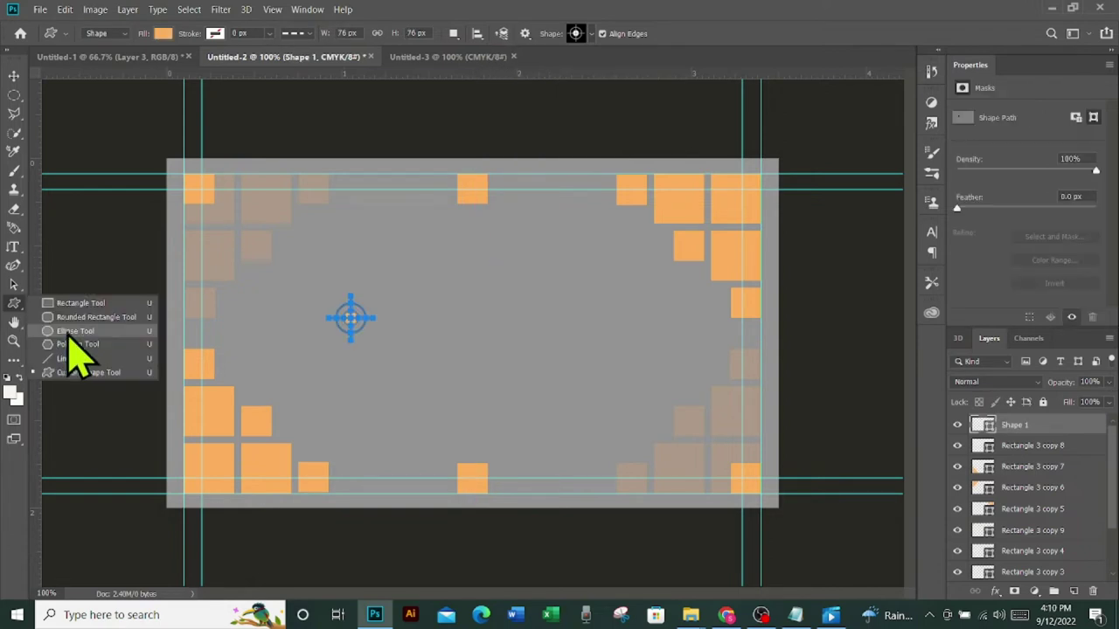
{"action": "left_click", "coordinate": [75, 331]}
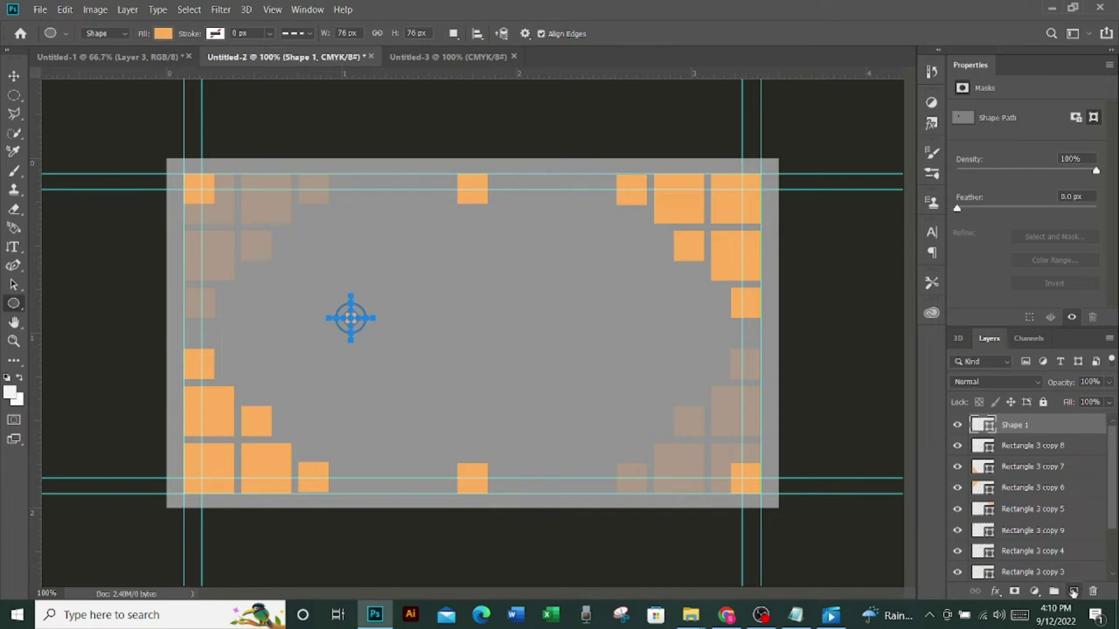
{"action": "left_click", "coordinate": [1074, 591]}
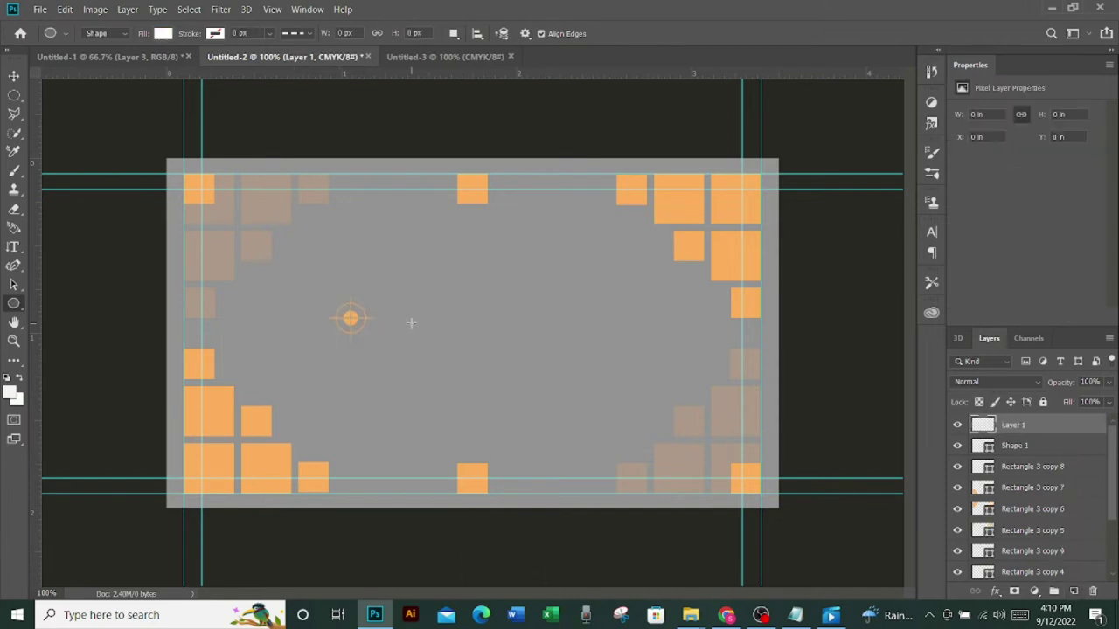
Draw a circle with no fill and a white stroke, sized around the target shape
{"action": "left_click_drag", "start_coordinate": [411, 324], "coordinate": [447, 363]}
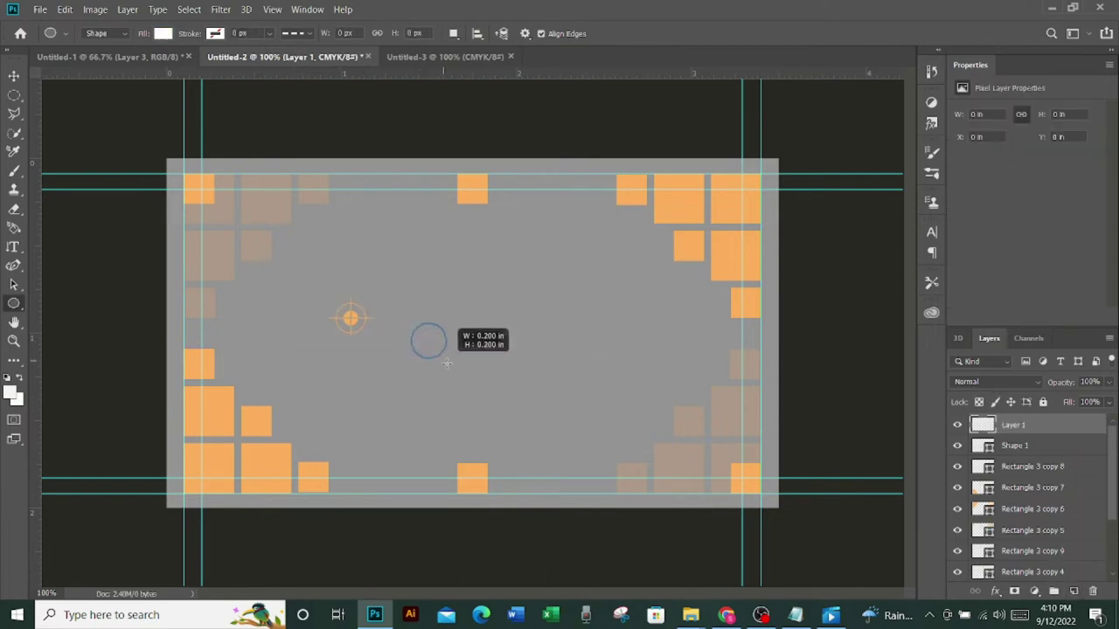
{"action": "left_click_drag", "start_coordinate": [446, 362], "coordinate": [452, 374]}
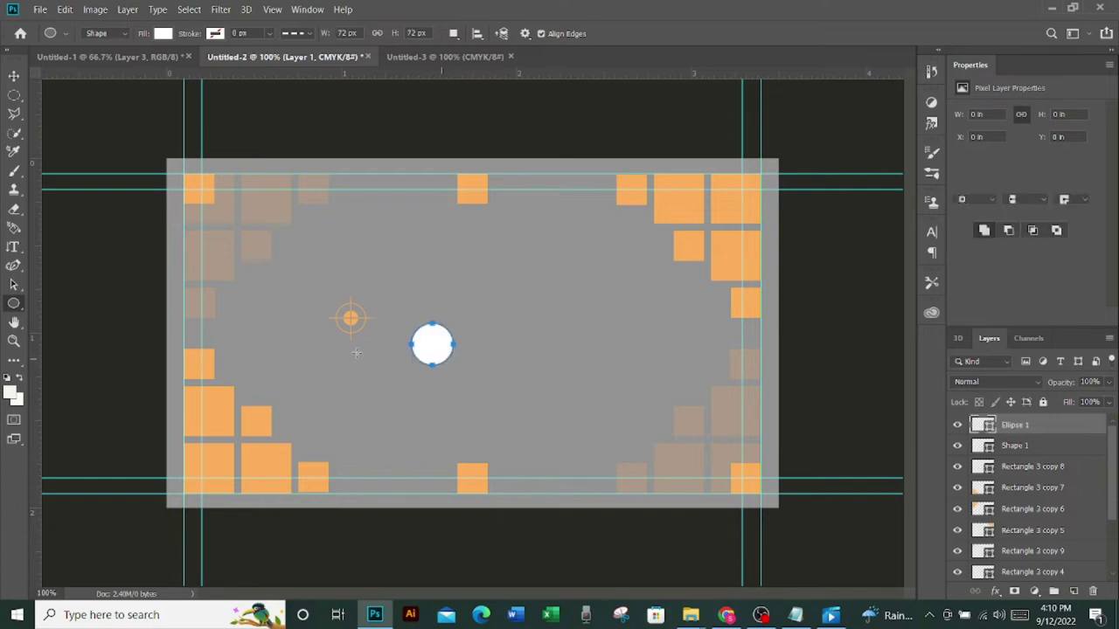
{"action": "left_click", "coordinate": [162, 33]}
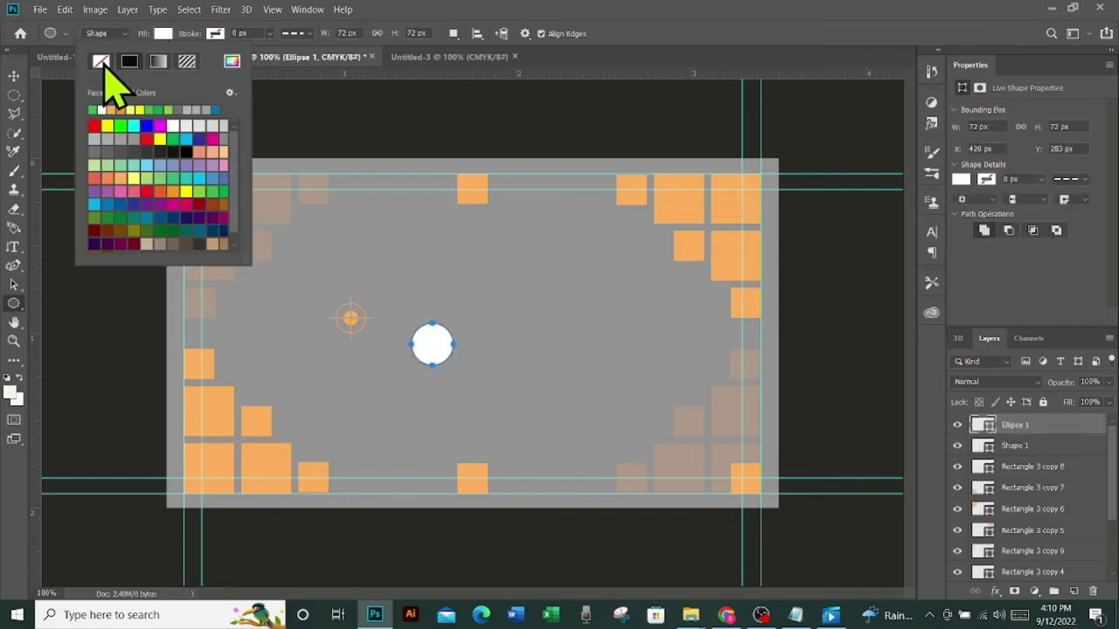
{"action": "left_click", "coordinate": [100, 62]}
{"action": "left_click", "coordinate": [214, 37]}
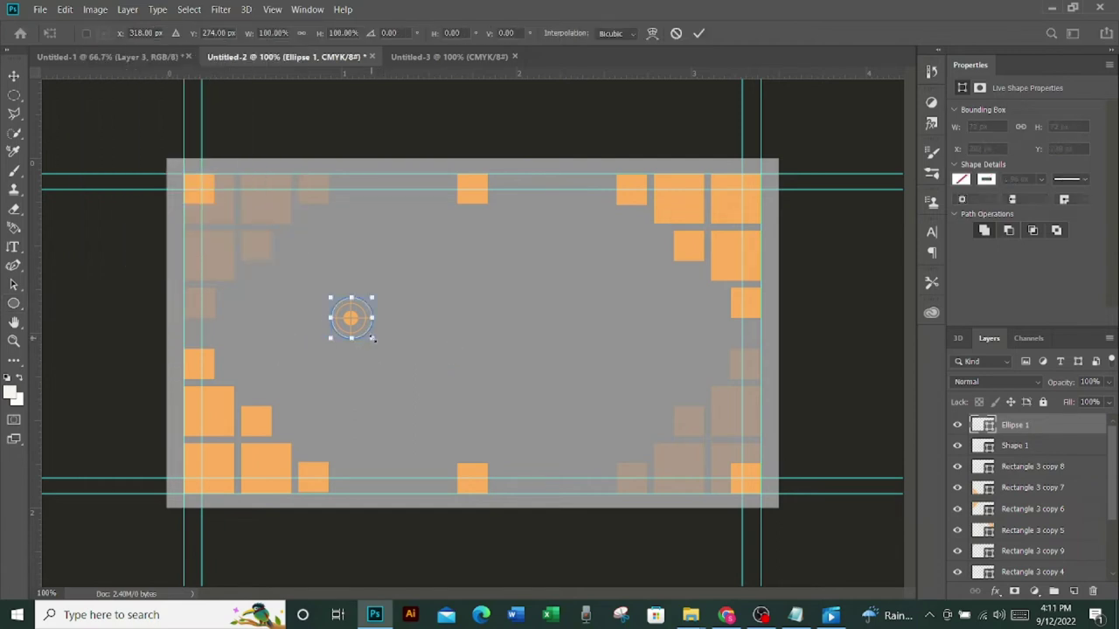
{"action": "left_click_drag", "start_coordinate": [372, 338], "coordinate": [378, 344]}
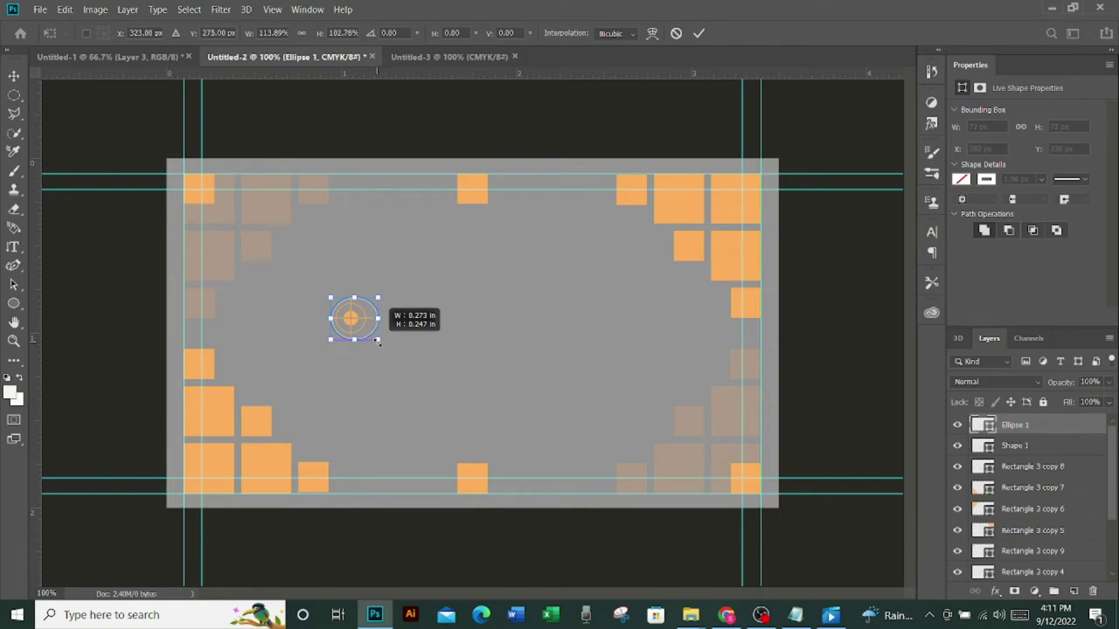
{"action": "left_click_drag", "start_coordinate": [379, 345], "coordinate": [358, 331]}
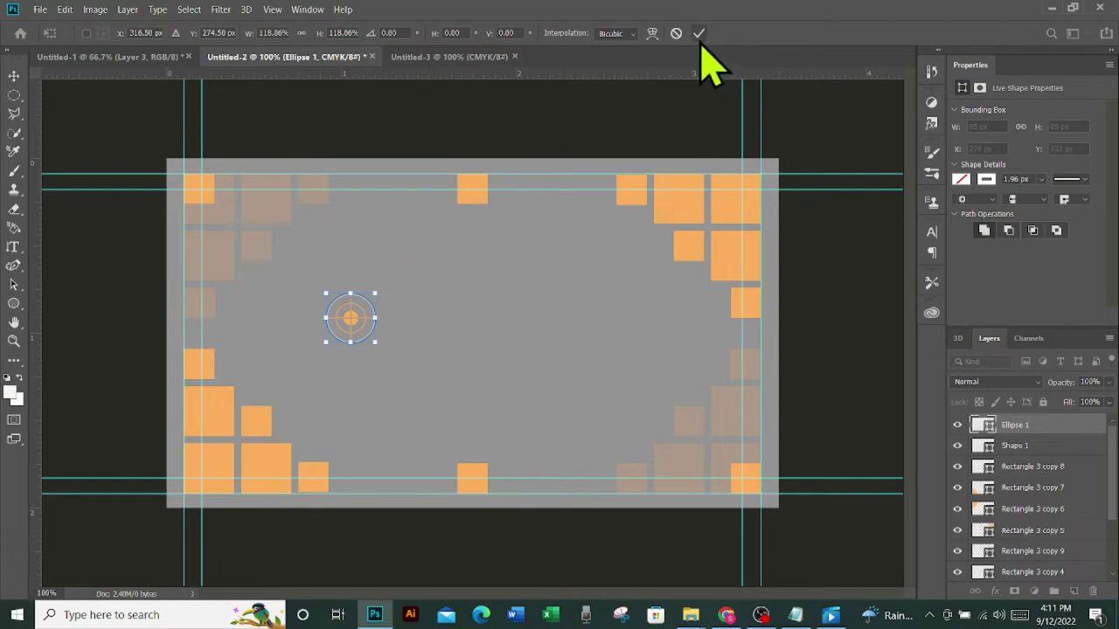
{"action": "left_click", "coordinate": [698, 33]}
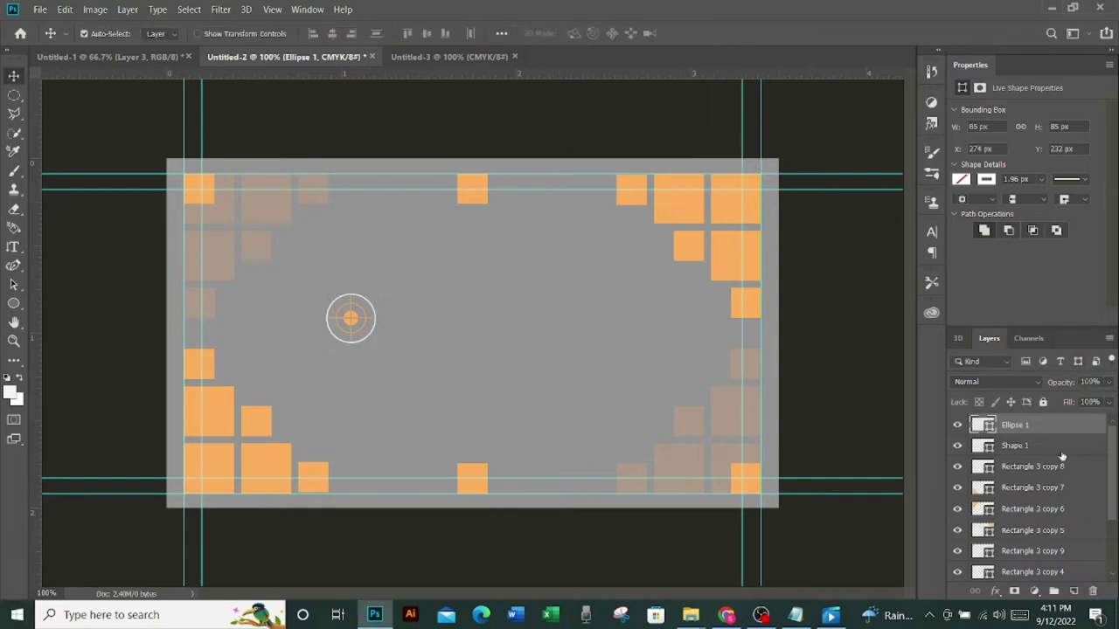
Transform the ring and target layers together as one icon, then bring Notepad forward
{"action": "left_click", "coordinate": [1061, 449], "text": "shift"}
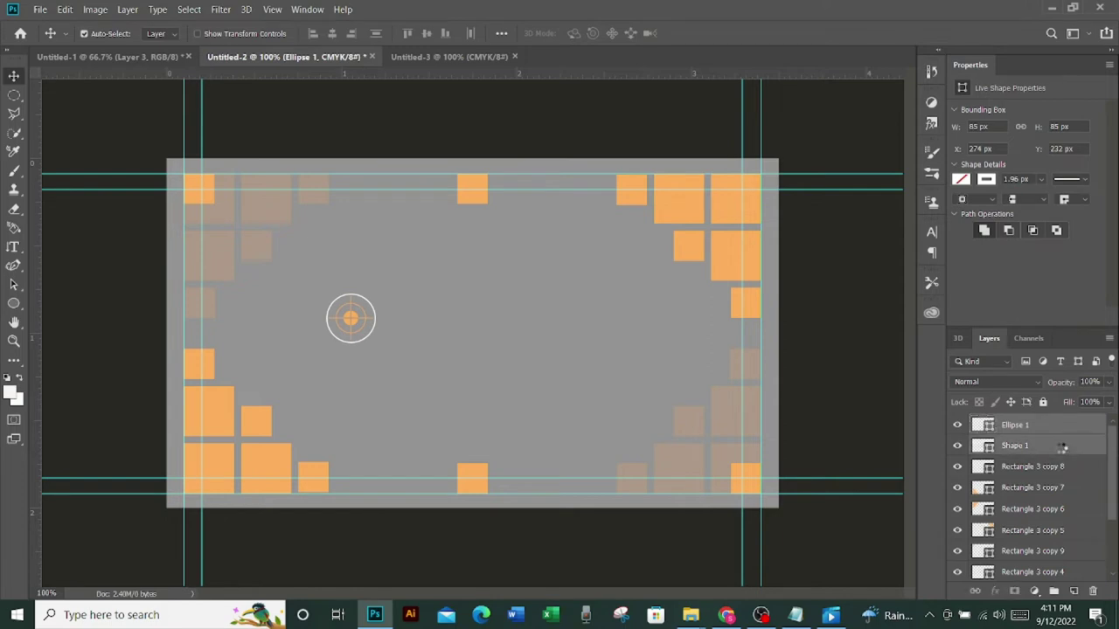
{"action": "right_click", "coordinate": [1063, 449]}
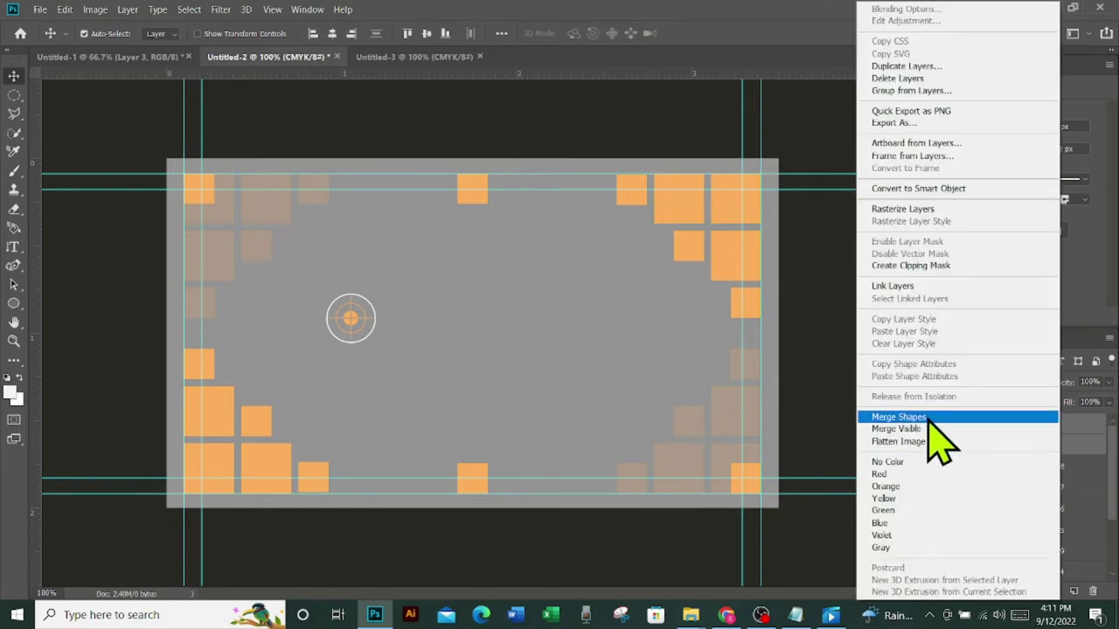
{"action": "left_click", "coordinate": [834, 430]}
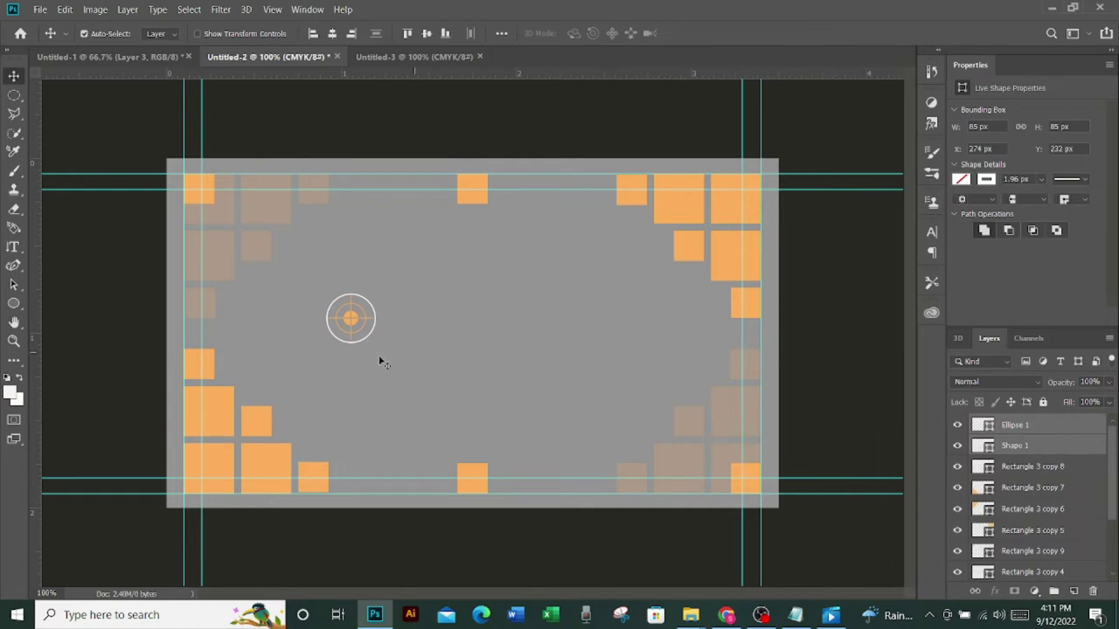
{"action": "key", "text": "ctrl+t"}
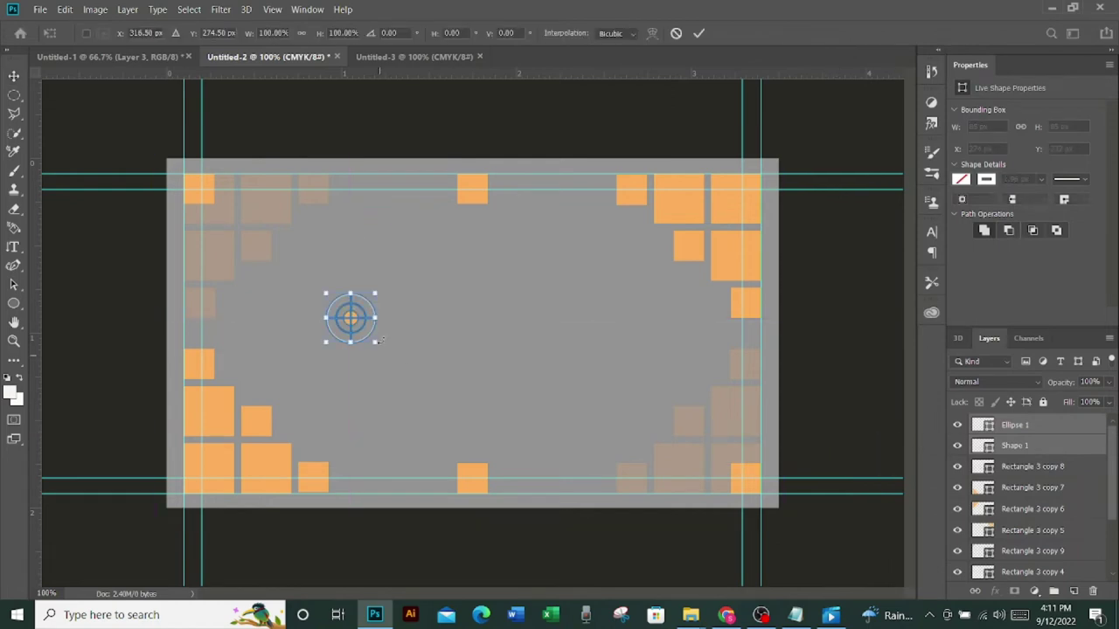
{"action": "left_click", "coordinate": [699, 34]}
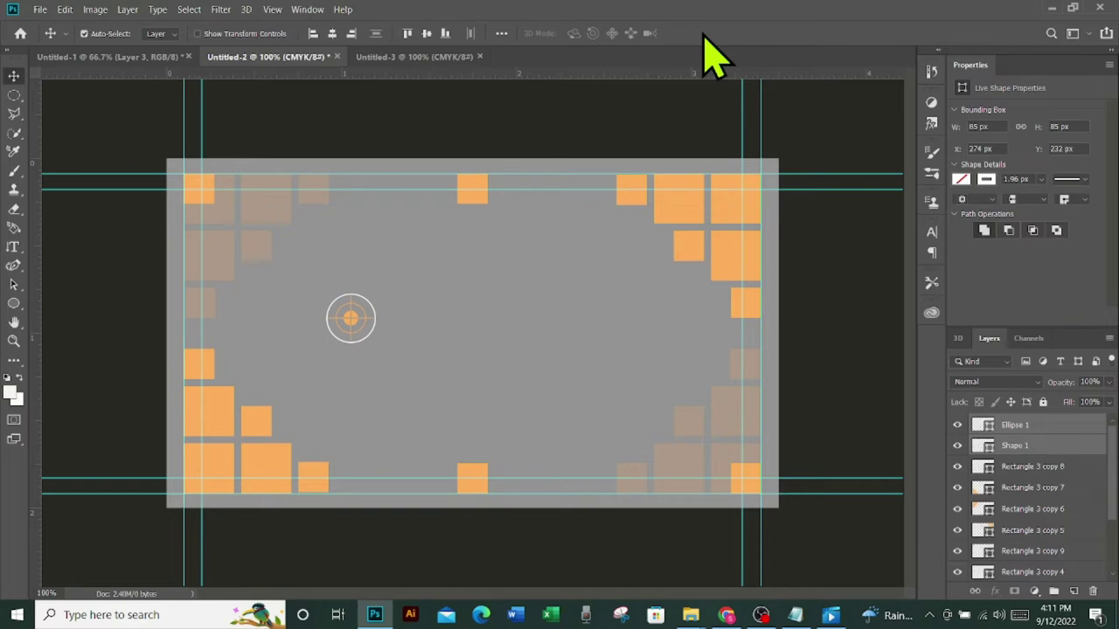
{"action": "left_click", "coordinate": [793, 616]}
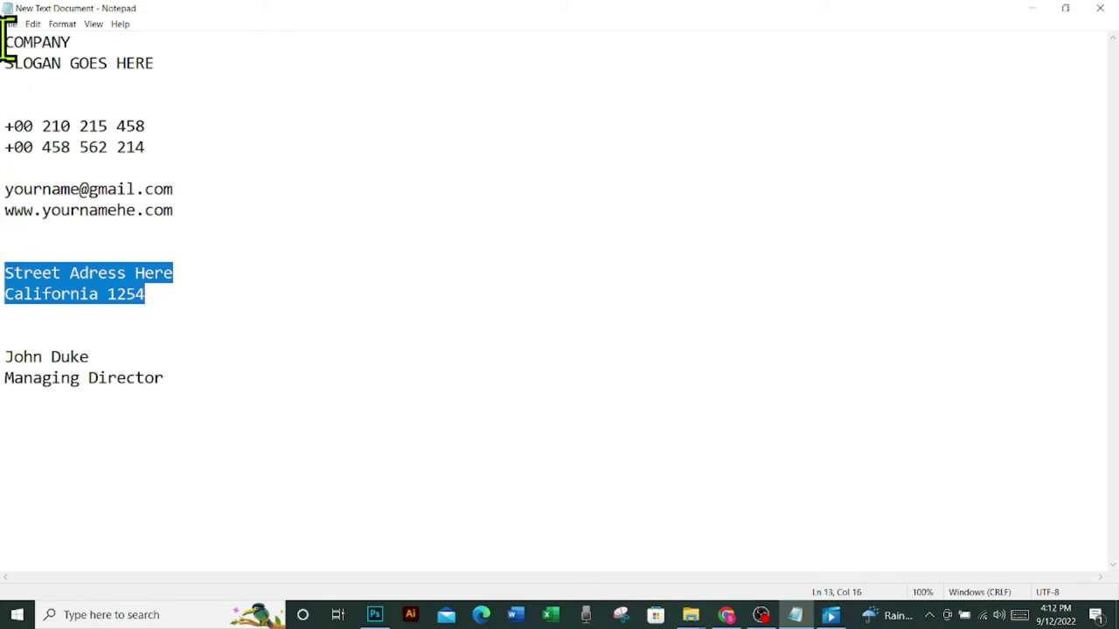
Copy the 'COMPANY' and 'SLOGAN GOES HERE' lines from Notepad and return to Photoshop
{"action": "left_click_drag", "start_coordinate": [6, 42], "coordinate": [66, 42]}
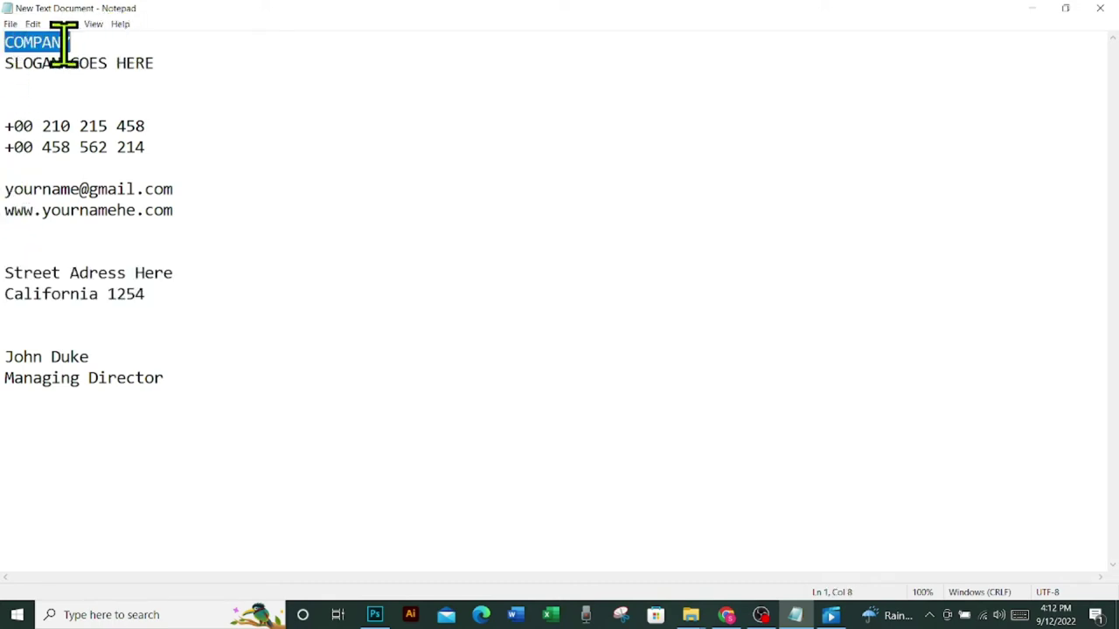
{"action": "mouse_move", "coordinate": [5, 42]}
{"action": "left_mouse_down"}
{"action": "mouse_move", "coordinate": [142, 63]}
{"action": "mouse_move", "coordinate": [154, 77]}
{"action": "left_mouse_up"}
{"action": "right_click", "coordinate": [131, 63]}
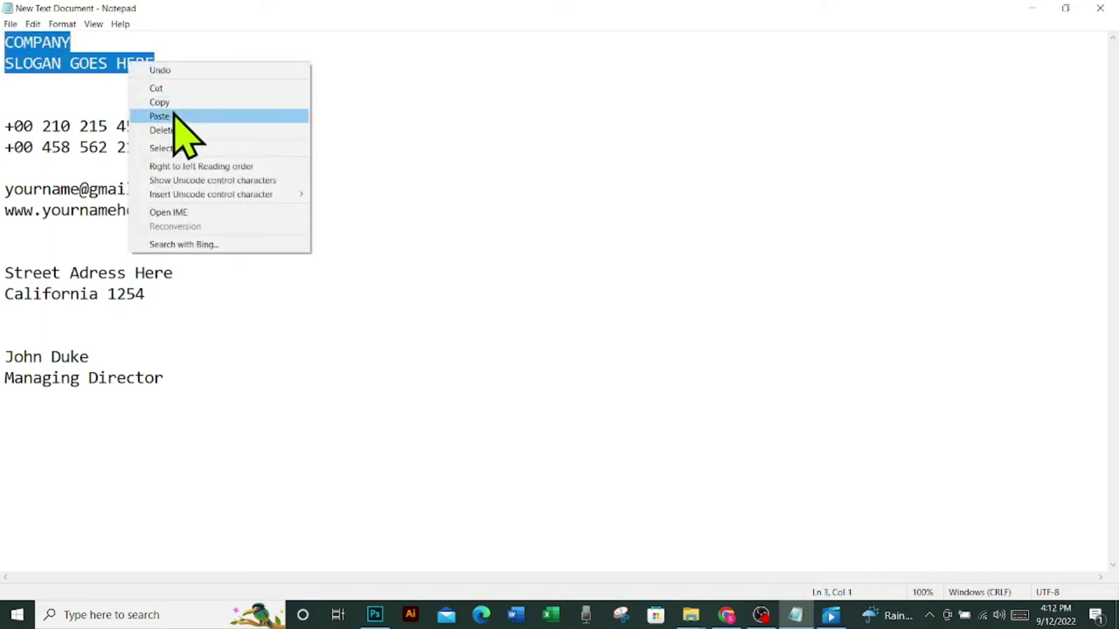
{"action": "left_click", "coordinate": [170, 102]}
{"action": "left_click", "coordinate": [389, 615]}
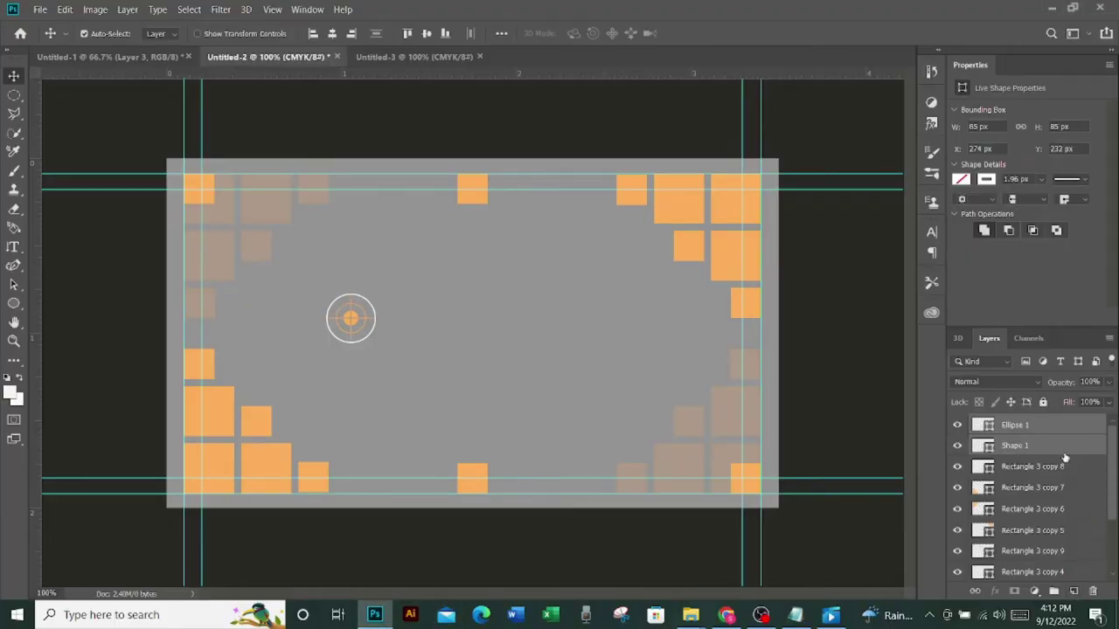
Add a new layer above Ellipse 1 and paste the company and slogan text beside the logo
{"action": "left_click", "coordinate": [1070, 424]}
{"action": "left_click", "coordinate": [1074, 592]}
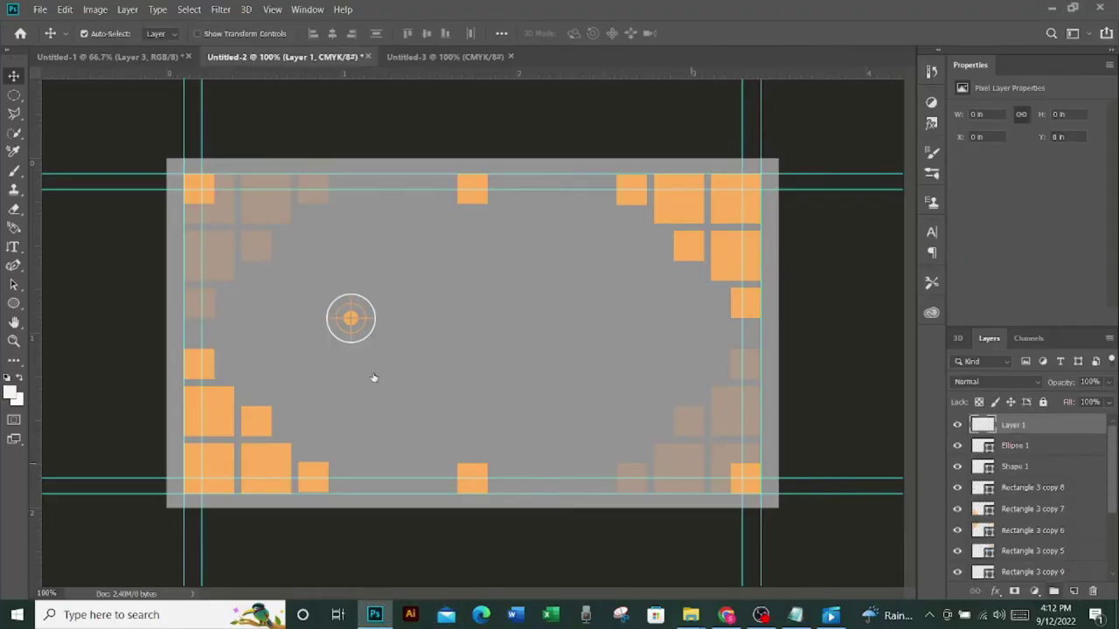
{"action": "left_click", "coordinate": [14, 251]}
{"action": "left_click", "coordinate": [457, 325]}
{"action": "key", "text": "ctrl+v"}
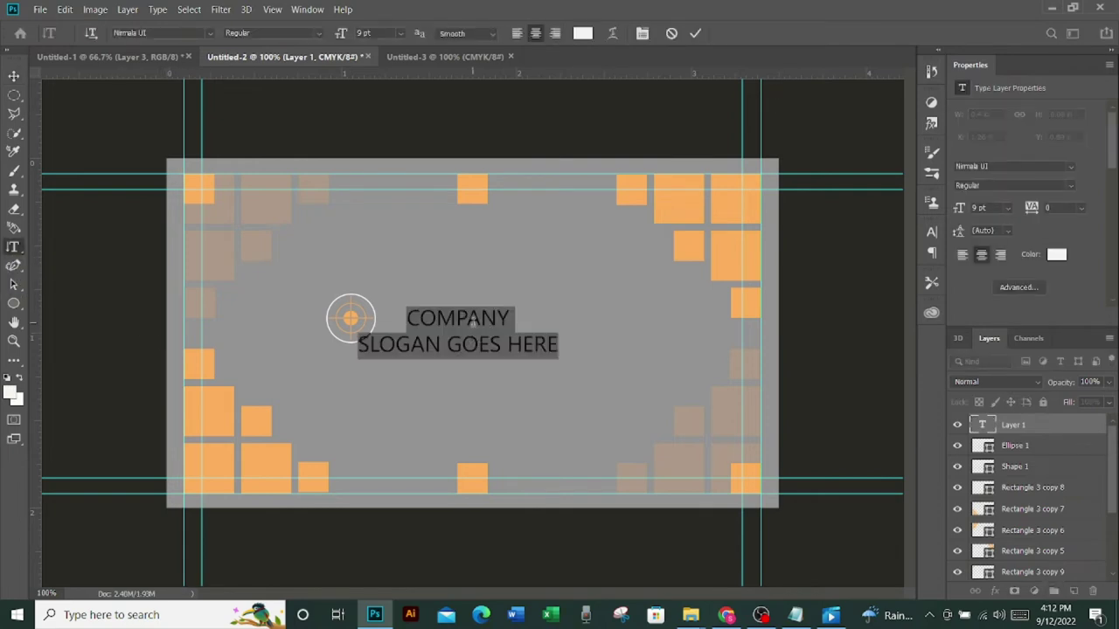
Make COMPANY bold and set the slogan to 6 pt orange sampled from a corner square
{"action": "left_click_drag", "start_coordinate": [510, 318], "coordinate": [330, 319]}
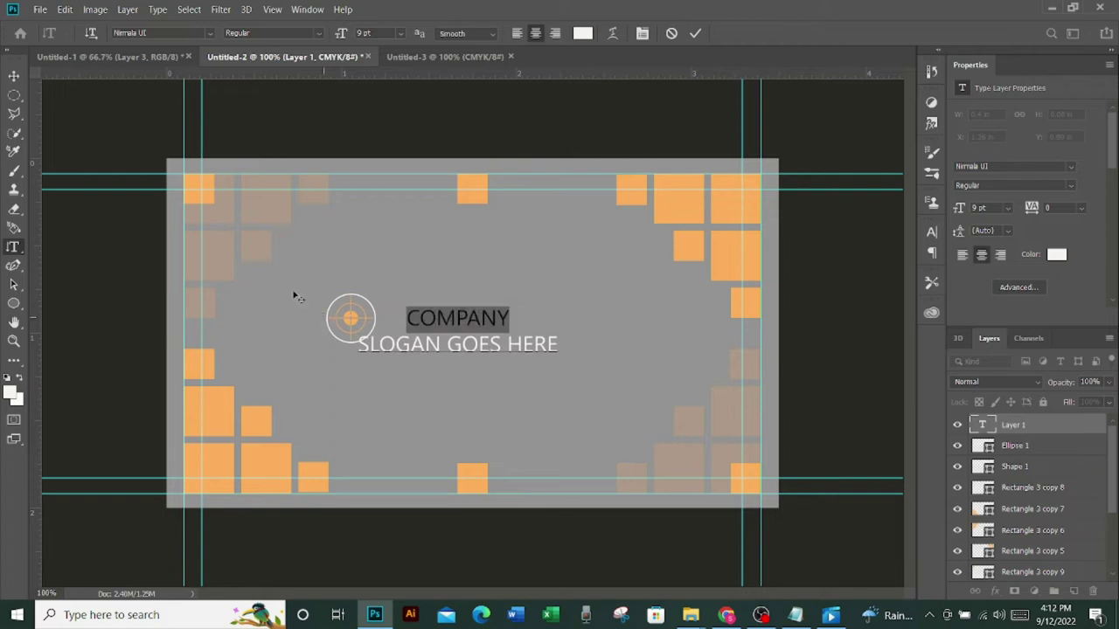
{"action": "left_click", "coordinate": [319, 34]}
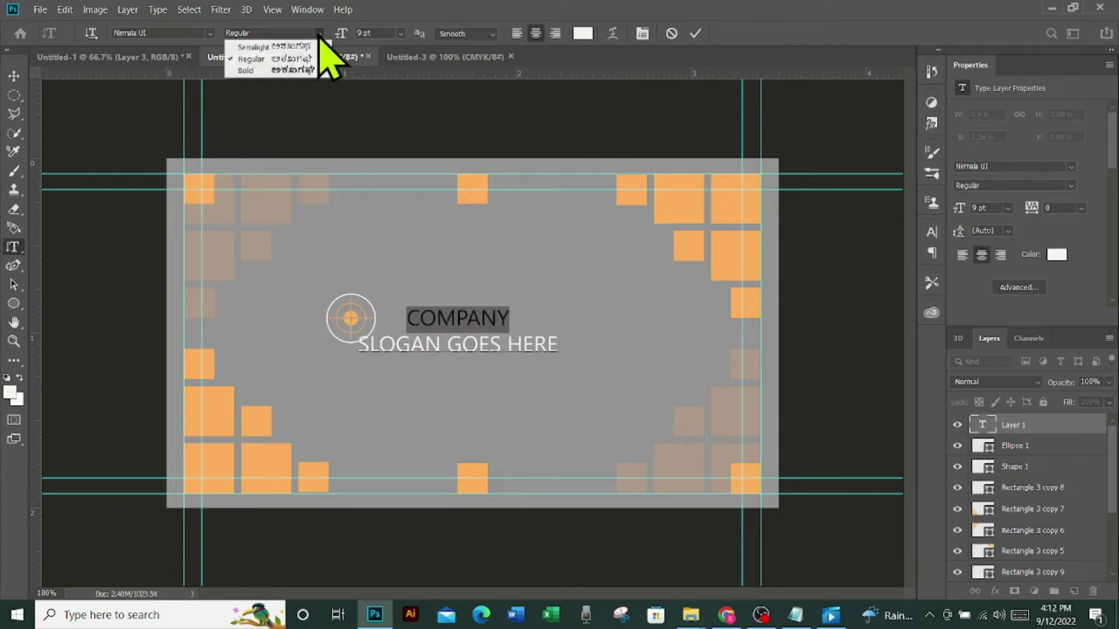
{"action": "left_click", "coordinate": [309, 71]}
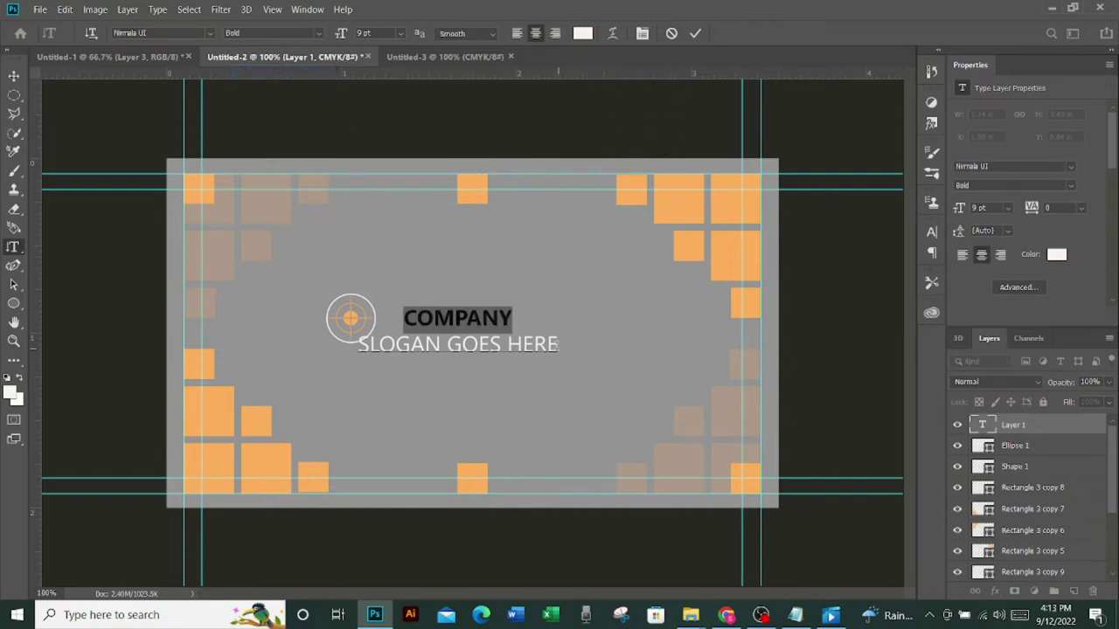
{"action": "left_click_drag", "start_coordinate": [558, 344], "coordinate": [357, 344]}
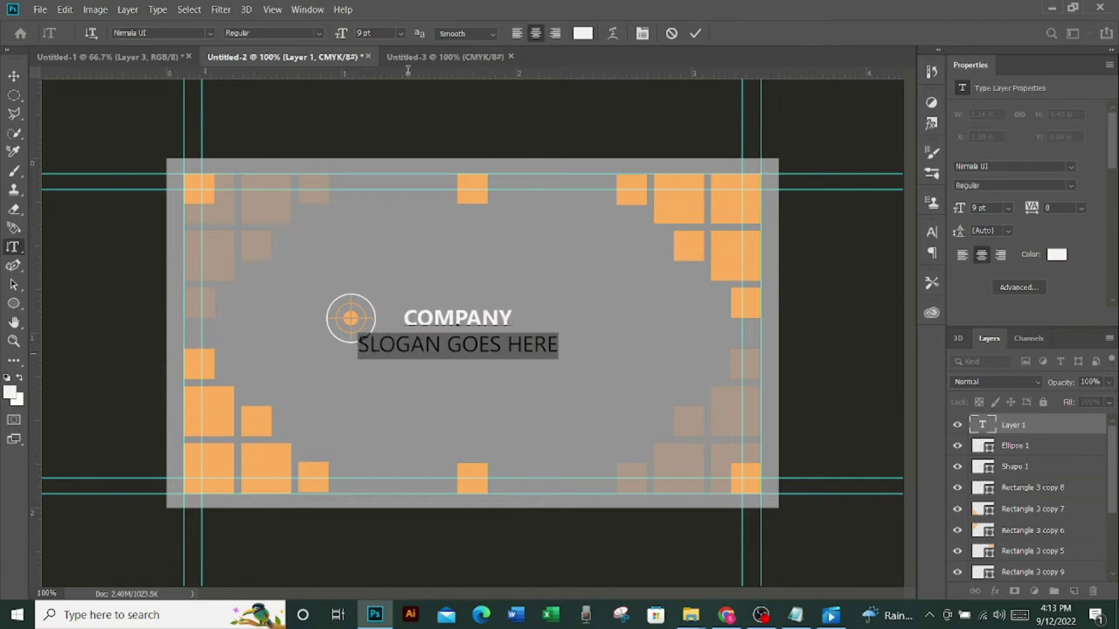
{"action": "left_click", "coordinate": [400, 33]}
{"action": "left_click", "coordinate": [393, 67]}
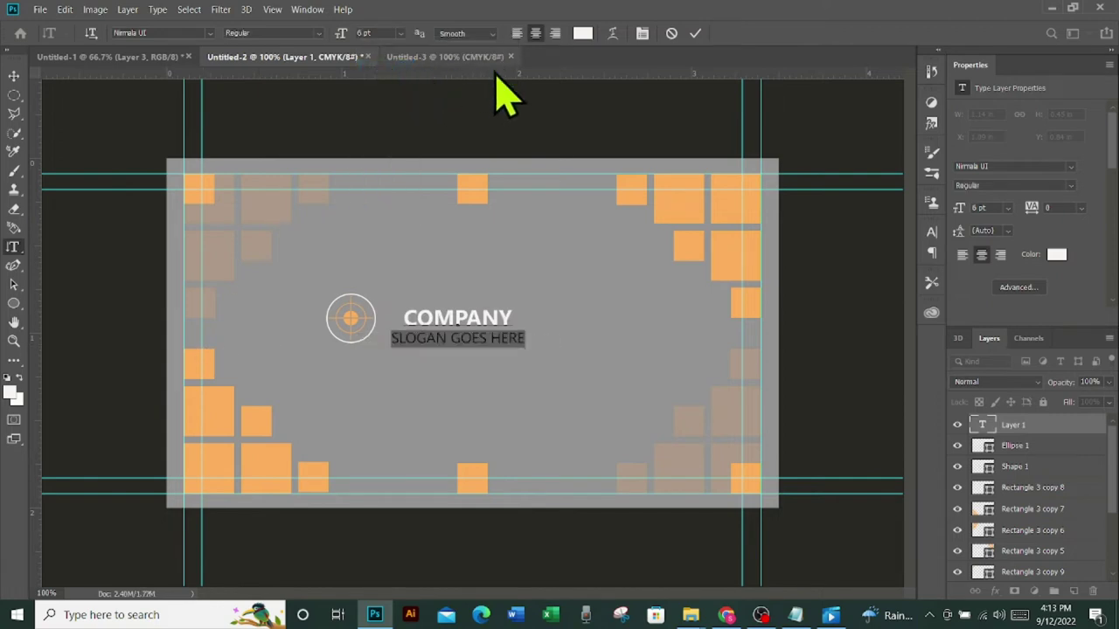
{"action": "left_click", "coordinate": [582, 33]}
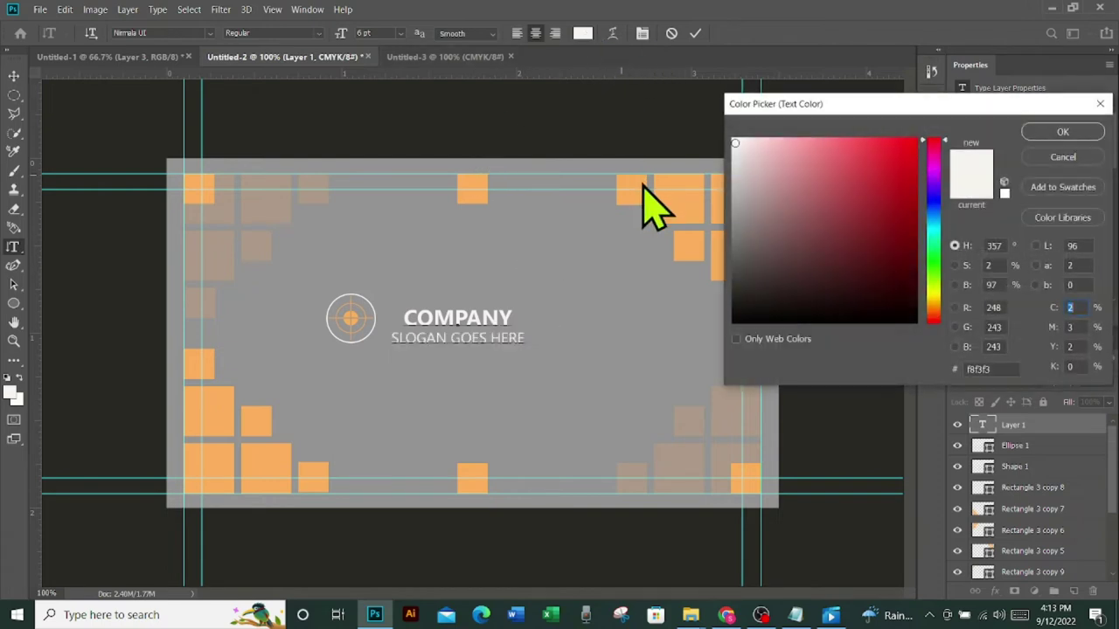
{"action": "left_click", "coordinate": [644, 186]}
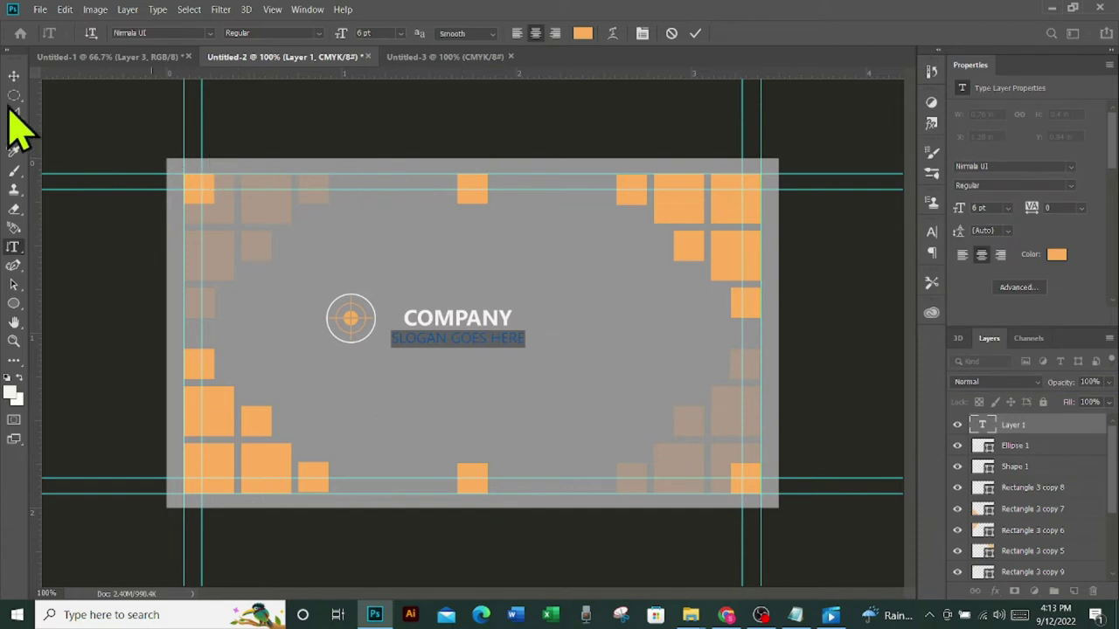
{"action": "left_click", "coordinate": [14, 76]}
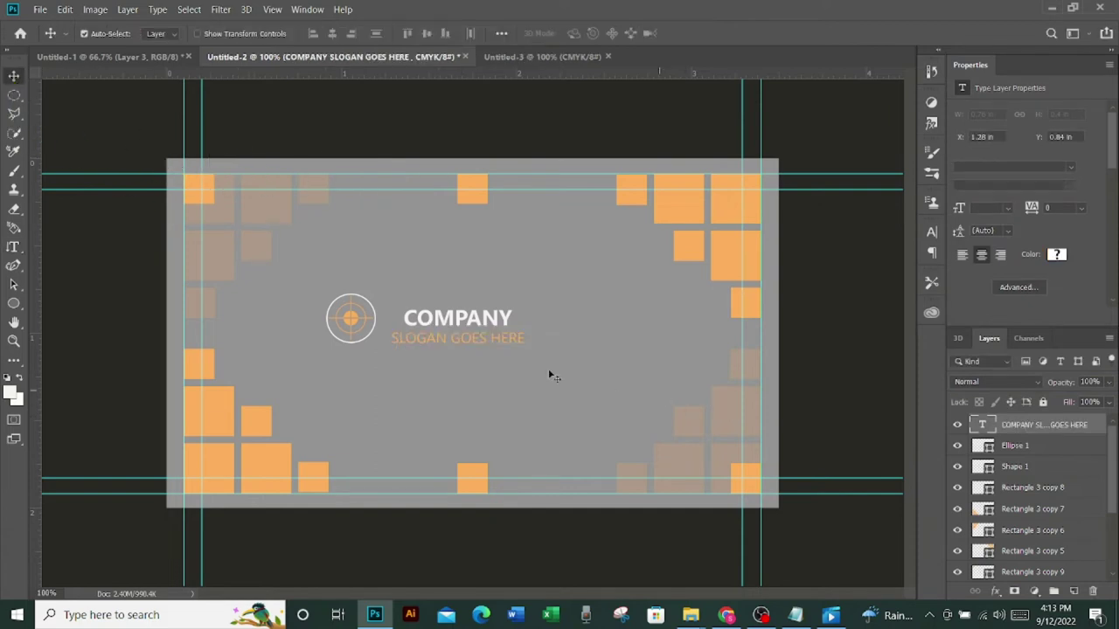
Shift the company text and logo toward the card centre, then group all layers as Group 1
{"action": "left_click_drag", "start_coordinate": [469, 321], "coordinate": [484, 311]}
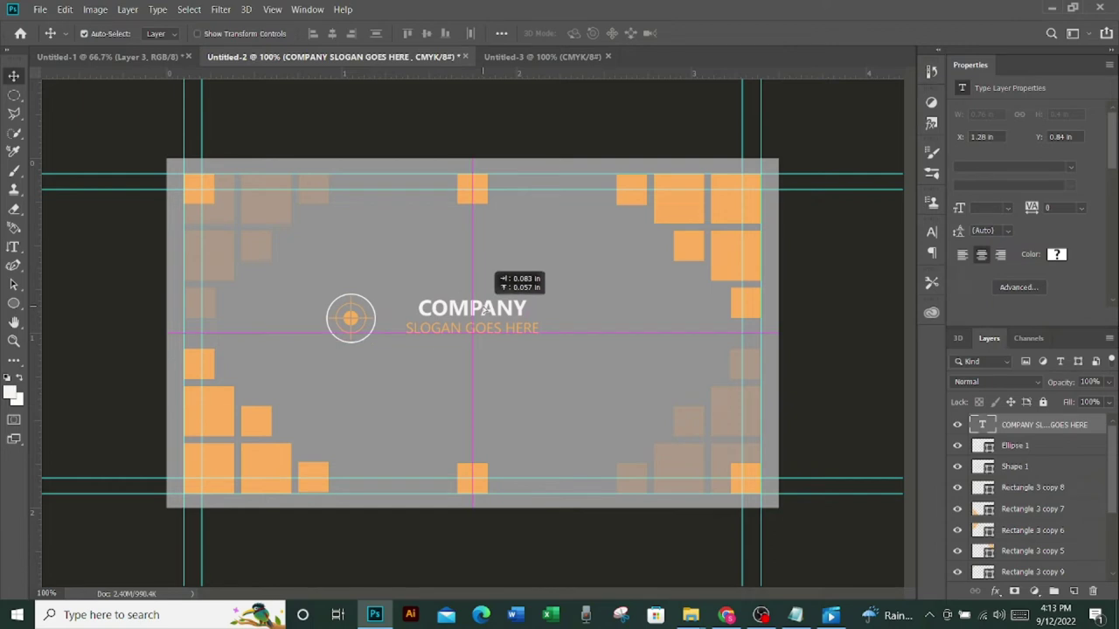
{"action": "left_click_drag", "start_coordinate": [477, 328], "coordinate": [509, 336]}
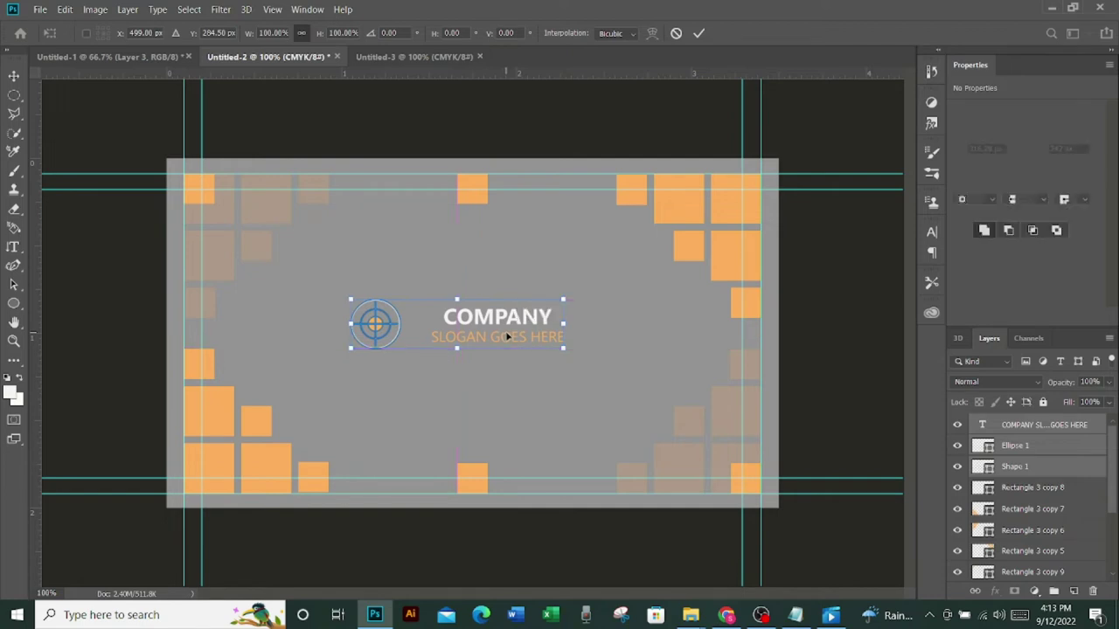
{"action": "left_click", "coordinate": [698, 35]}
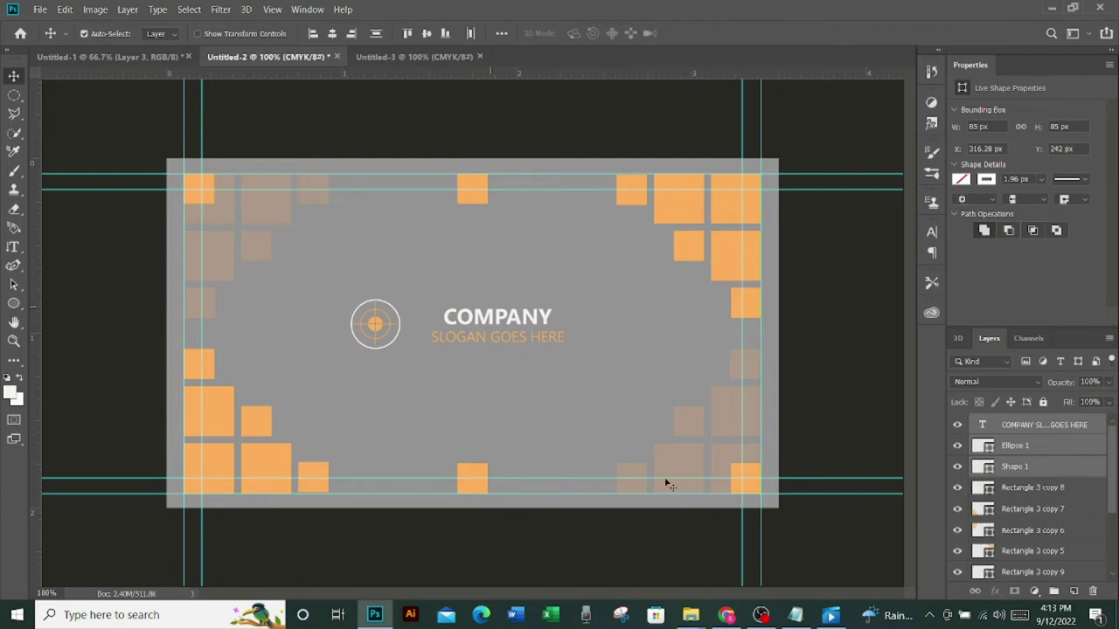
{"action": "key", "text": "ctrl+g"}
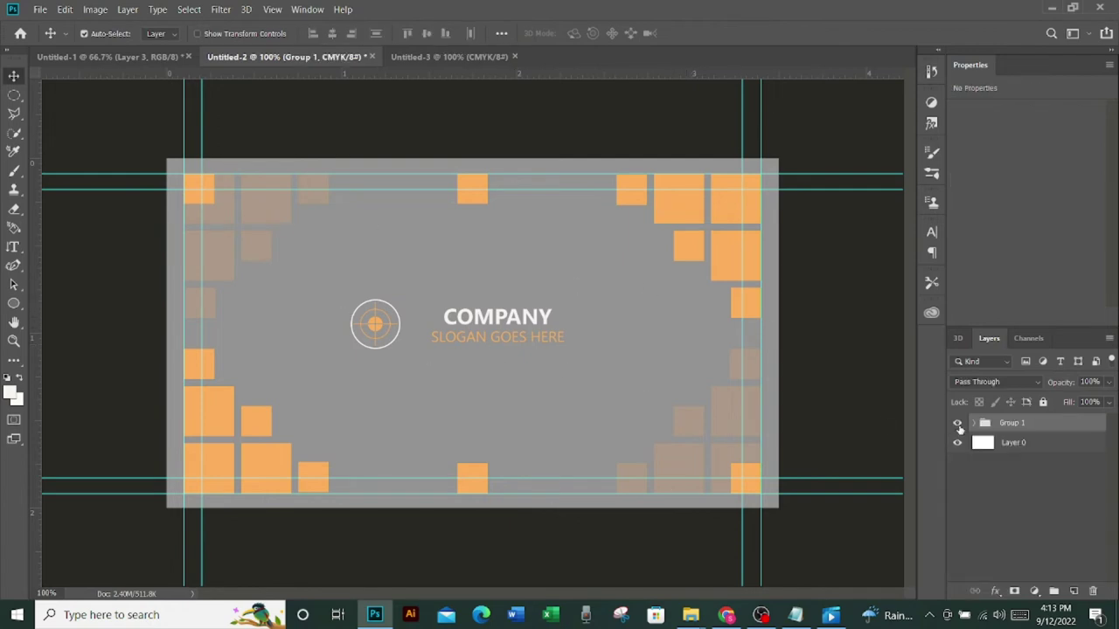
Hide Group 1, add a new layer, and move Rectangle 3 copy 10 above the white background
{"action": "left_click", "coordinate": [958, 424]}
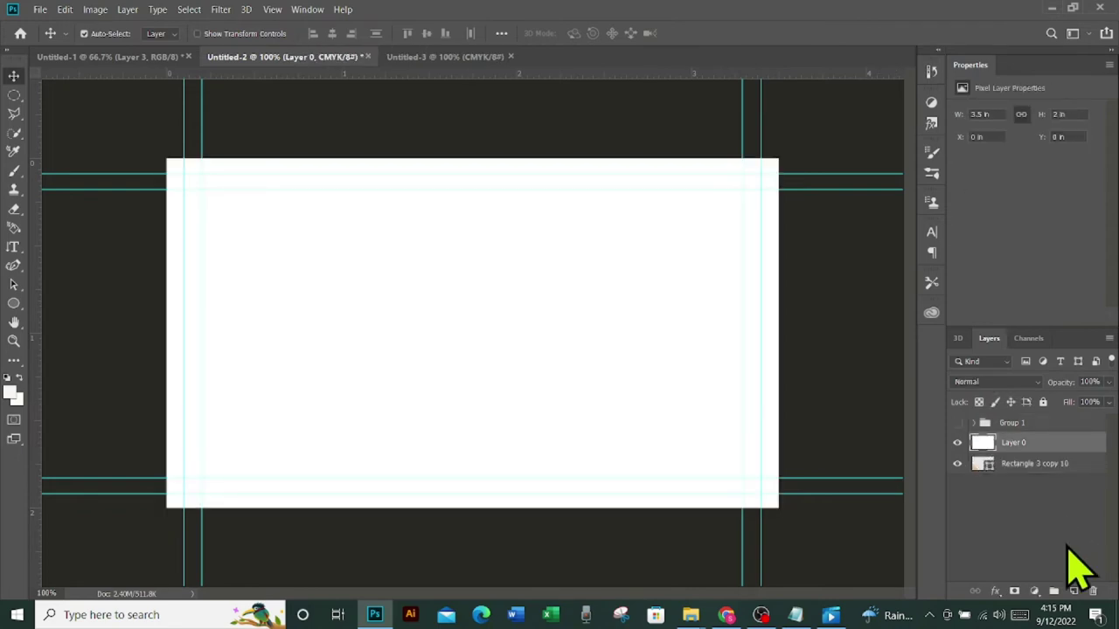
{"action": "left_click", "coordinate": [1074, 591]}
{"action": "left_click_drag", "start_coordinate": [1043, 484], "coordinate": [1041, 450]}
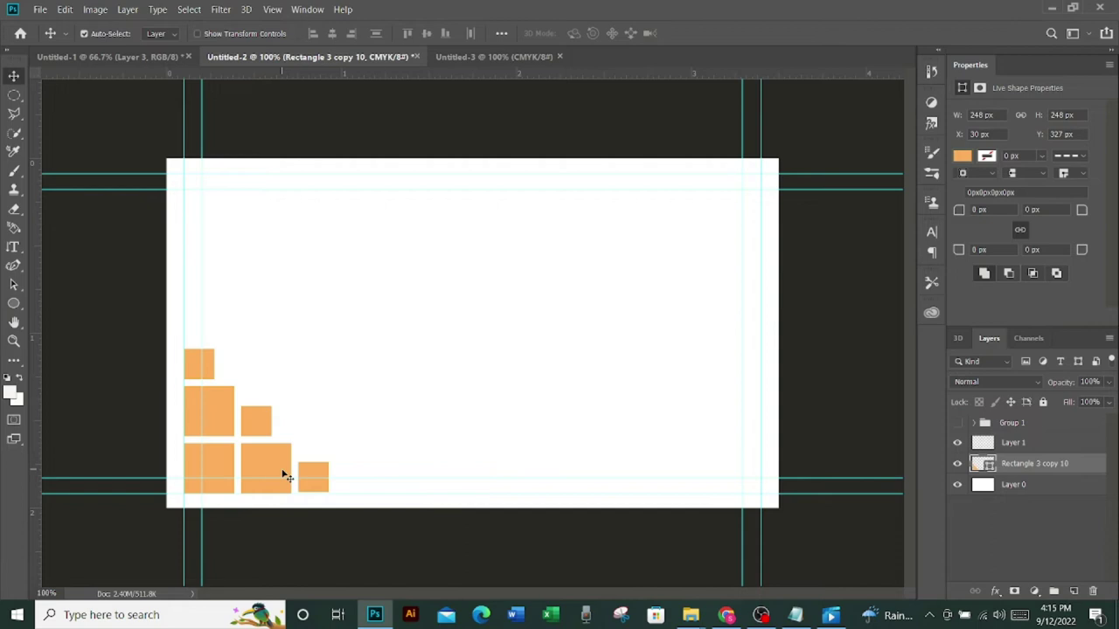
Rotate the orange square cluster 90° clockwise plus 180° and place it in the bottom-right corner
{"action": "key", "text": "ctrl"}
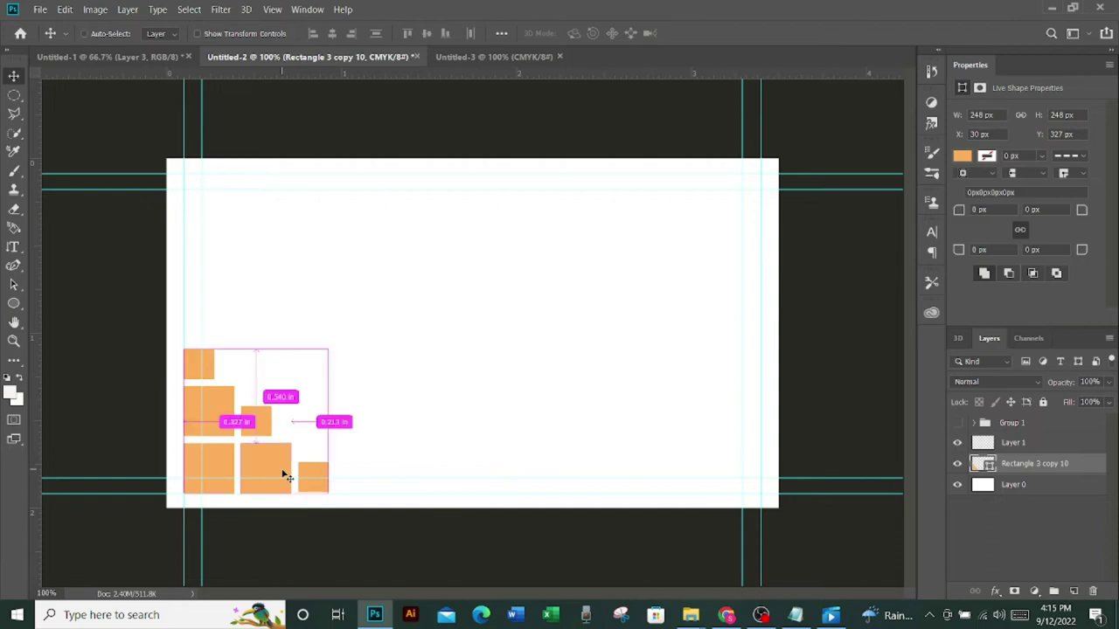
{"action": "key", "text": "ctrl+t"}
{"action": "right_click", "coordinate": [282, 473]}
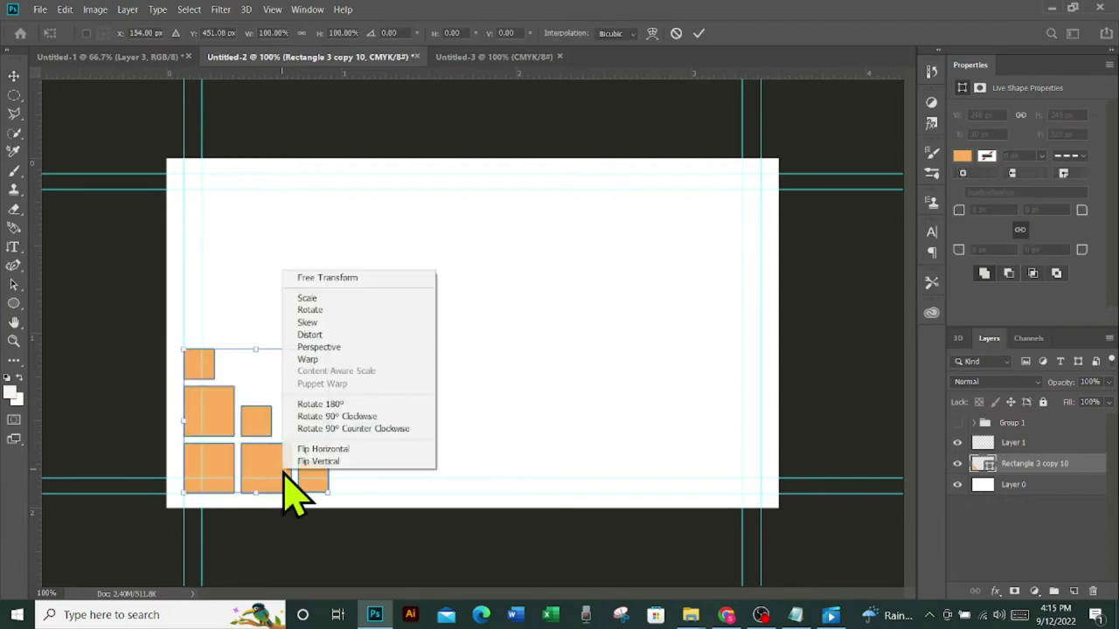
{"action": "left_click", "coordinate": [318, 417]}
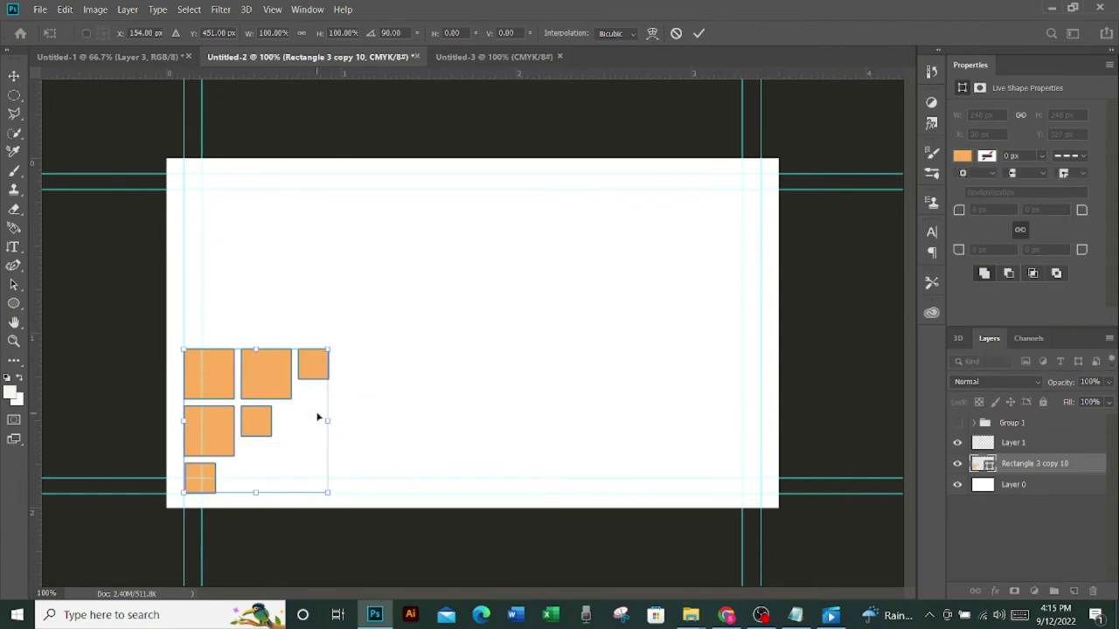
{"action": "right_click", "coordinate": [318, 417]}
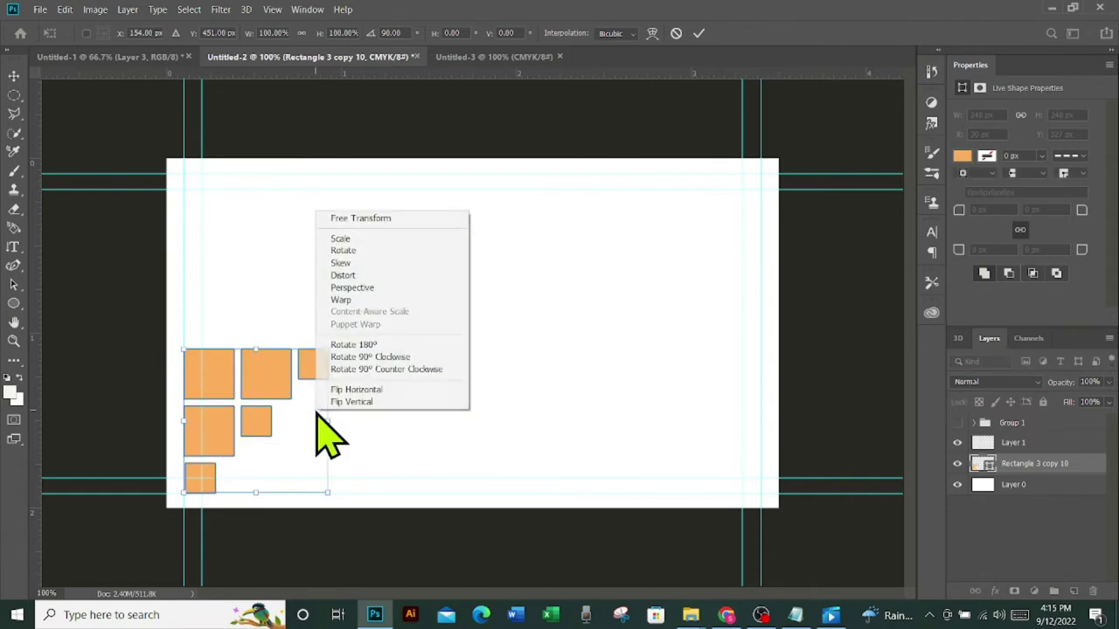
{"action": "left_click", "coordinate": [356, 346]}
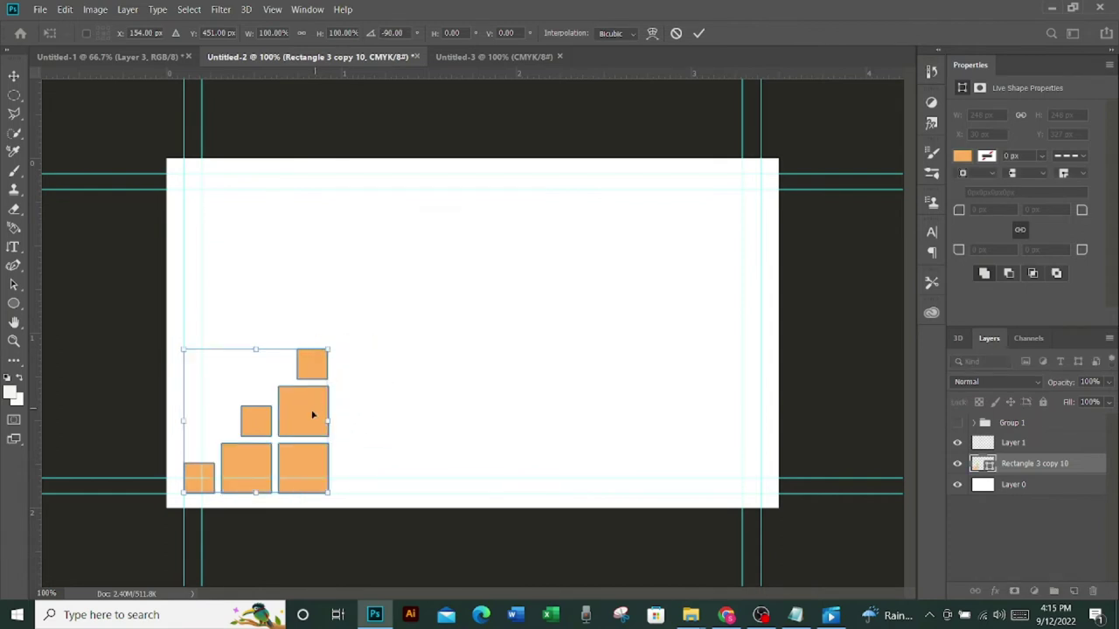
{"action": "left_click_drag", "start_coordinate": [313, 415], "coordinate": [765, 413]}
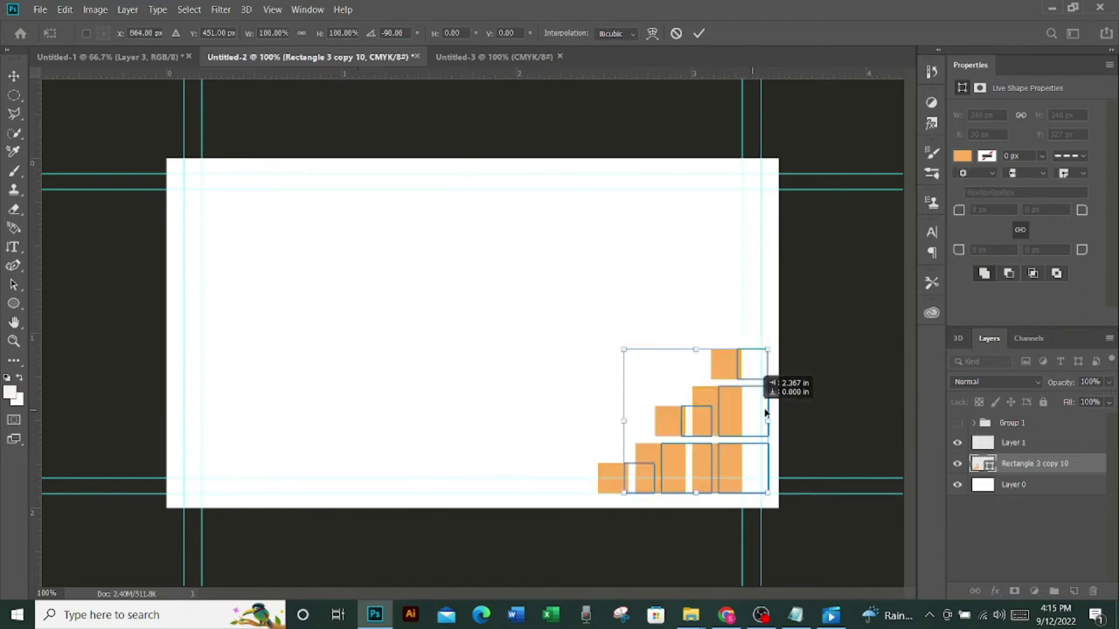
{"action": "left_click_drag", "start_coordinate": [766, 413], "coordinate": [744, 412]}
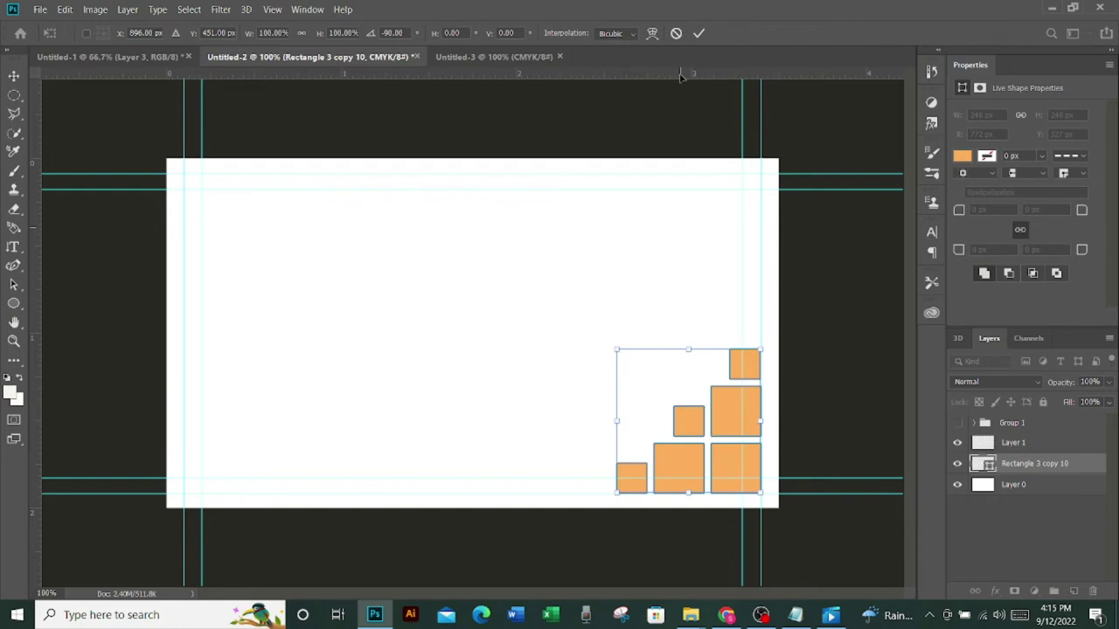
Commit the corner cluster's rotation, draw a small square, and undo an accidental cluster move
{"action": "left_click", "coordinate": [698, 34]}
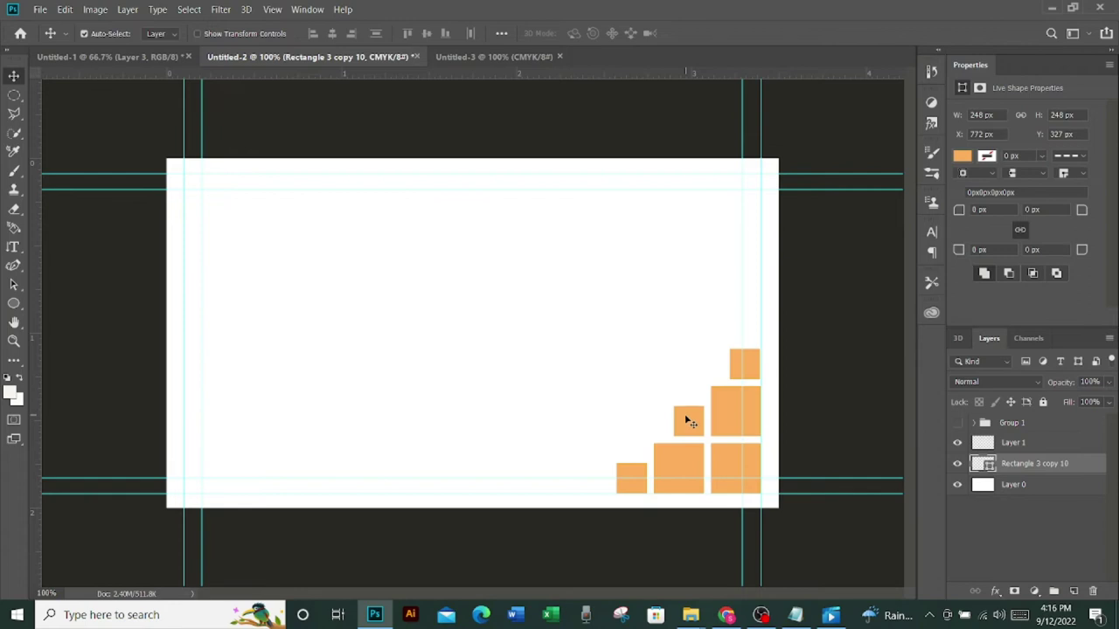
{"action": "left_click", "coordinate": [1040, 446]}
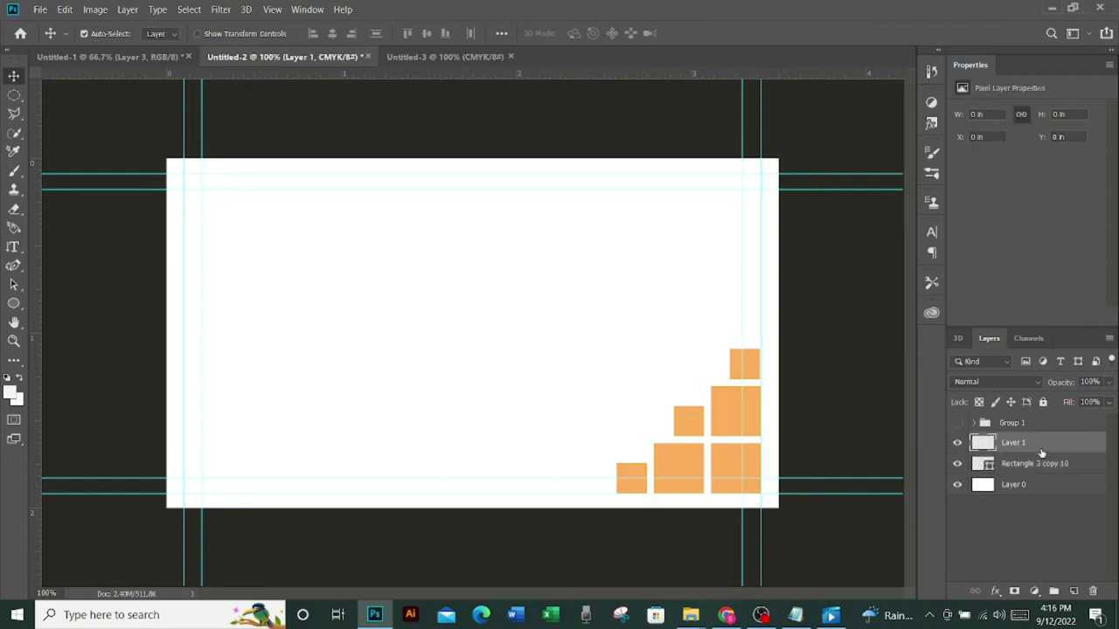
{"action": "right_click", "coordinate": [16, 308]}
{"action": "left_click", "coordinate": [70, 300]}
{"action": "mouse_move", "coordinate": [603, 452]}
{"action": "left_mouse_down"}
{"action": "mouse_move", "coordinate": [639, 486]}
{"action": "mouse_move", "coordinate": [623, 483]}
{"action": "left_mouse_up"}
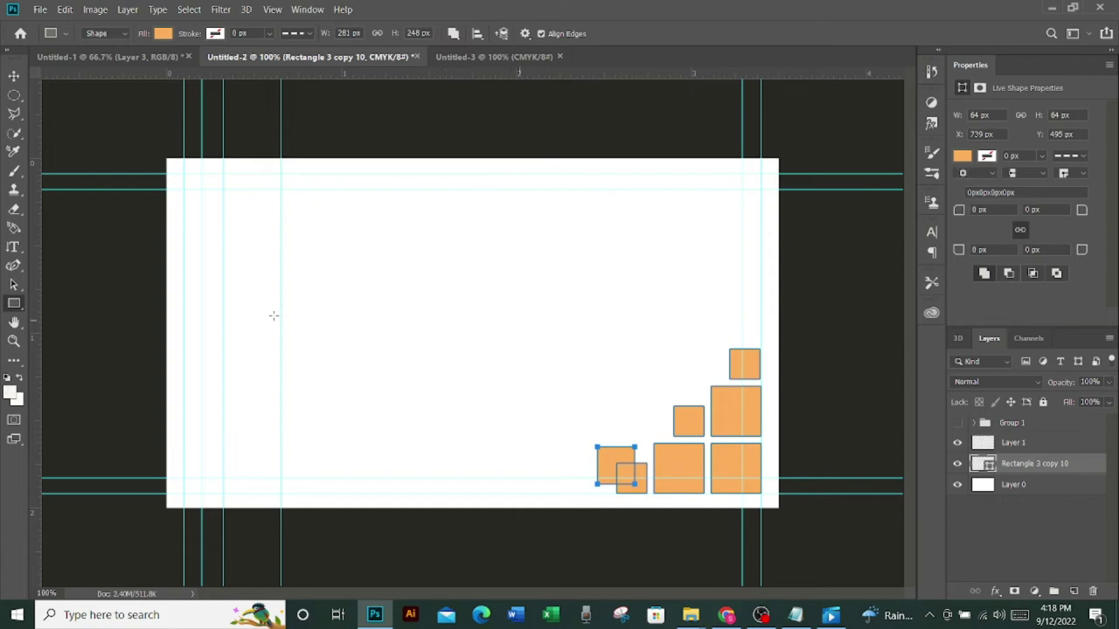
{"action": "left_click", "coordinate": [13, 75]}
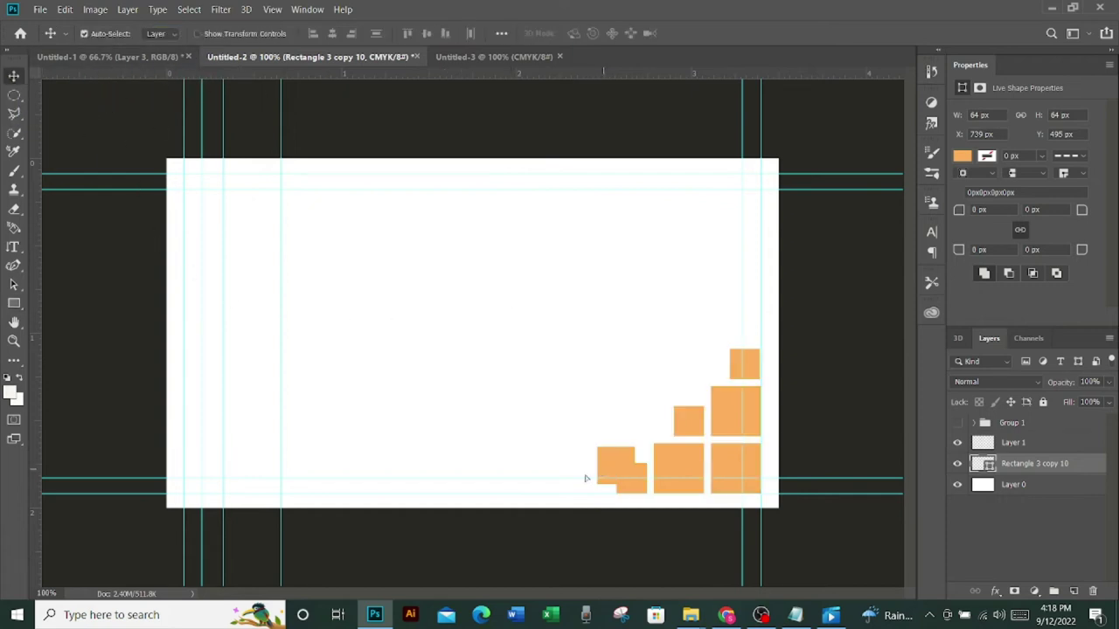
{"action": "left_click_drag", "start_coordinate": [604, 472], "coordinate": [517, 488]}
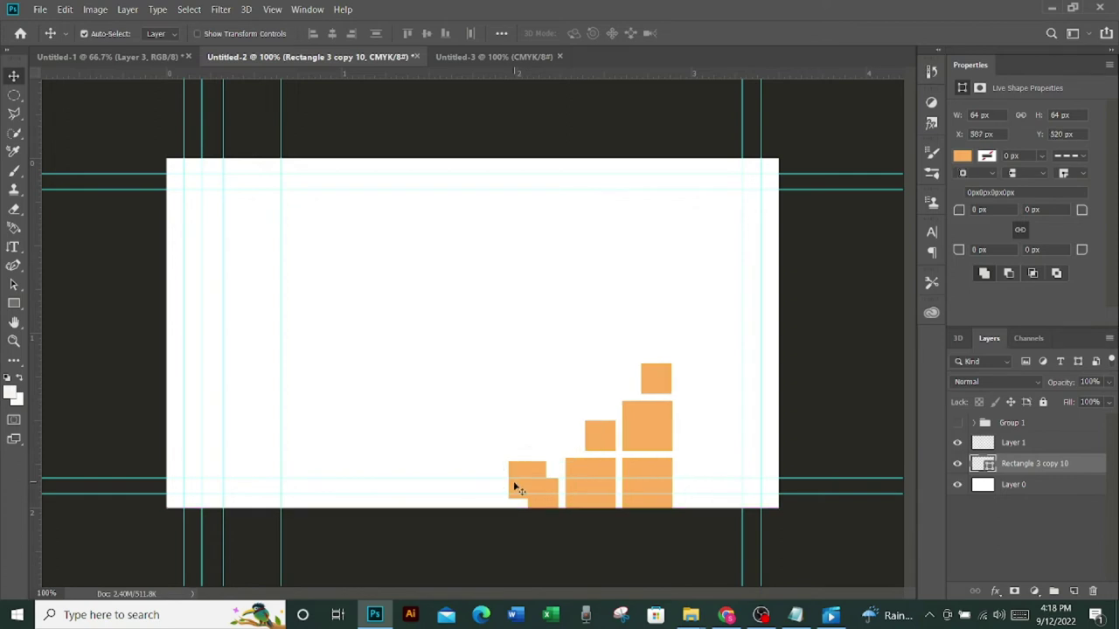
{"action": "key", "text": "ctrl+z"}
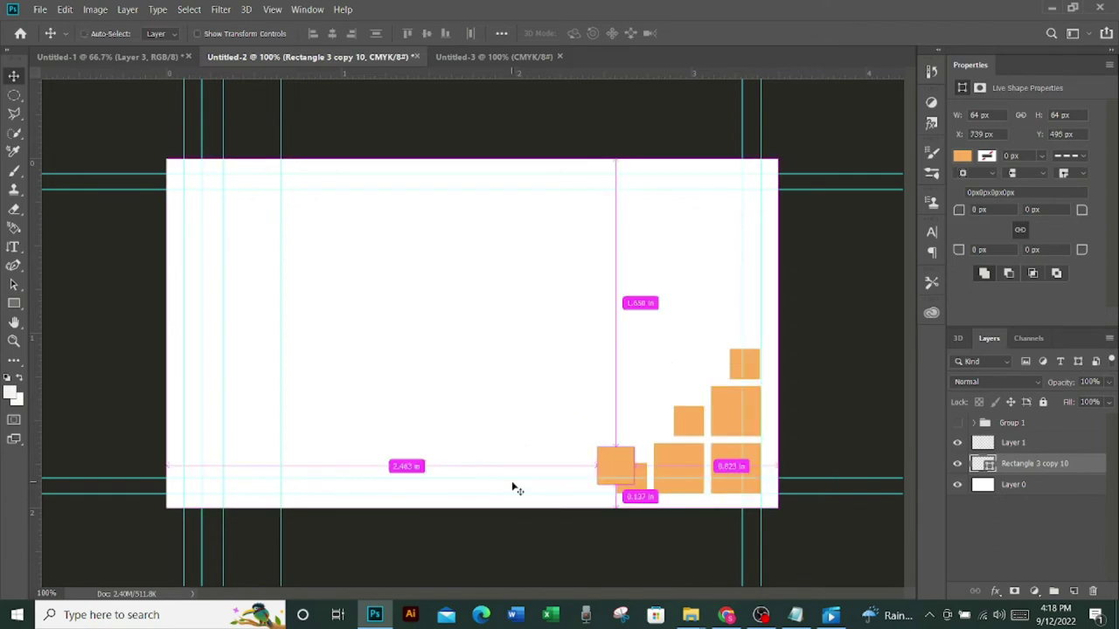
Draw a small square on Layer 1 near the card centre and fill it orange
{"action": "key", "text": "ctrl"}
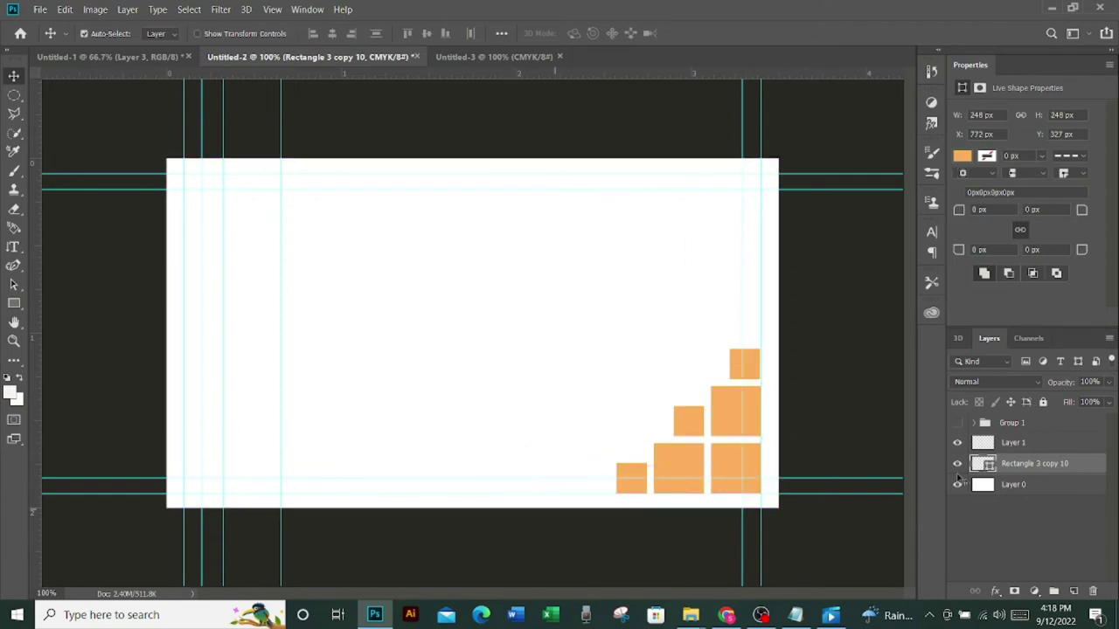
{"action": "left_click", "coordinate": [1007, 443]}
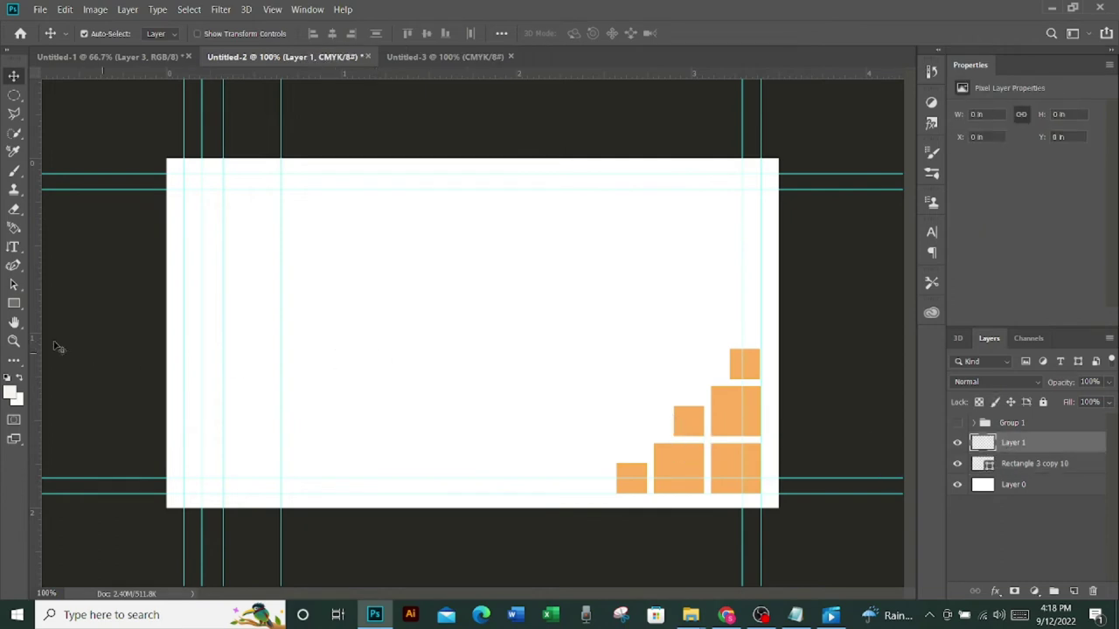
{"action": "left_click", "coordinate": [16, 304]}
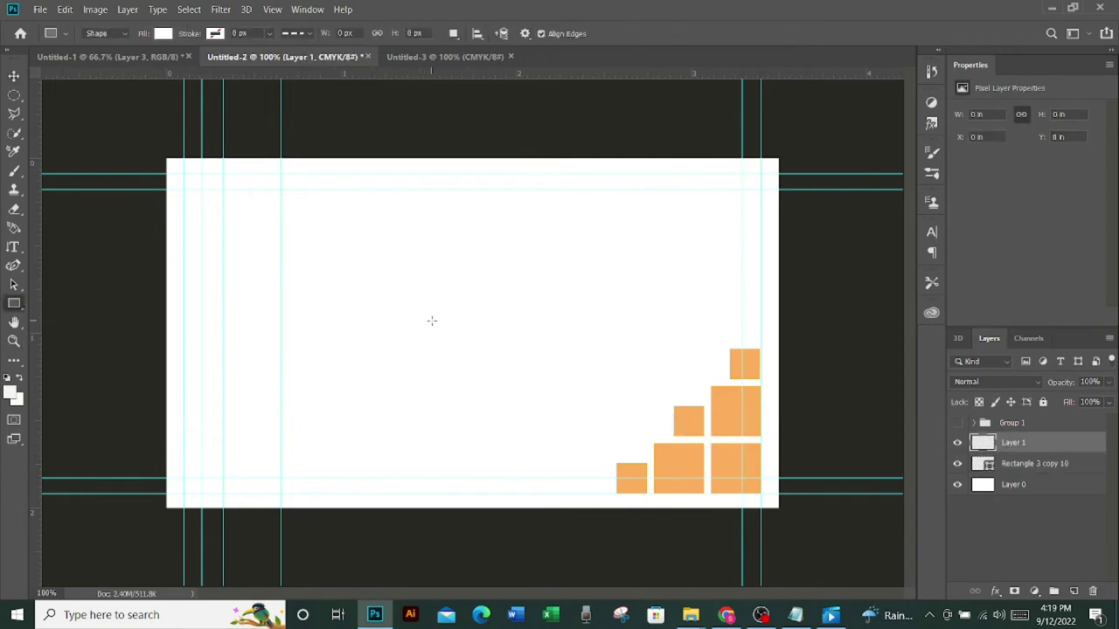
{"action": "left_click_drag", "start_coordinate": [432, 320], "coordinate": [445, 340]}
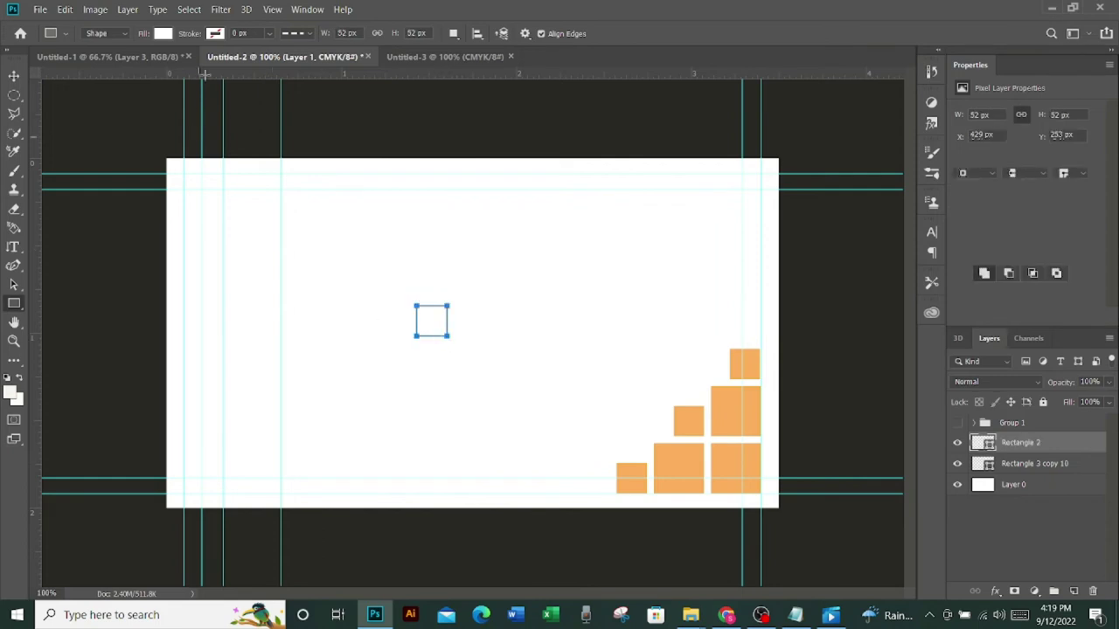
{"action": "left_click", "coordinate": [162, 34]}
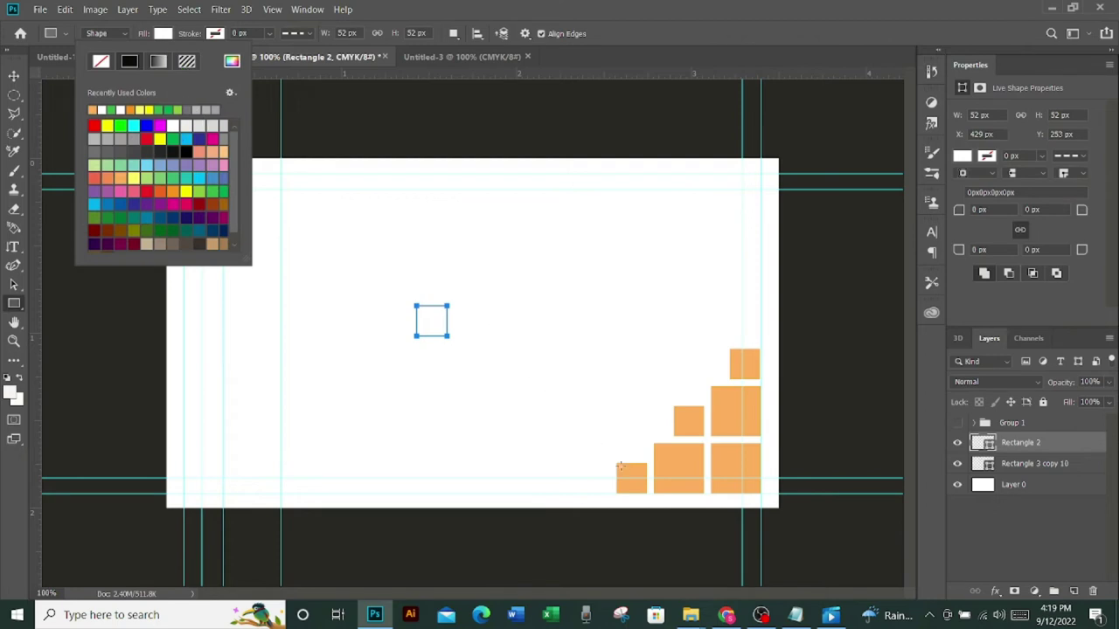
{"action": "left_click", "coordinate": [93, 109]}
{"action": "key", "text": "Return"}
Move the orange square down to the card's bottom edge and add a new empty layer
{"action": "key", "text": "v"}
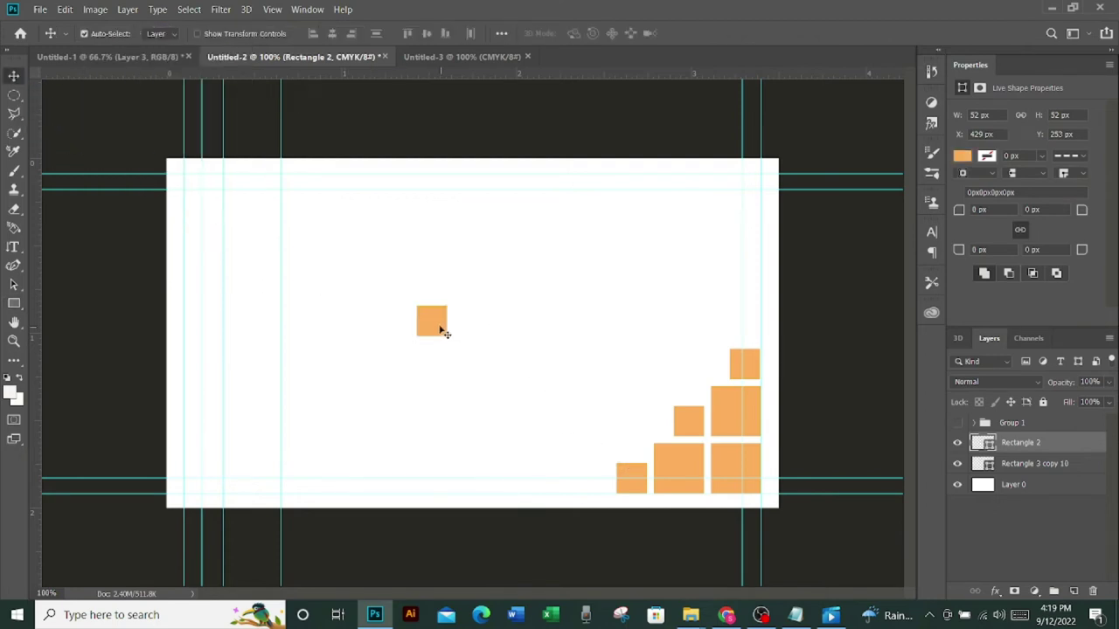
{"action": "mouse_move", "coordinate": [440, 325]}
{"action": "left_mouse_down"}
{"action": "mouse_move", "coordinate": [466, 472]}
{"action": "mouse_move", "coordinate": [477, 480]}
{"action": "left_mouse_up"}
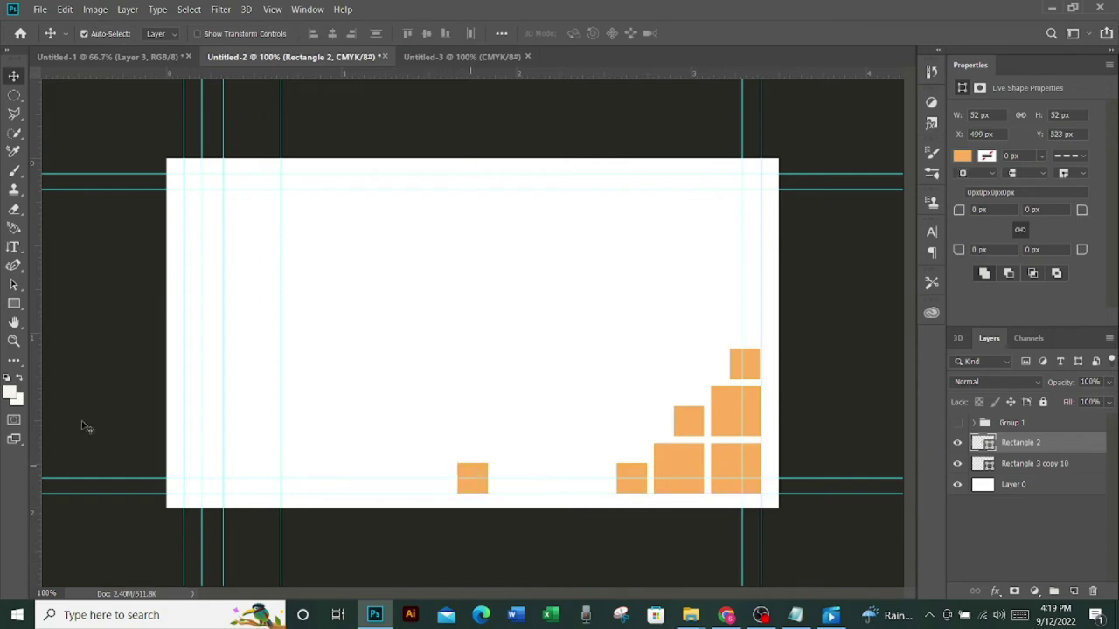
{"action": "left_click", "coordinate": [1073, 592]}
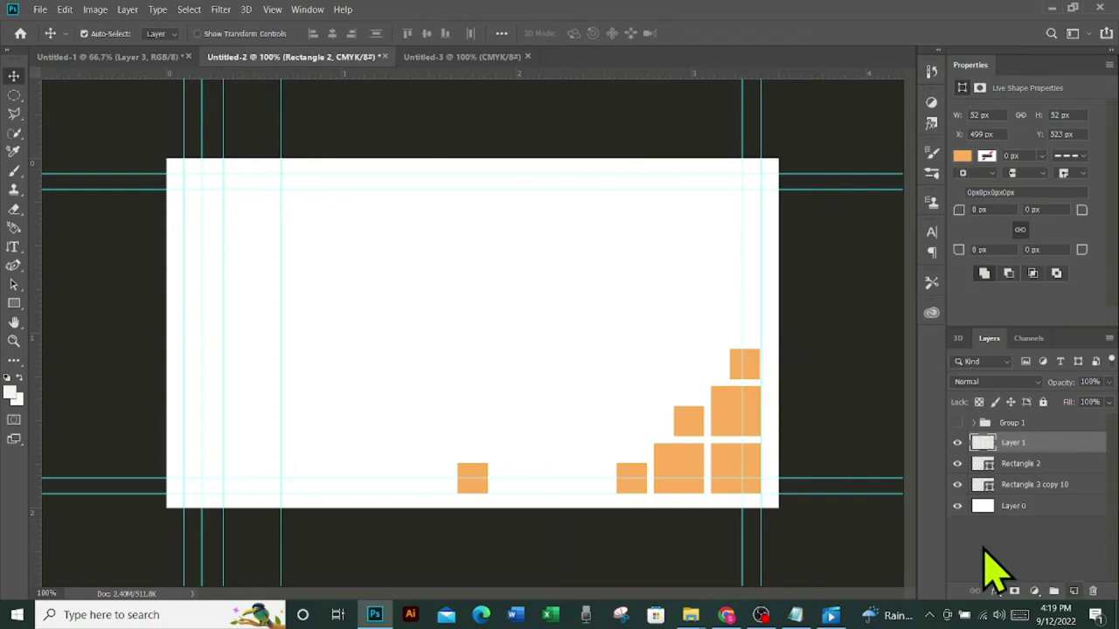
{"action": "left_click", "coordinate": [15, 302]}
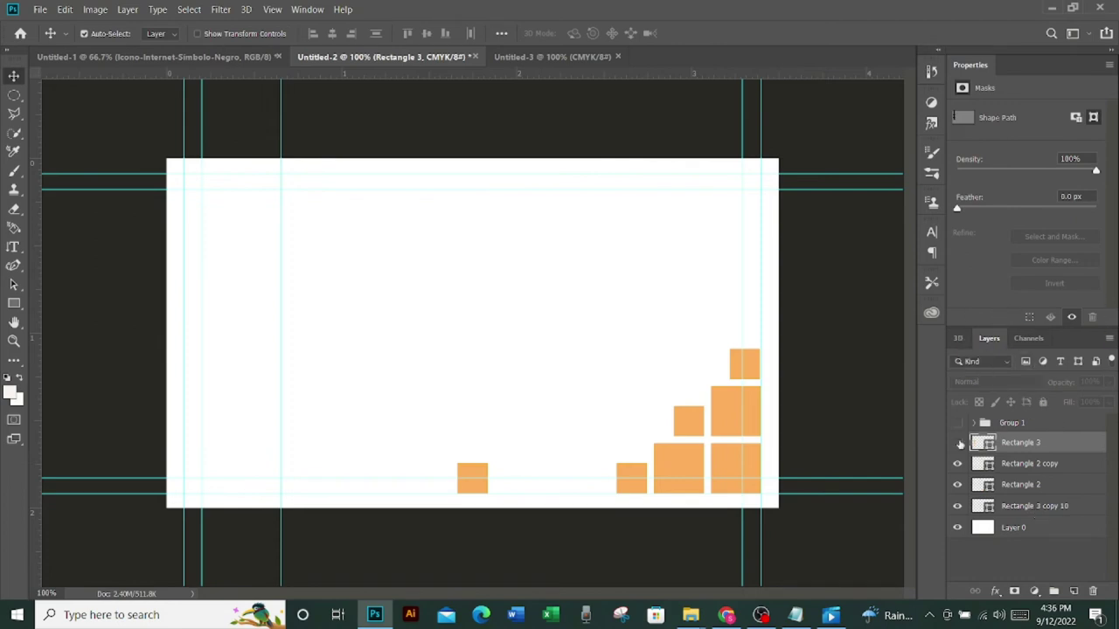
Check the Rectangle 3 diamond chain's visibility, then delete that layer
{"action": "left_click", "coordinate": [956, 446]}
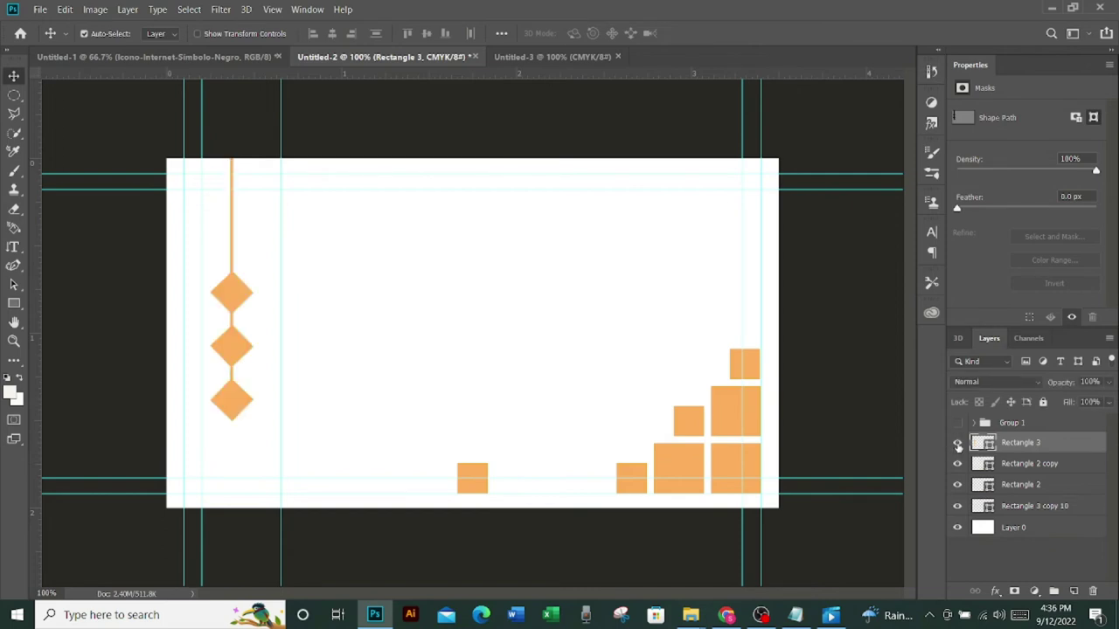
{"action": "left_click", "coordinate": [957, 443]}
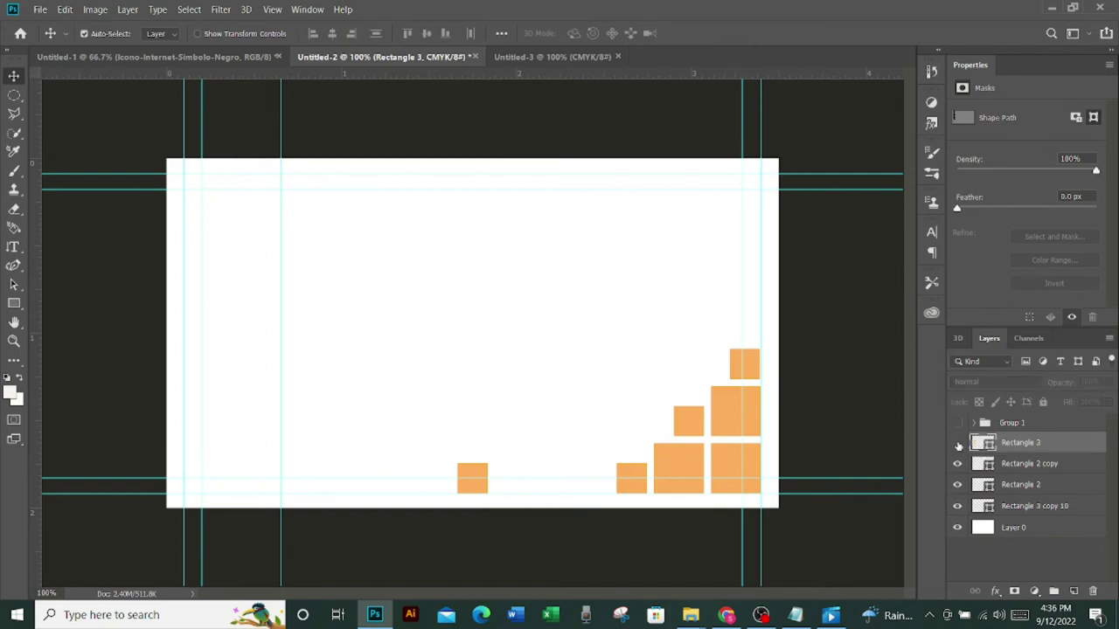
{"action": "left_click", "coordinate": [957, 444]}
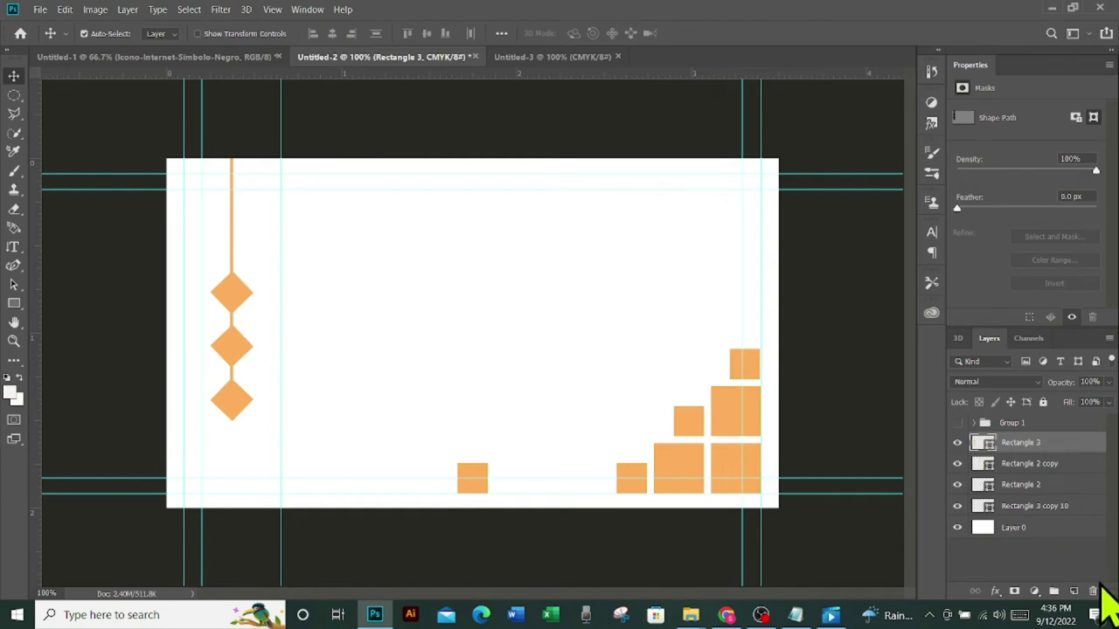
{"action": "left_click", "coordinate": [1094, 591]}
{"action": "left_click", "coordinate": [525, 242]}
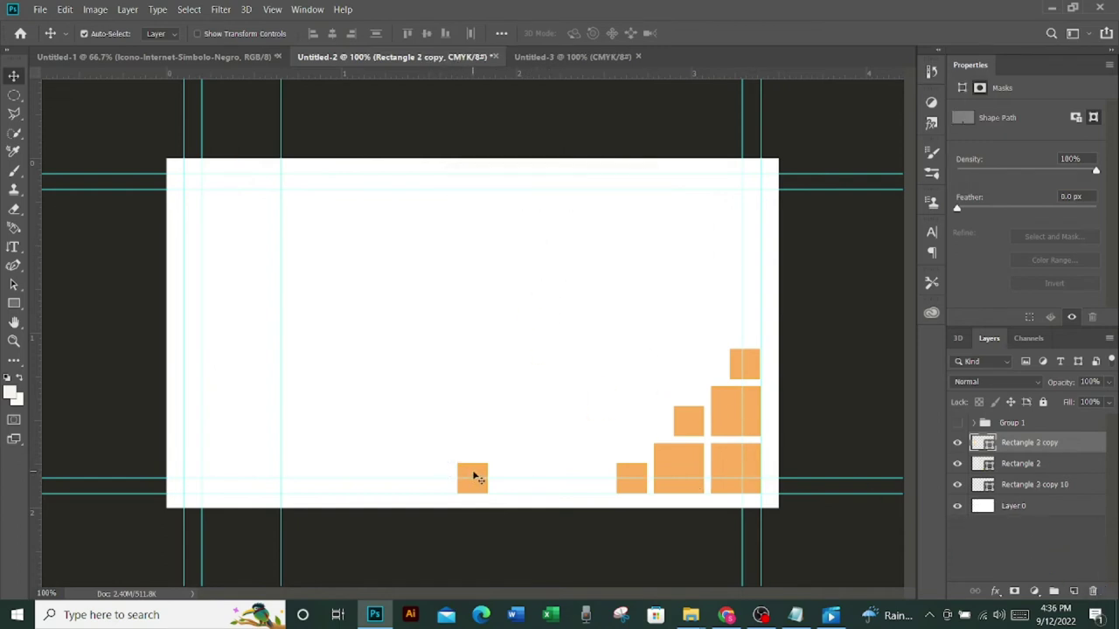
Try rotating and moving the Rectangle 2 copy square to the upper left, then delete that layer
{"action": "left_click", "coordinate": [956, 443]}
{"action": "left_click", "coordinate": [956, 443]}
{"action": "left_click_drag", "start_coordinate": [477, 476], "coordinate": [485, 368]}
{"action": "key", "text": "ctrl+t"}
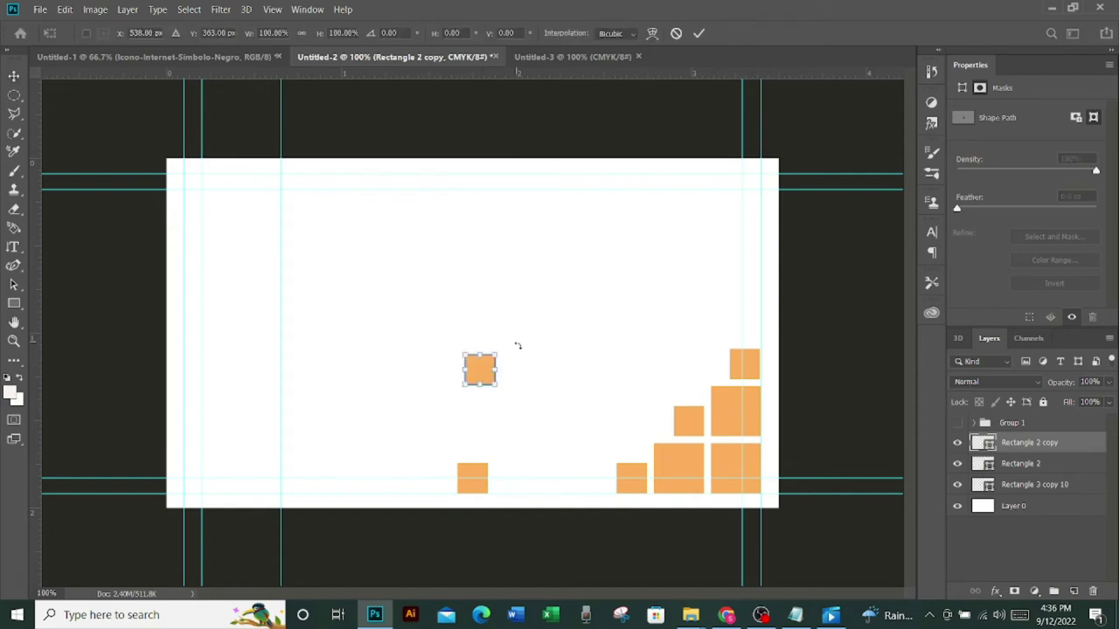
{"action": "mouse_move", "coordinate": [517, 346]}
{"action": "left_mouse_down"}
{"action": "mouse_move", "coordinate": [525, 373]}
{"action": "mouse_move", "coordinate": [519, 343]}
{"action": "left_mouse_up"}
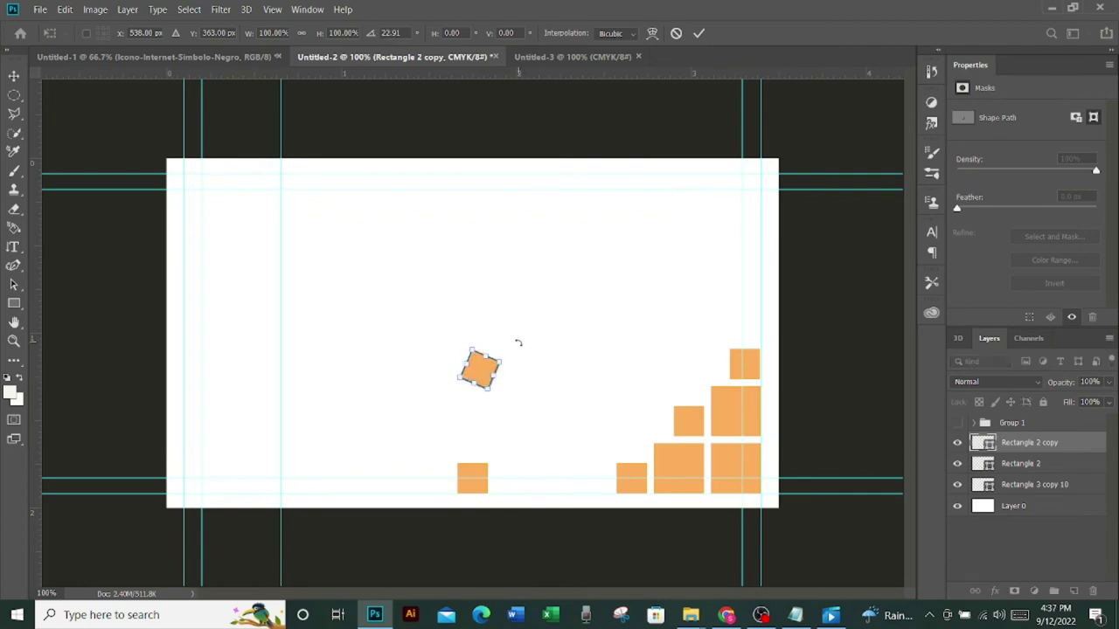
{"action": "left_click_drag", "start_coordinate": [518, 343], "coordinate": [515, 311]}
{"action": "mouse_move", "coordinate": [486, 370]}
{"action": "left_mouse_down"}
{"action": "mouse_move", "coordinate": [266, 310]}
{"action": "mouse_move", "coordinate": [280, 259]}
{"action": "mouse_move", "coordinate": [271, 301]}
{"action": "left_mouse_up"}
{"action": "left_click", "coordinate": [699, 33]}
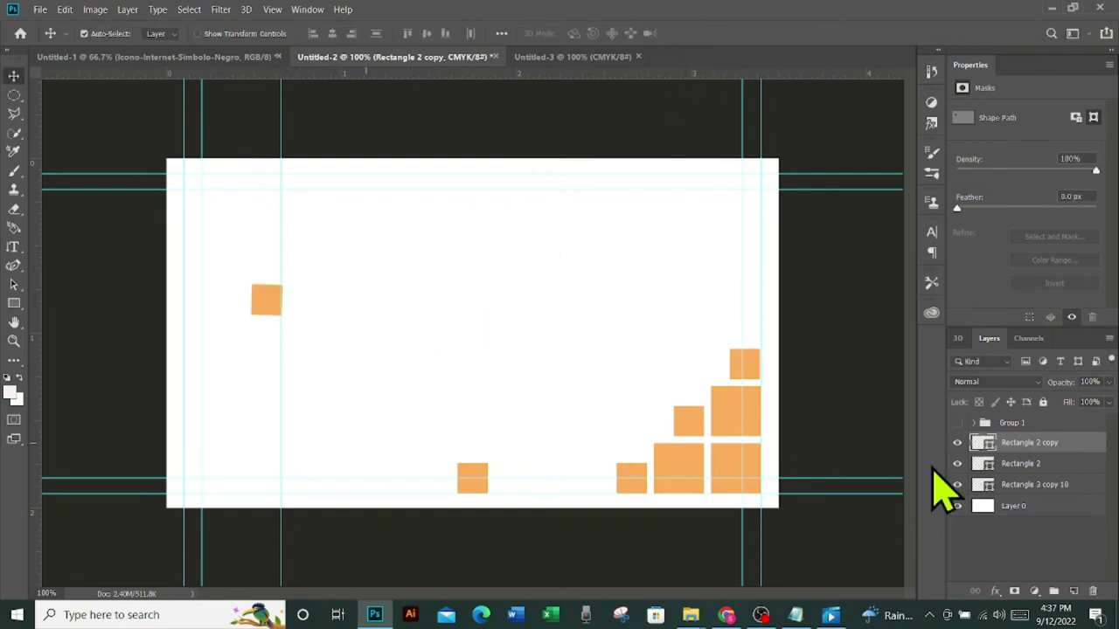
{"action": "left_click", "coordinate": [1091, 591]}
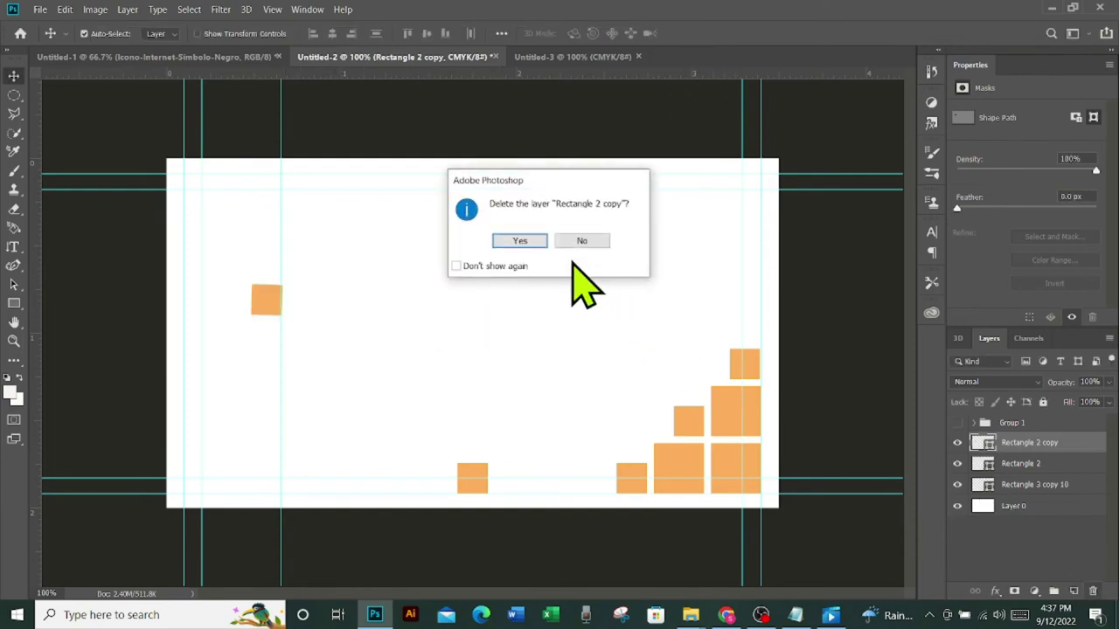
{"action": "left_click", "coordinate": [532, 241]}
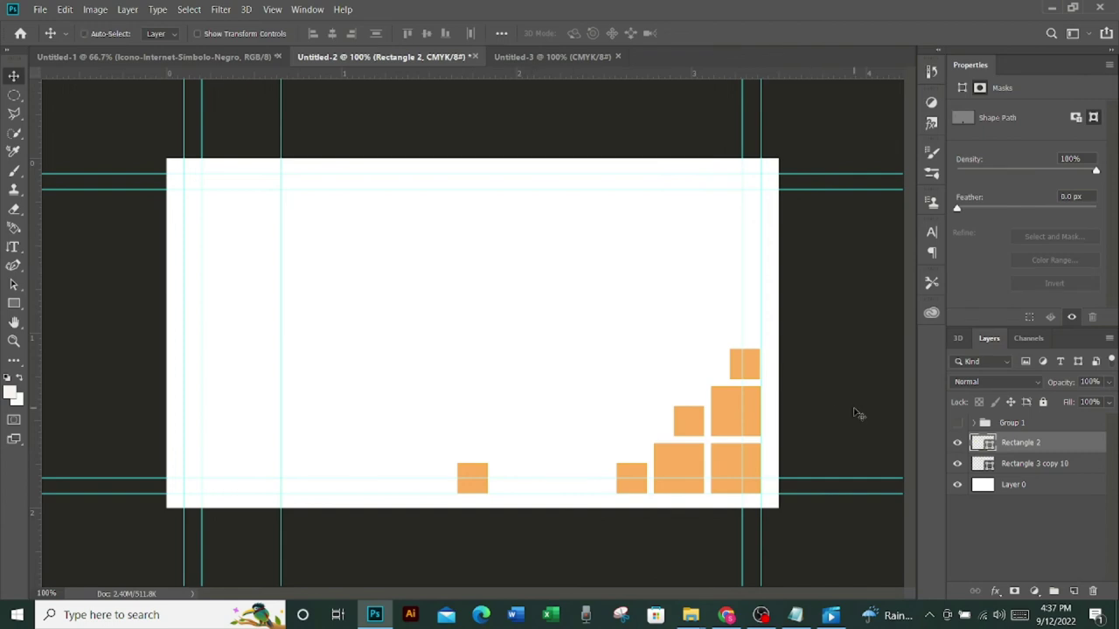
Arrange three orange square copies in a left-side column and paste the phone icon onto the top one
{"action": "key", "text": "ctrl+j"}
{"action": "key", "text": "ctrl+j"}
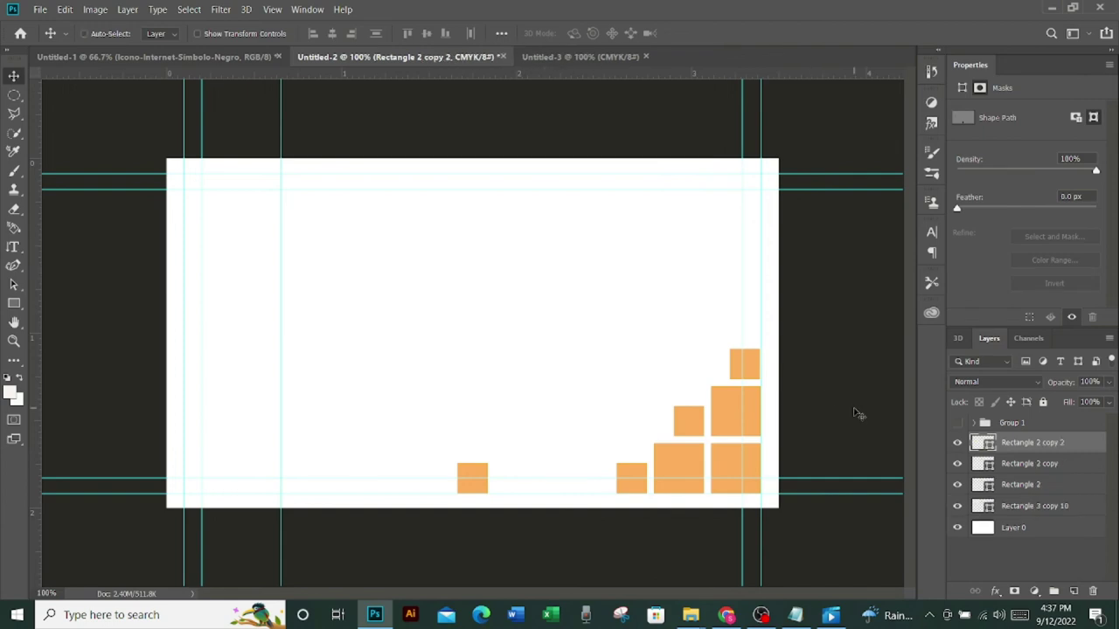
{"action": "key", "text": "ctrl+j"}
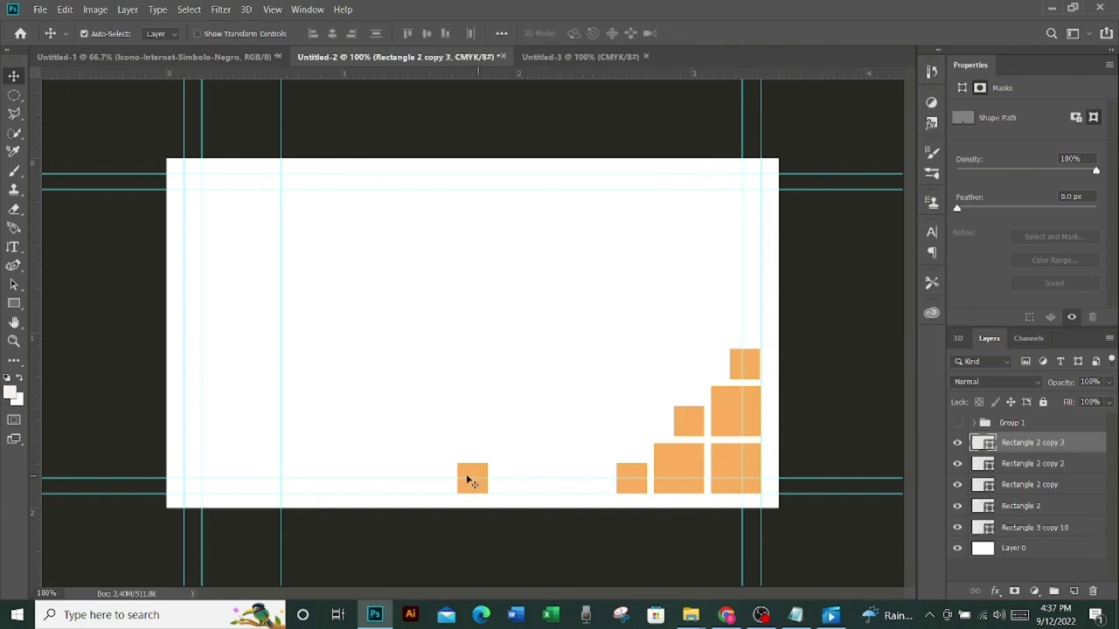
{"action": "mouse_move", "coordinate": [467, 477]}
{"action": "left_mouse_down"}
{"action": "mouse_move", "coordinate": [270, 278]}
{"action": "mouse_move", "coordinate": [259, 283]}
{"action": "left_mouse_up"}
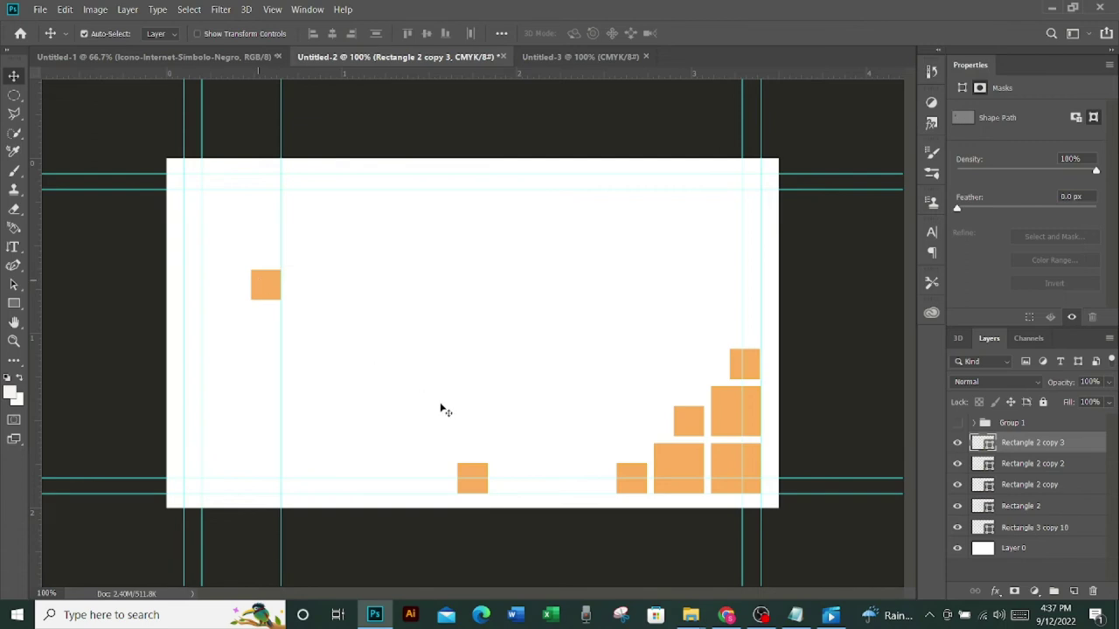
{"action": "mouse_move", "coordinate": [475, 476]}
{"action": "left_mouse_down"}
{"action": "mouse_move", "coordinate": [332, 437]}
{"action": "mouse_move", "coordinate": [272, 374]}
{"action": "mouse_move", "coordinate": [269, 345]}
{"action": "left_mouse_up"}
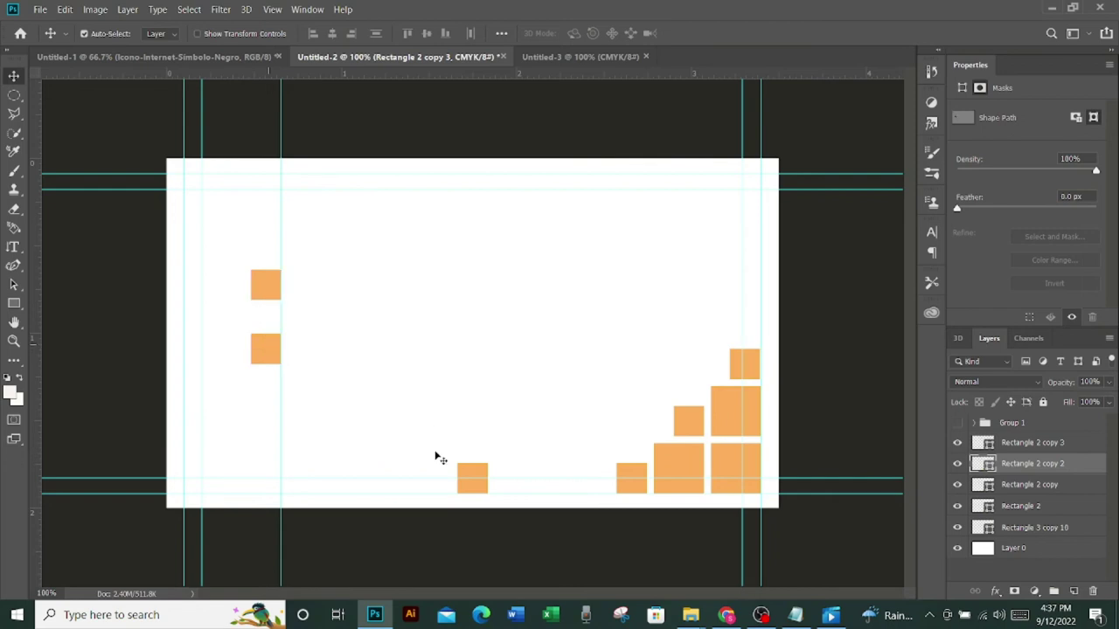
{"action": "left_click", "coordinate": [468, 478]}
{"action": "mouse_move", "coordinate": [471, 477]}
{"action": "left_mouse_down"}
{"action": "mouse_move", "coordinate": [338, 462]}
{"action": "mouse_move", "coordinate": [264, 432]}
{"action": "mouse_move", "coordinate": [248, 418]}
{"action": "mouse_move", "coordinate": [257, 412]}
{"action": "left_mouse_up"}
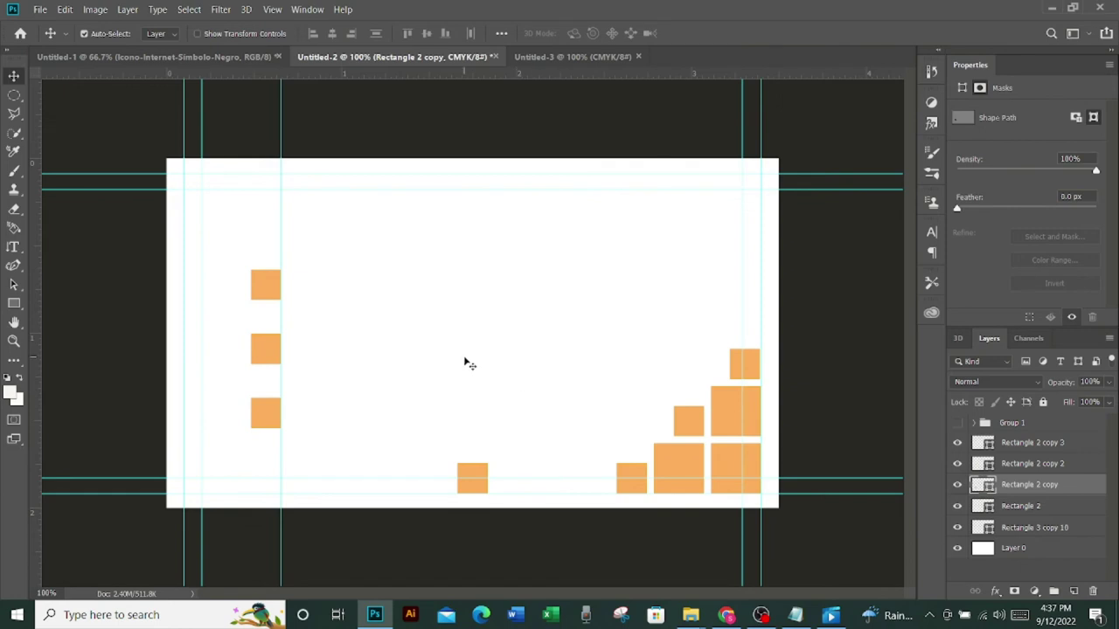
{"action": "key", "text": "ctrl+v"}
{"action": "left_click_drag", "start_coordinate": [324, 225], "coordinate": [267, 289]}
Bring Layer 1 to the top and set the globe icon onto the middle orange square
{"action": "key", "text": "Return"}
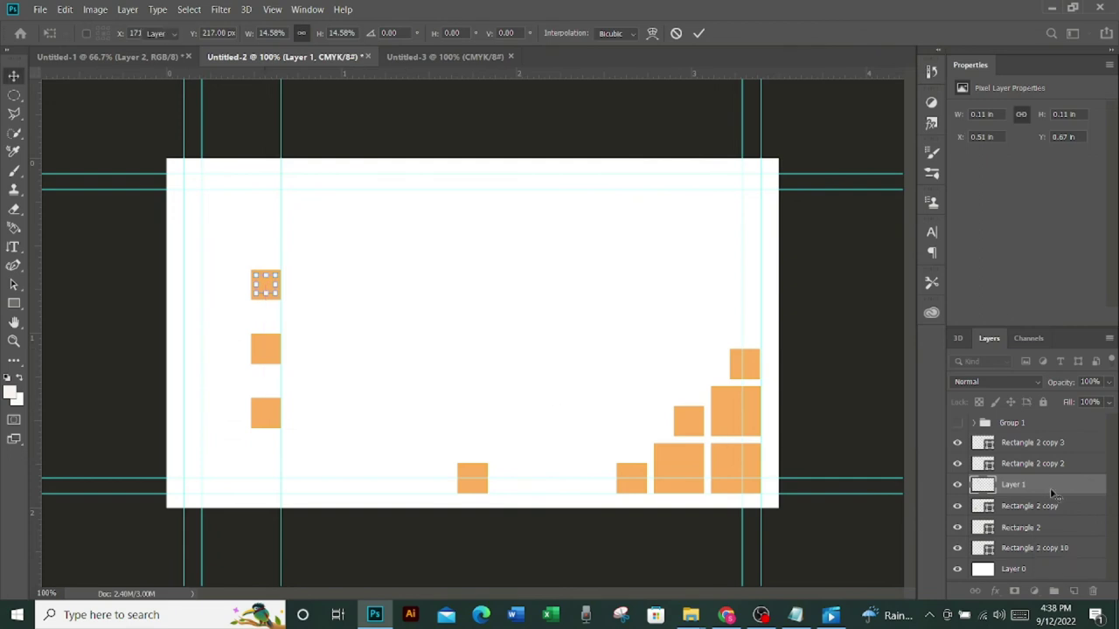
{"action": "left_click_drag", "start_coordinate": [1049, 485], "coordinate": [1048, 443]}
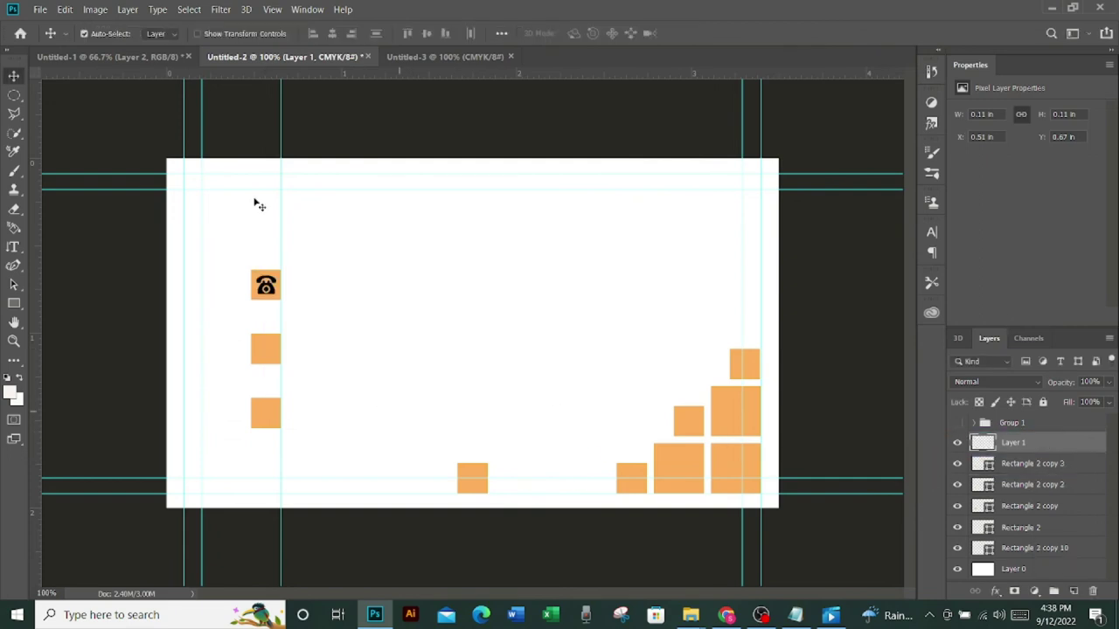
{"action": "mouse_move", "coordinate": [192, 74]}
{"action": "left_mouse_down"}
{"action": "mouse_move", "coordinate": [399, 245]}
{"action": "mouse_move", "coordinate": [266, 349]}
{"action": "left_mouse_up"}
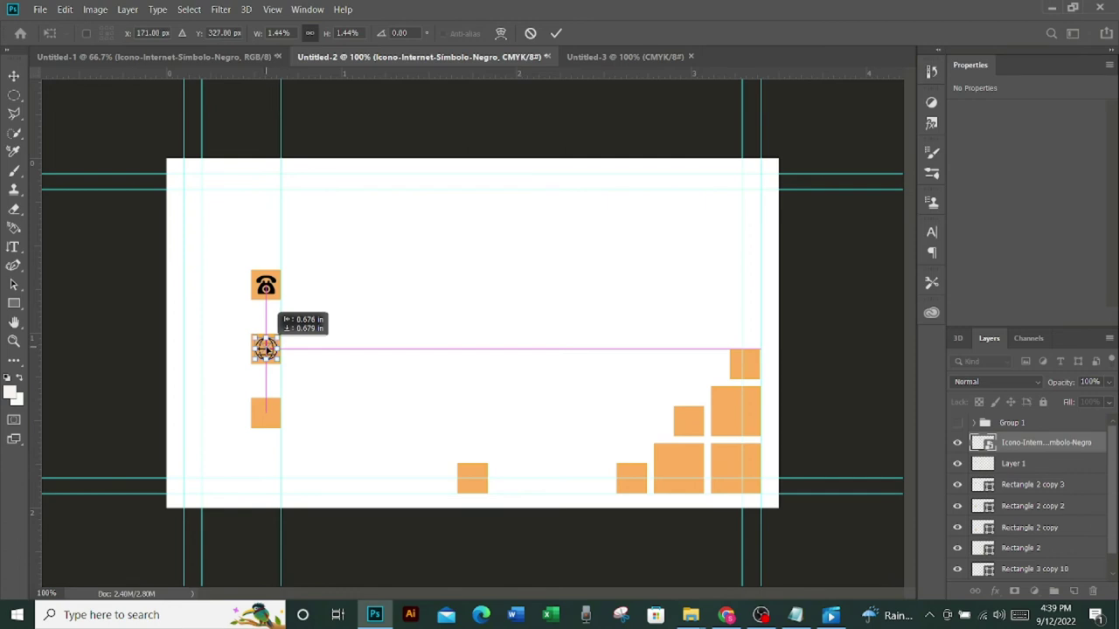
{"action": "key", "text": "Return"}
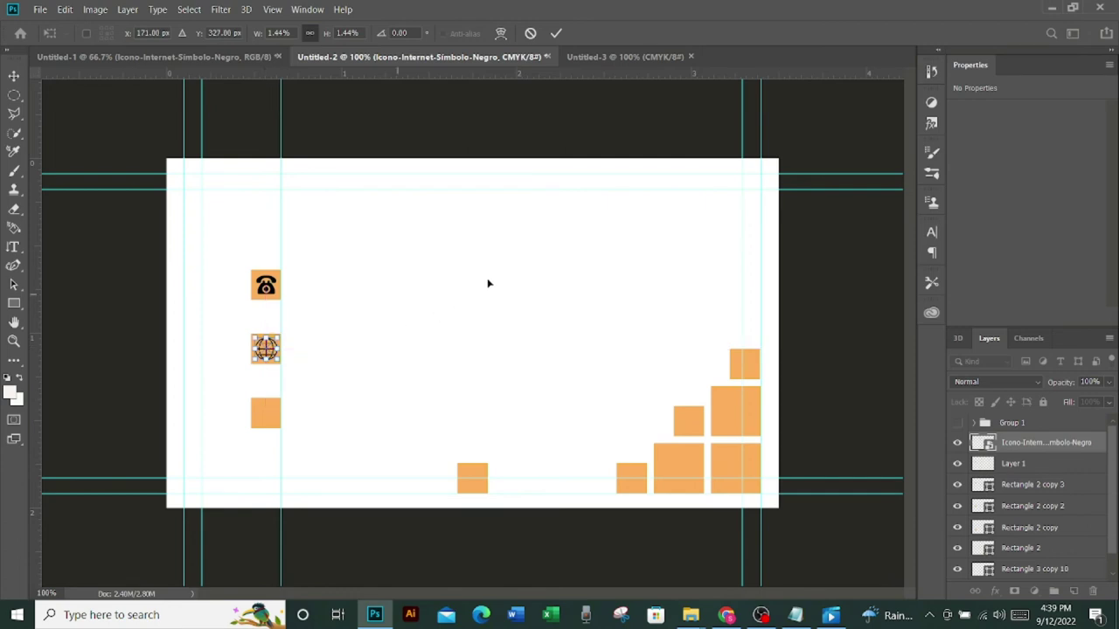
Paste the location-pin icon and shrink it to about 30 px inside the third square
{"action": "key", "text": "ctrl+v"}
{"action": "mouse_move", "coordinate": [450, 410]}
{"action": "left_mouse_down"}
{"action": "mouse_move", "coordinate": [343, 262]}
{"action": "mouse_move", "coordinate": [267, 411]}
{"action": "left_mouse_up"}
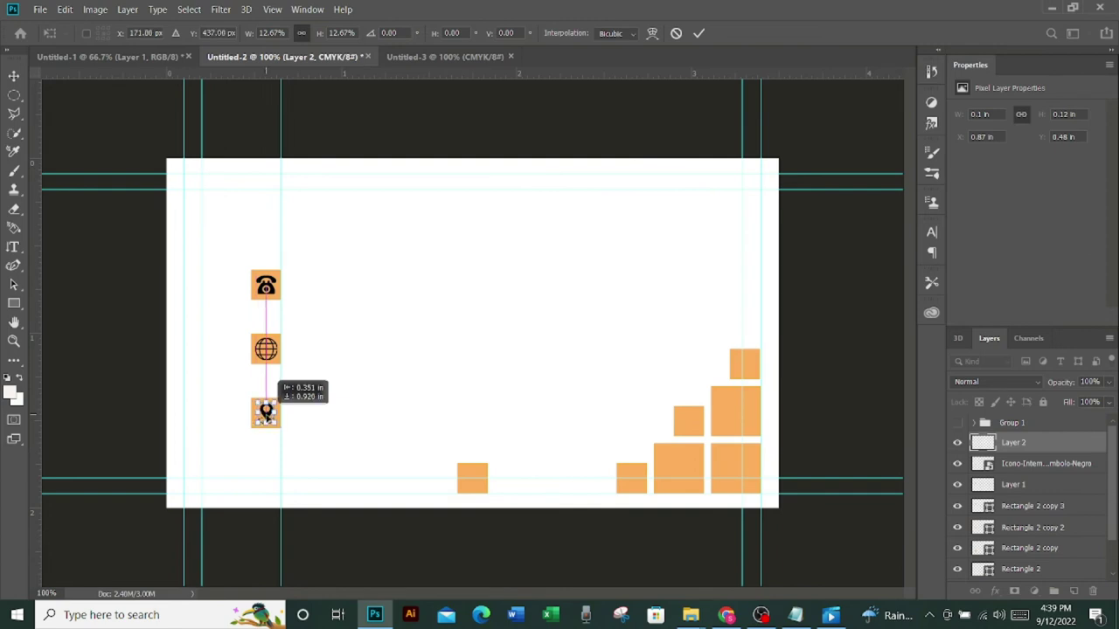
{"action": "left_click", "coordinate": [699, 33]}
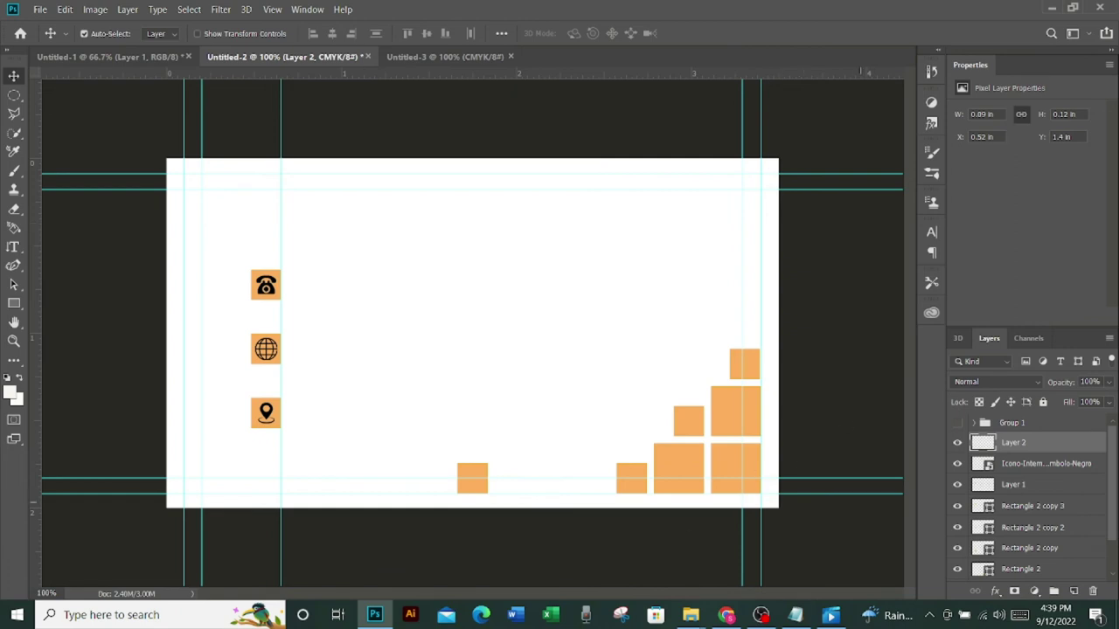
{"action": "mouse_move", "coordinate": [830, 616]}
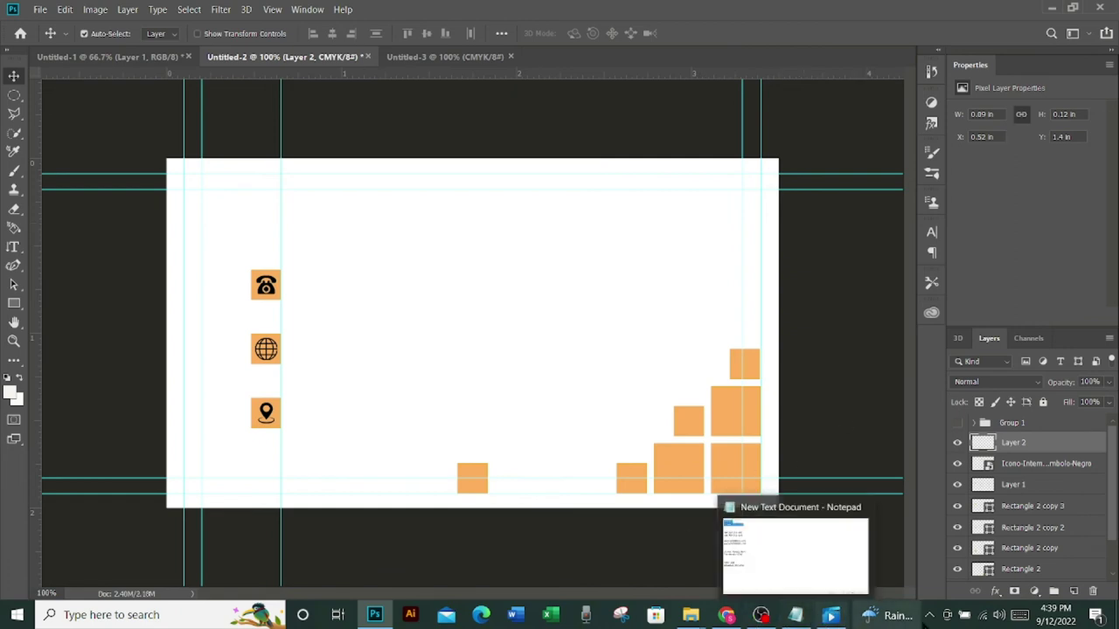
{"action": "left_click", "coordinate": [1074, 591]}
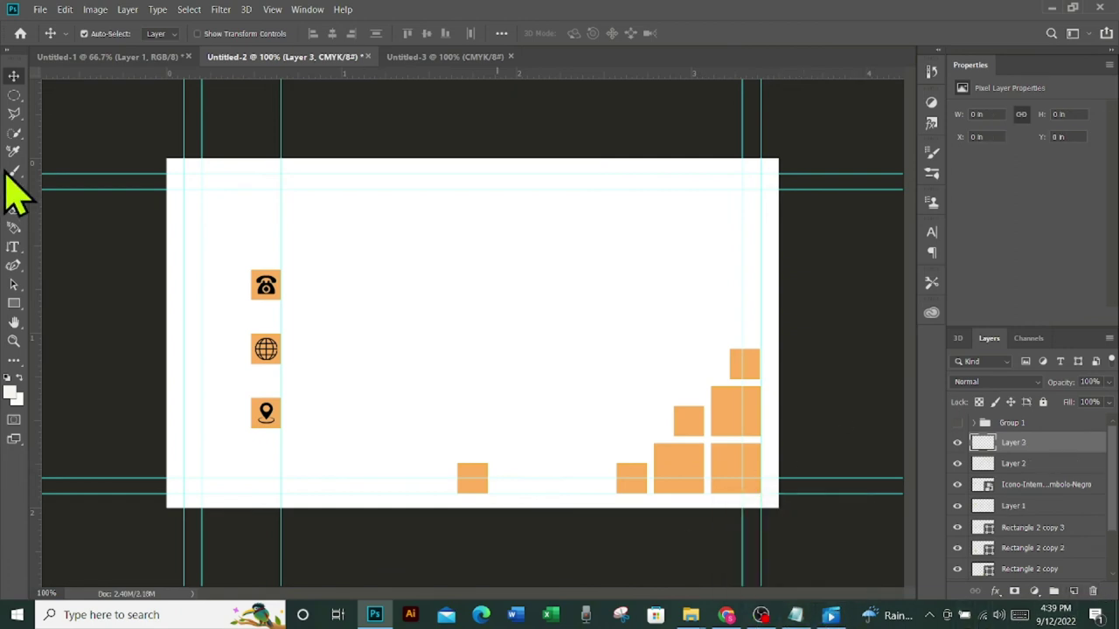
Paste the two phone numbers beside the phone icon, aligned to a vertical guide right of the icons
{"action": "left_click", "coordinate": [13, 248]}
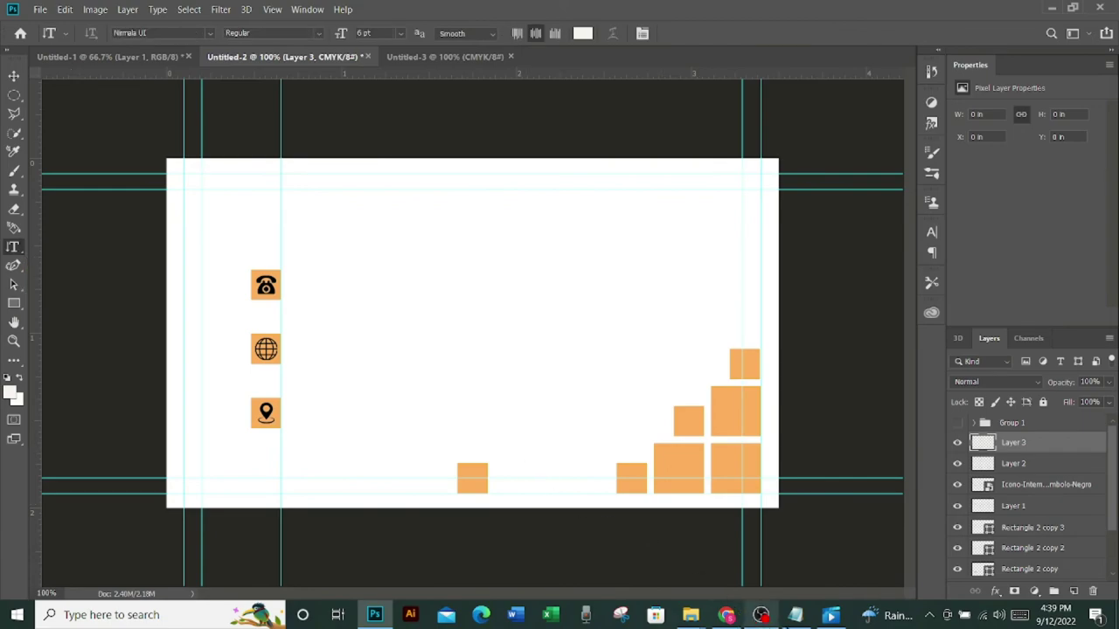
{"action": "left_click", "coordinate": [794, 614]}
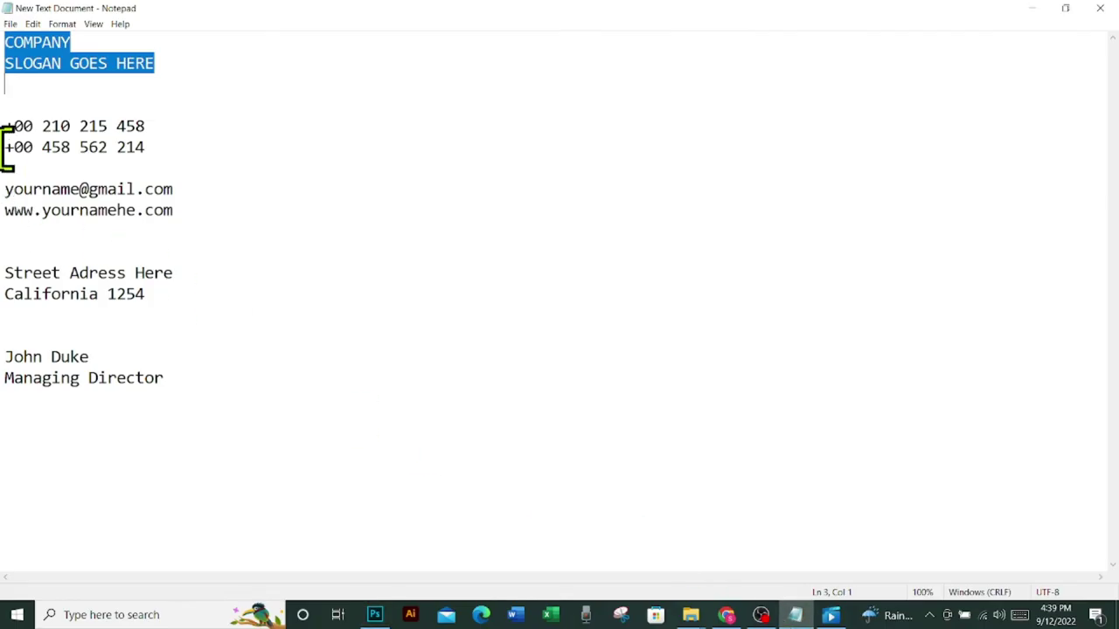
{"action": "left_click_drag", "start_coordinate": [6, 125], "coordinate": [157, 156]}
{"action": "right_click", "coordinate": [136, 136]}
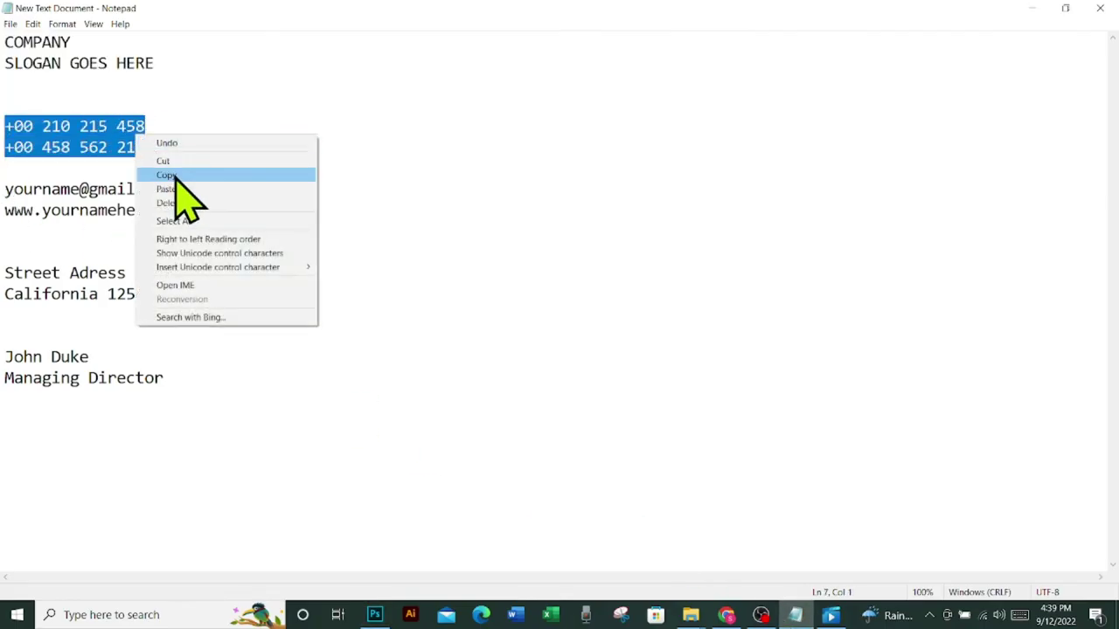
{"action": "left_click", "coordinate": [176, 174]}
{"action": "left_click", "coordinate": [375, 614]}
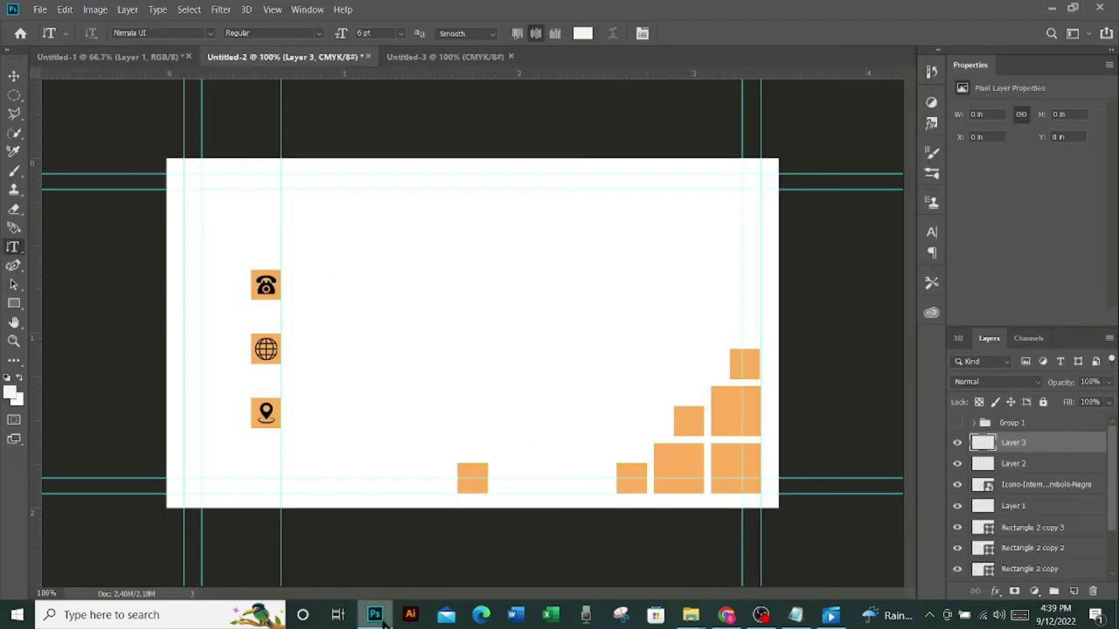
{"action": "left_click", "coordinate": [325, 293]}
{"action": "key", "text": "ctrl+v"}
{"action": "left_click", "coordinate": [13, 75]}
{"action": "left_click_drag", "start_coordinate": [35, 309], "coordinate": [292, 319]}
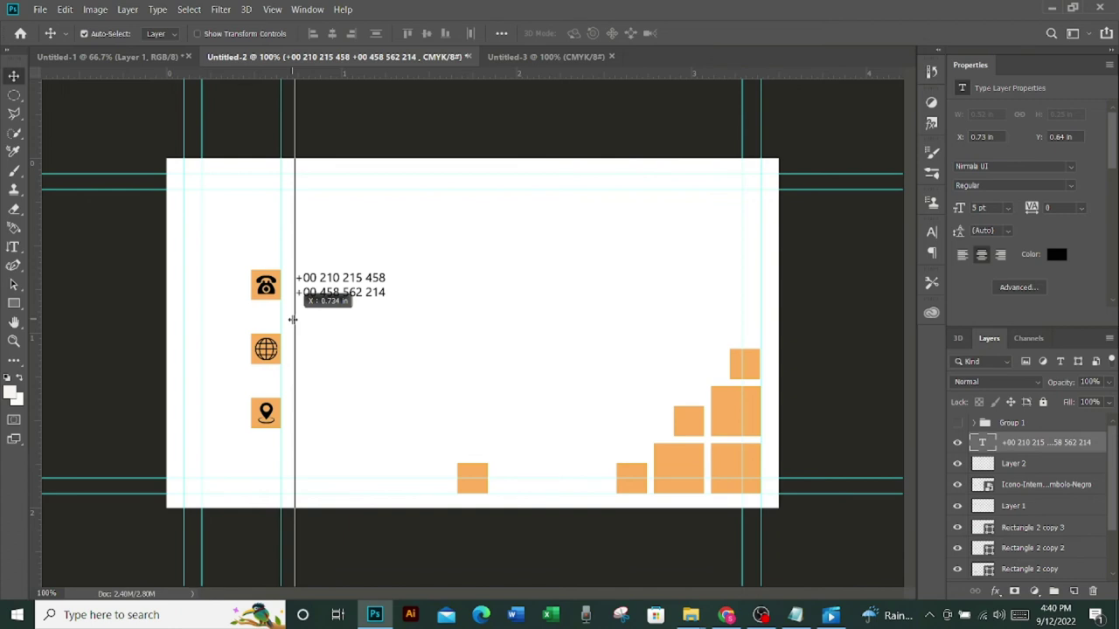
{"action": "left_click_drag", "start_coordinate": [293, 319], "coordinate": [295, 320]}
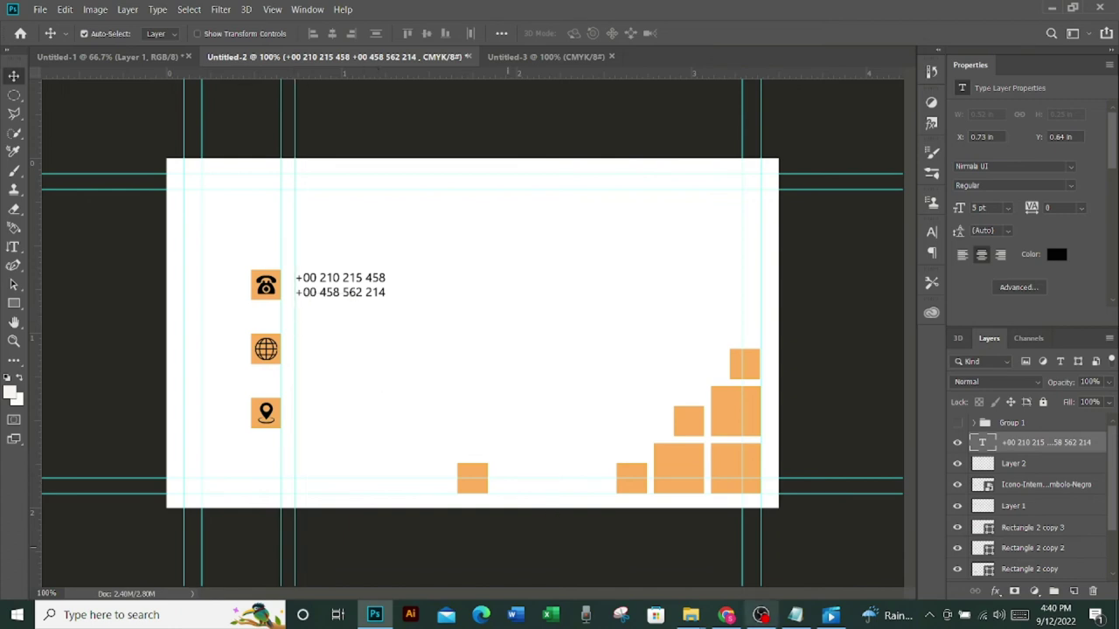
Copy the e-mail and website lines from the notes and paste them into the card
{"action": "left_click", "coordinate": [795, 614]}
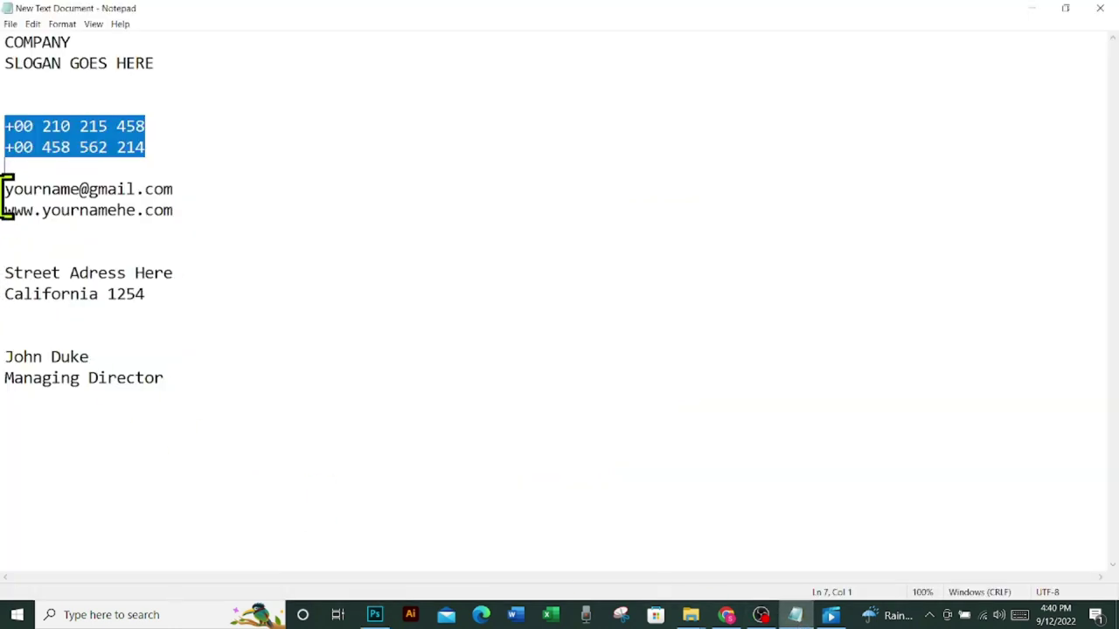
{"action": "left_click_drag", "start_coordinate": [4, 187], "coordinate": [140, 208]}
{"action": "right_click", "coordinate": [138, 208]}
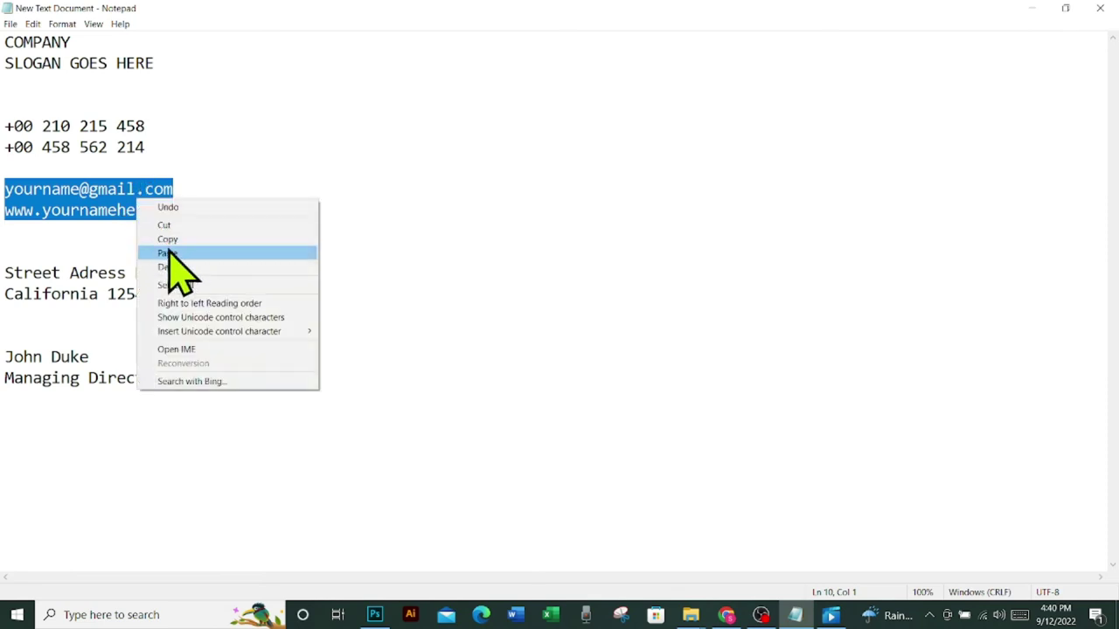
{"action": "left_click", "coordinate": [168, 239]}
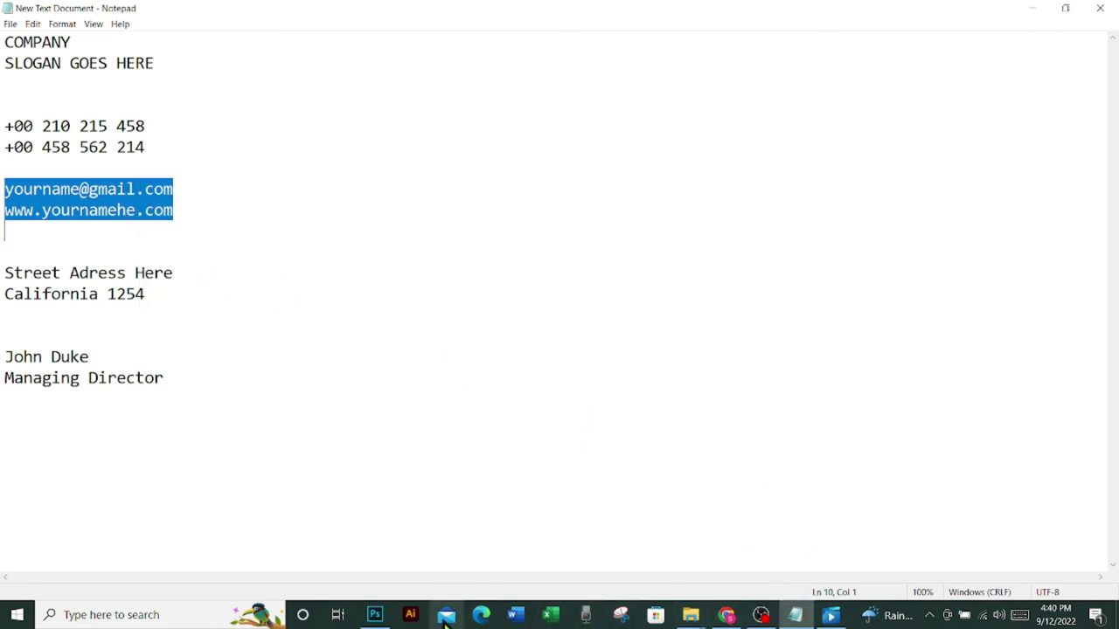
{"action": "left_click", "coordinate": [374, 614]}
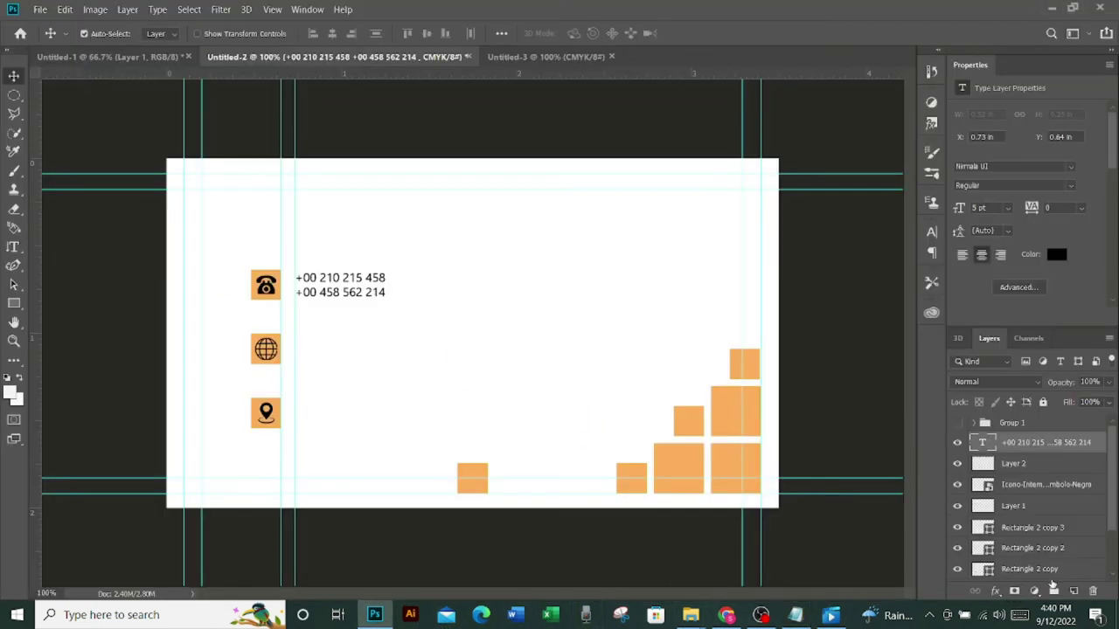
{"action": "key", "text": "ctrl+v"}
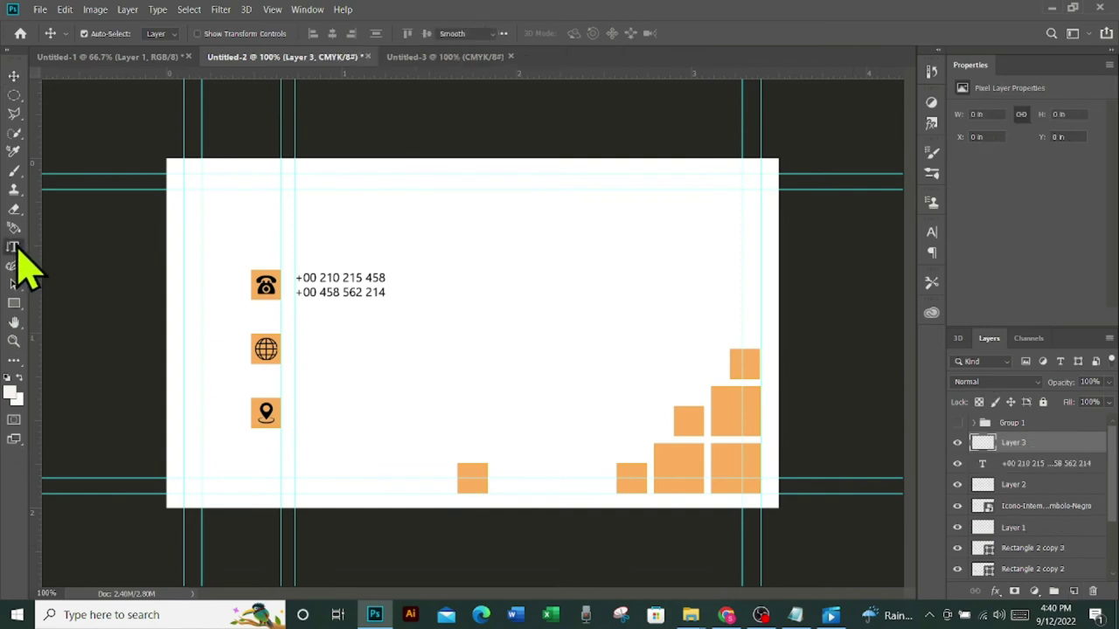
Position the e-mail and website text beside the globe icon, adding a new empty layer
{"action": "left_click_drag", "start_coordinate": [307, 347], "coordinate": [356, 343]}
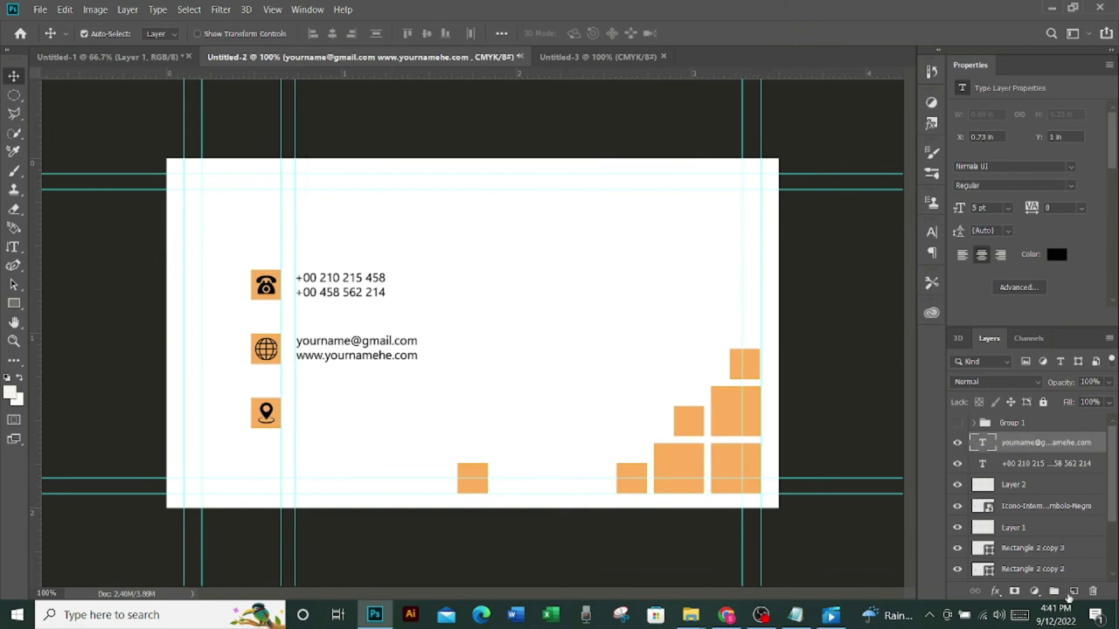
{"action": "left_click", "coordinate": [1072, 593]}
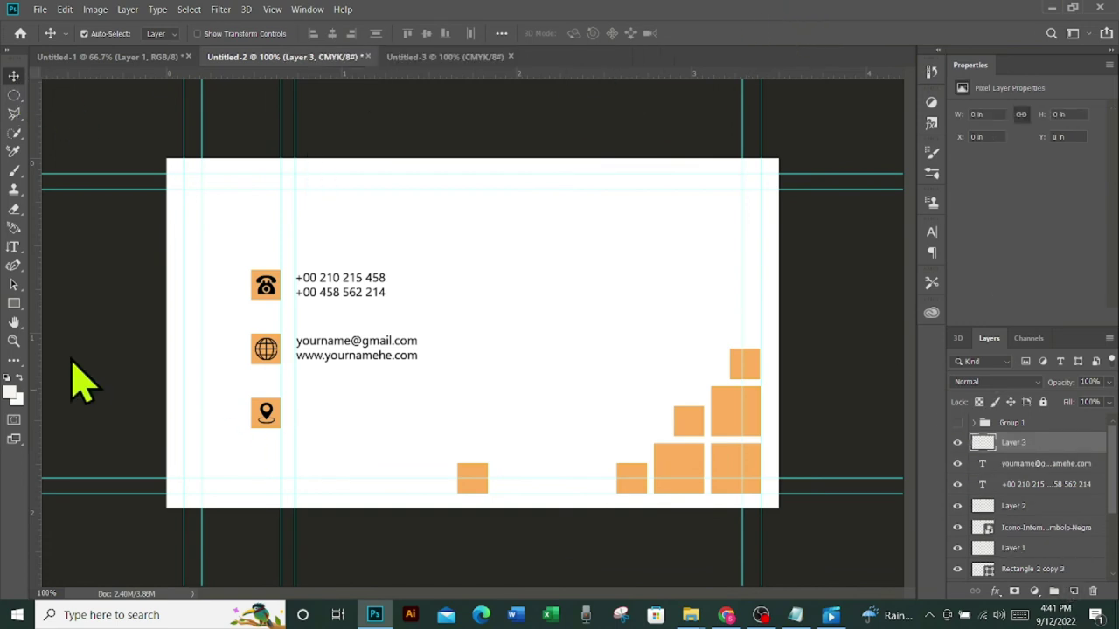
{"action": "left_click", "coordinate": [13, 248]}
Copy the two address lines from the Notepad notes
{"action": "left_click", "coordinate": [796, 614]}
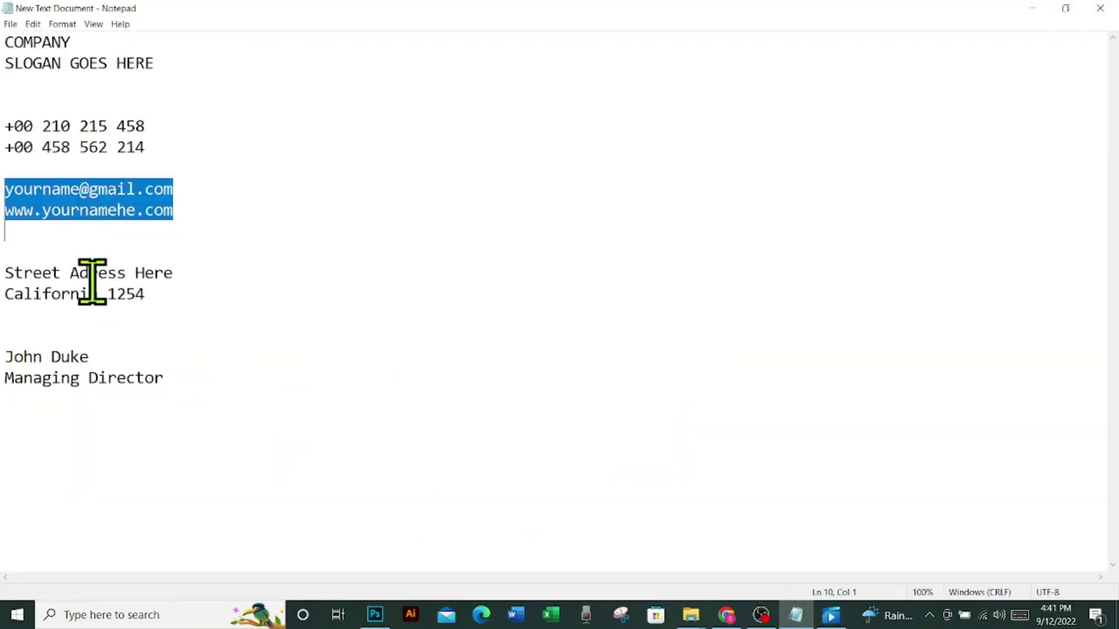
{"action": "mouse_move", "coordinate": [5, 273]}
{"action": "left_mouse_down"}
{"action": "mouse_move", "coordinate": [220, 279]}
{"action": "mouse_move", "coordinate": [134, 288]}
{"action": "left_mouse_up"}
{"action": "right_click", "coordinate": [133, 287]}
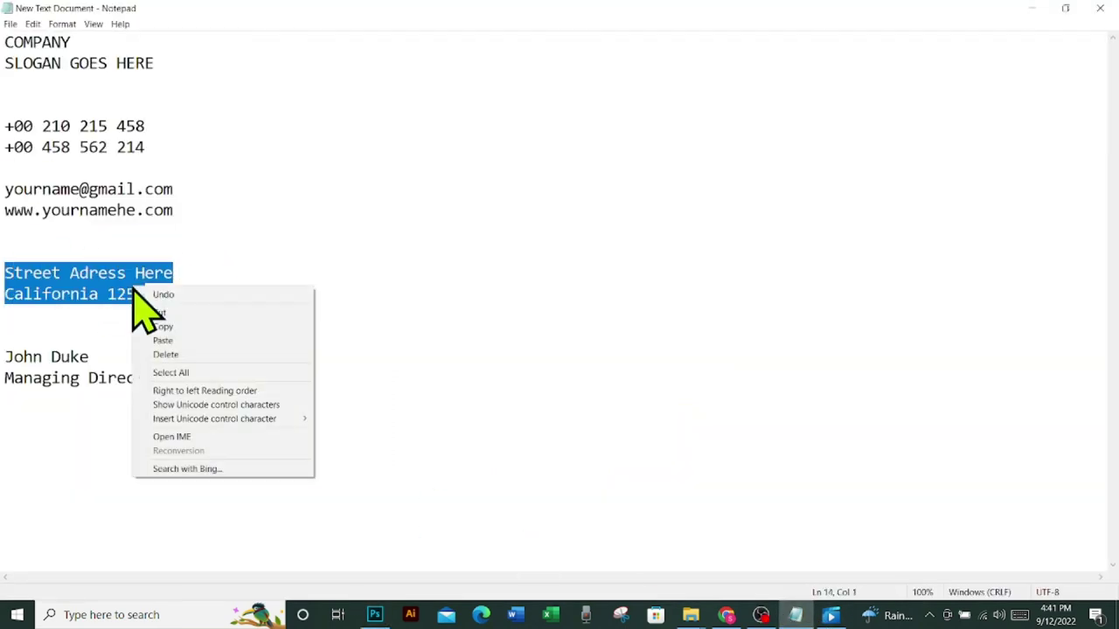
{"action": "left_click", "coordinate": [172, 328]}
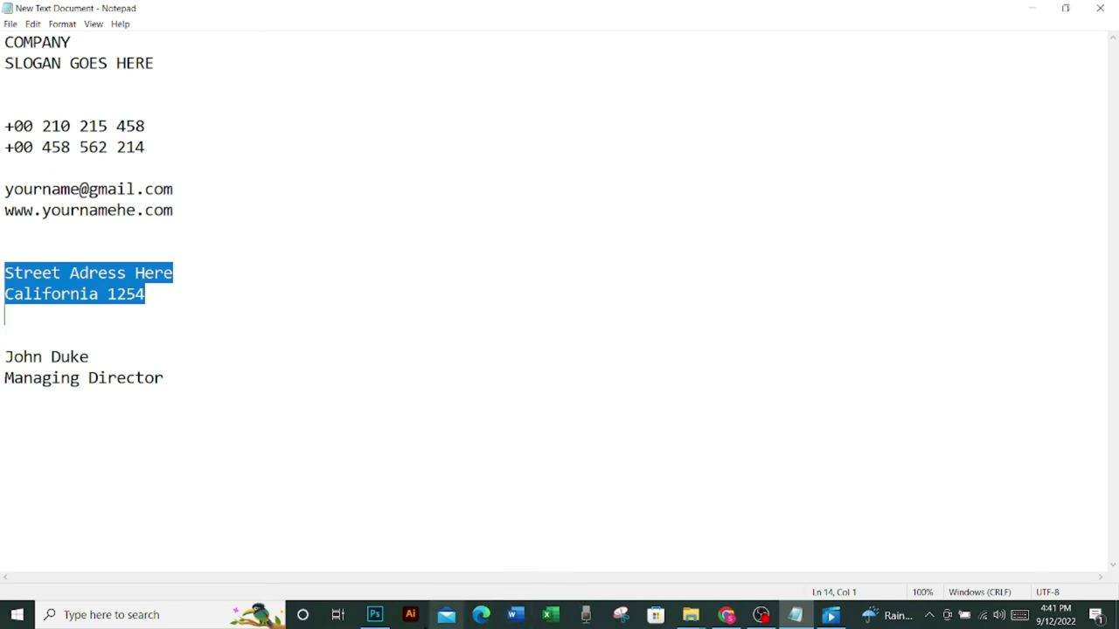
Paste the two address lines beside the location-pin icon and place the QR code above the phone icon
{"action": "left_click", "coordinate": [374, 614]}
{"action": "left_click", "coordinate": [308, 411]}
{"action": "key", "text": "ctrl+v"}
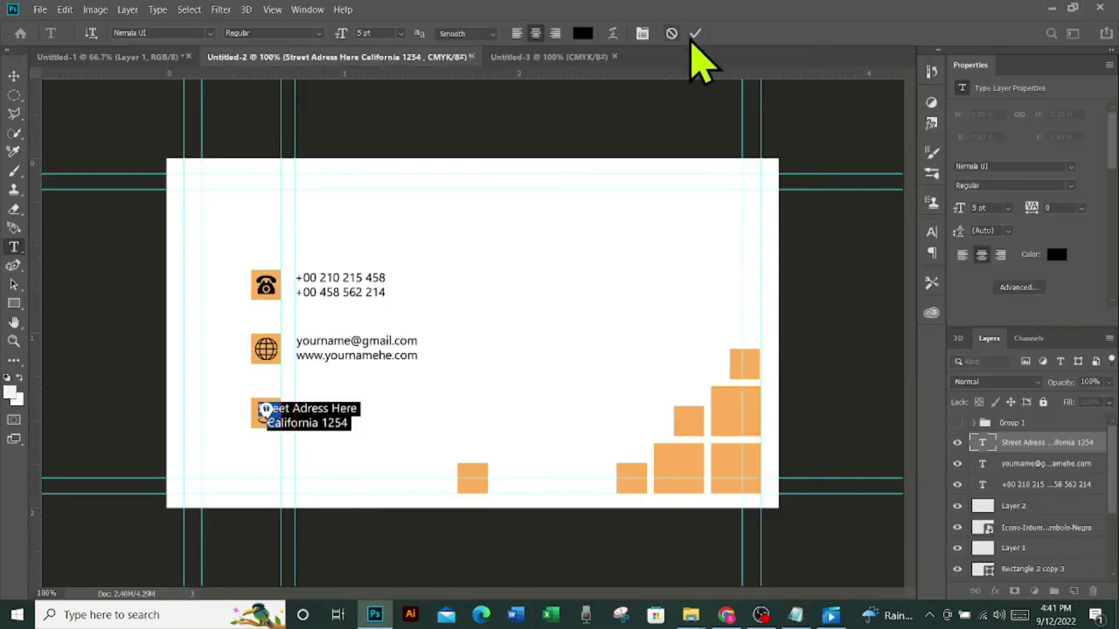
{"action": "left_click", "coordinate": [704, 34]}
{"action": "key", "text": "v"}
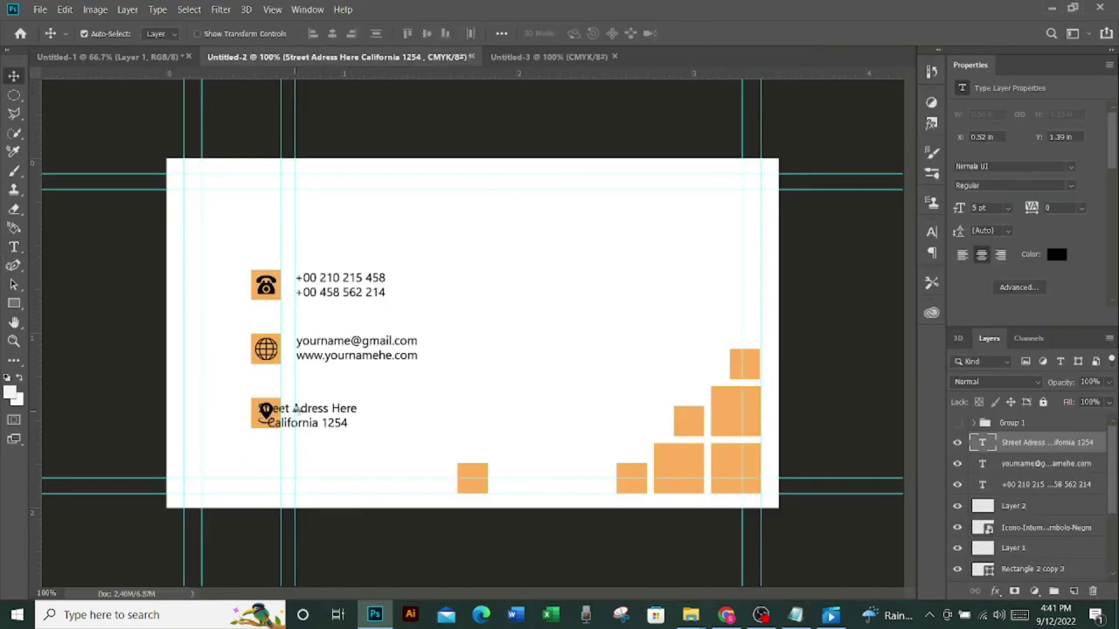
{"action": "left_click_drag", "start_coordinate": [319, 414], "coordinate": [354, 412]}
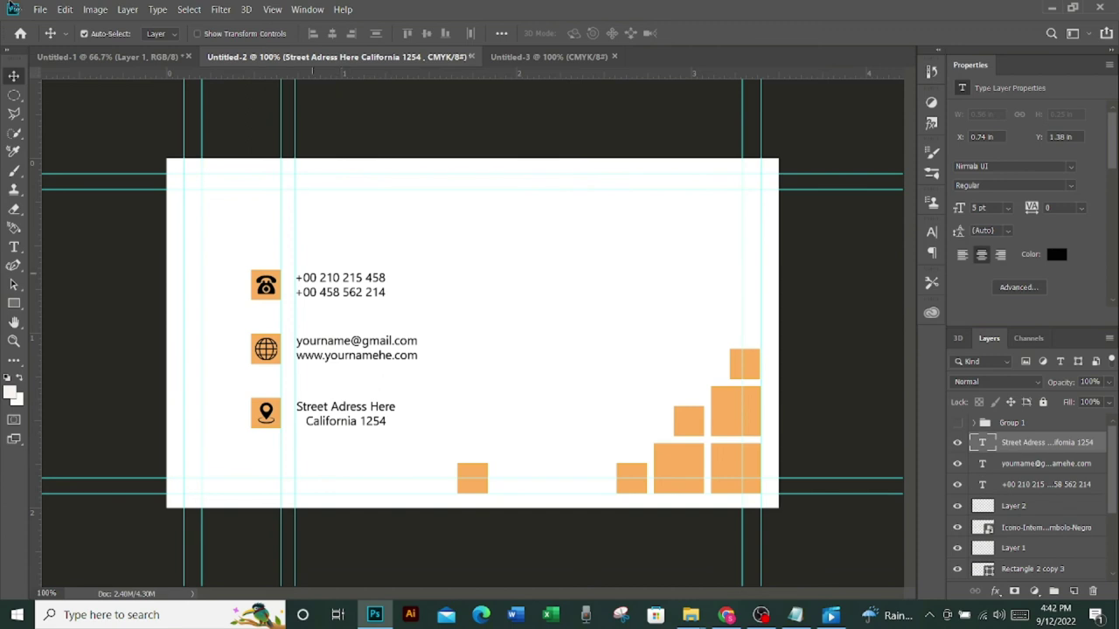
{"action": "left_click_drag", "start_coordinate": [301, 224], "coordinate": [299, 231]}
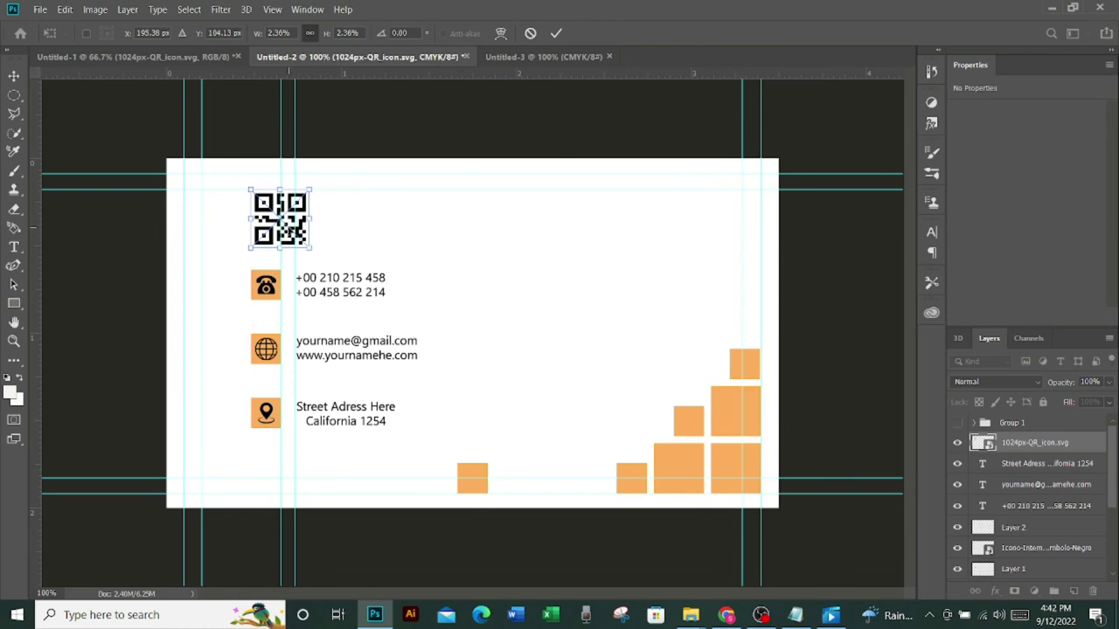
Frame the QR code with a 4.68 px orange square outline, then begin a top-right text box
{"action": "left_click", "coordinate": [555, 32]}
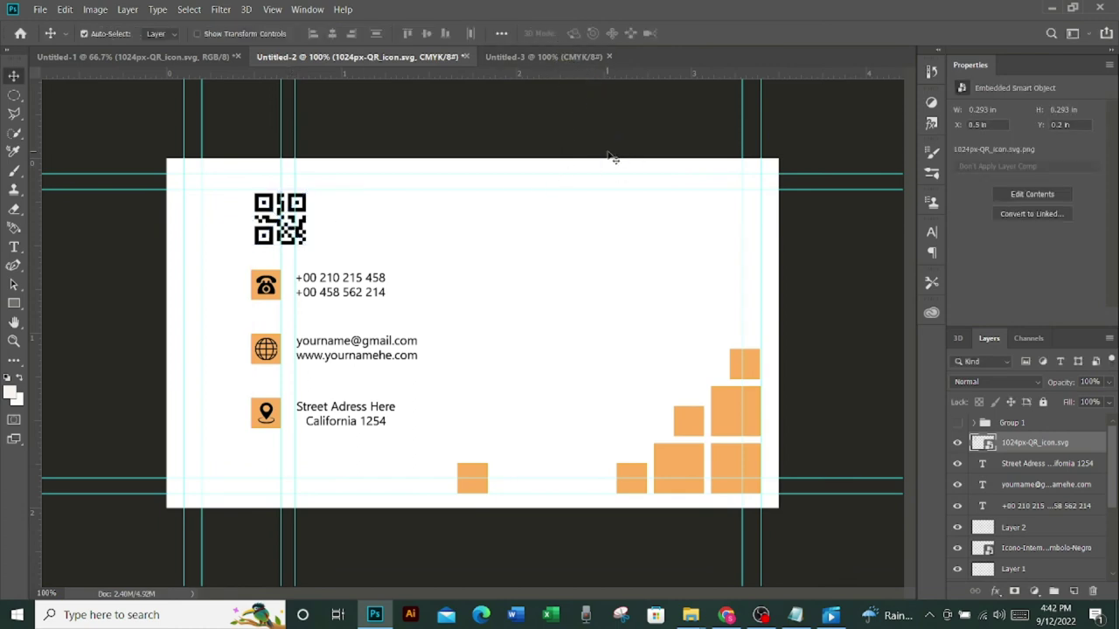
{"action": "left_click", "coordinate": [15, 306]}
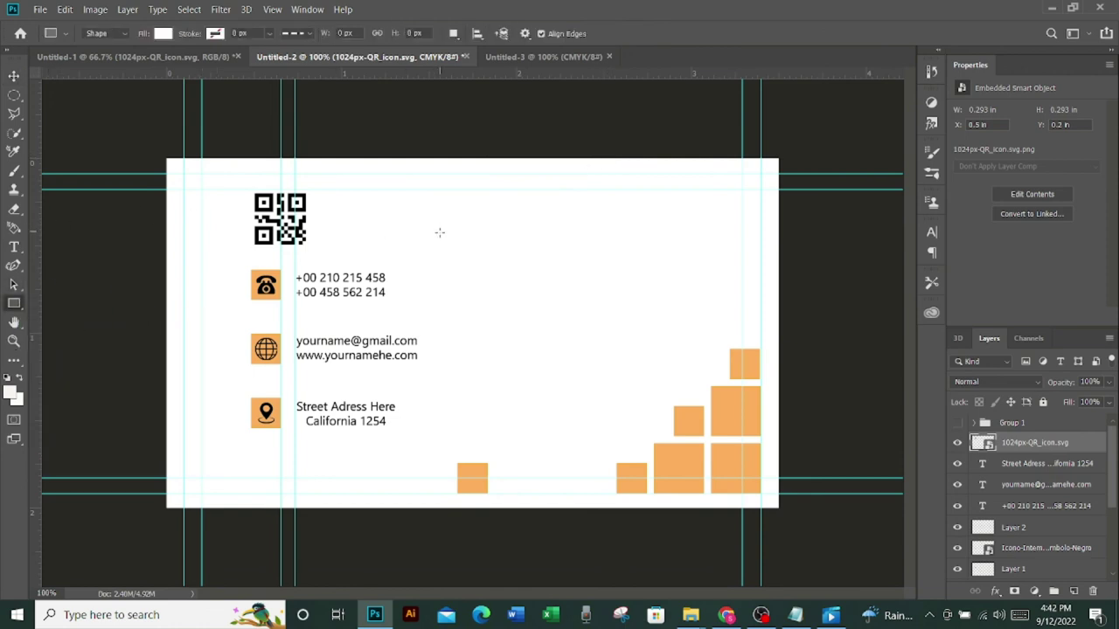
{"action": "left_click", "coordinate": [1073, 592]}
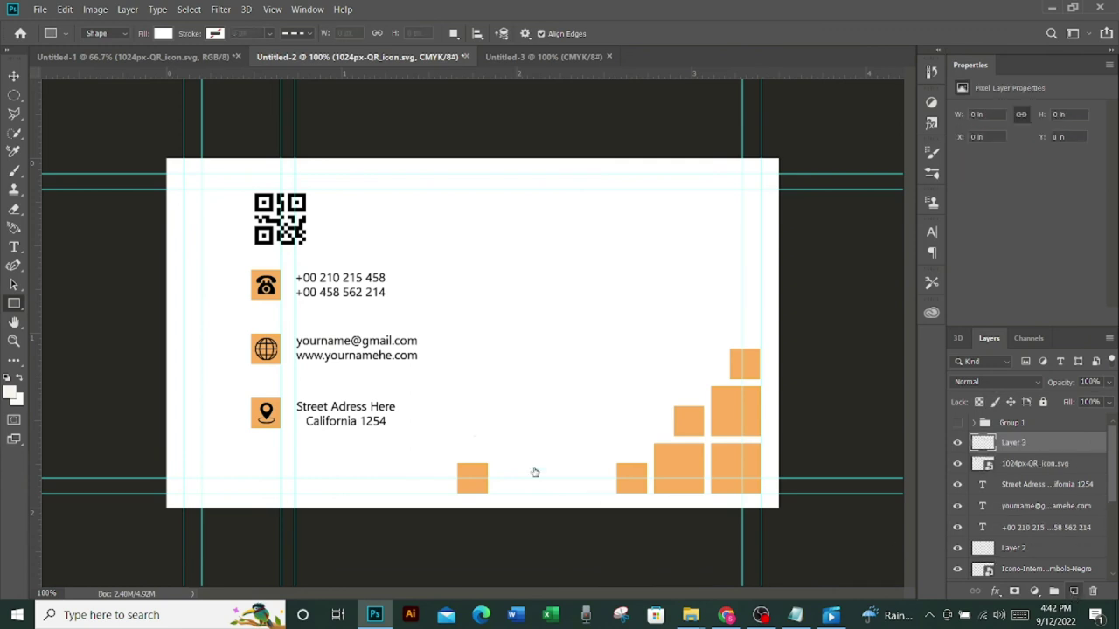
{"action": "left_click_drag", "start_coordinate": [483, 309], "coordinate": [519, 360]}
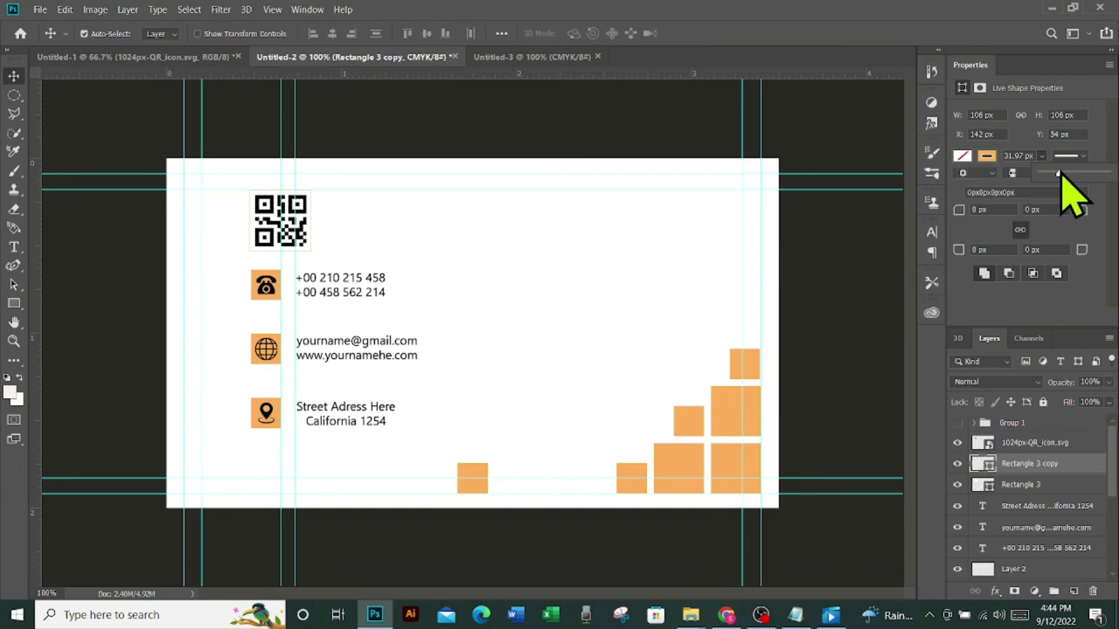
{"action": "left_click_drag", "start_coordinate": [1053, 173], "coordinate": [1046, 173]}
{"action": "left_click_drag", "start_coordinate": [1047, 172], "coordinate": [1052, 174]}
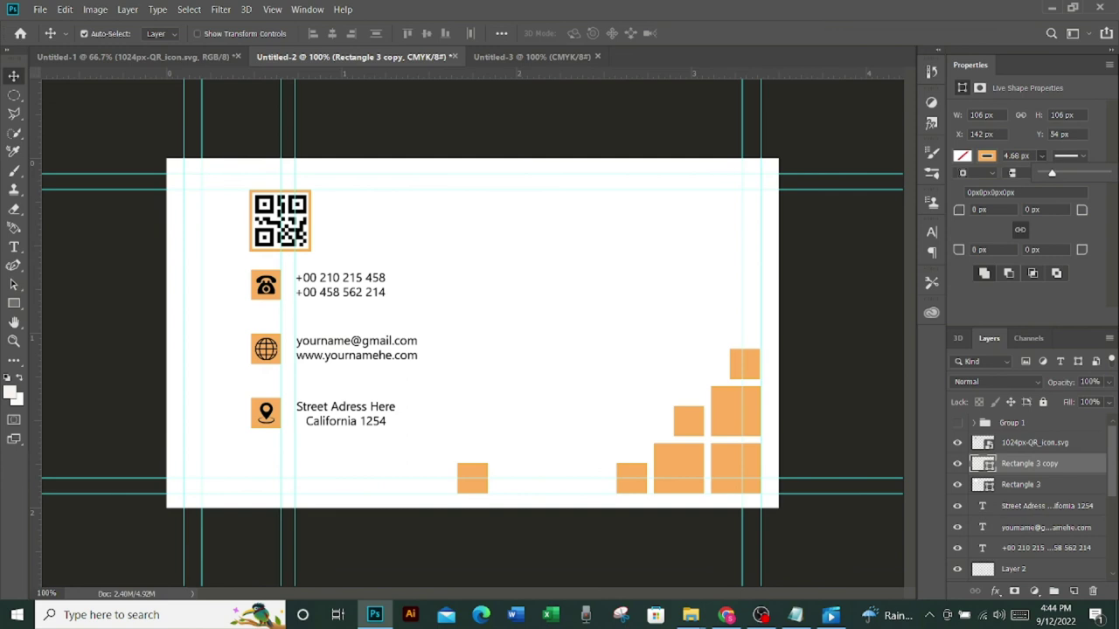
{"action": "key", "text": "t"}
{"action": "left_click", "coordinate": [711, 229]}
Paste the name and title text in near-black, with 'John' set to Regular weight
{"action": "key", "text": "ctrl+v"}
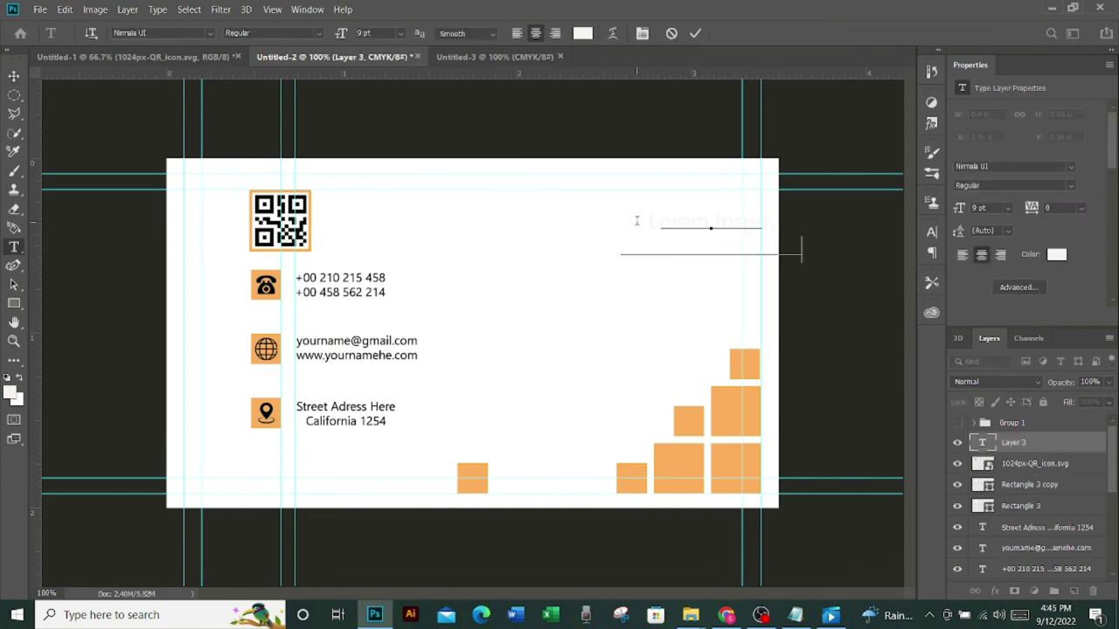
{"action": "key", "text": "ctrl+a"}
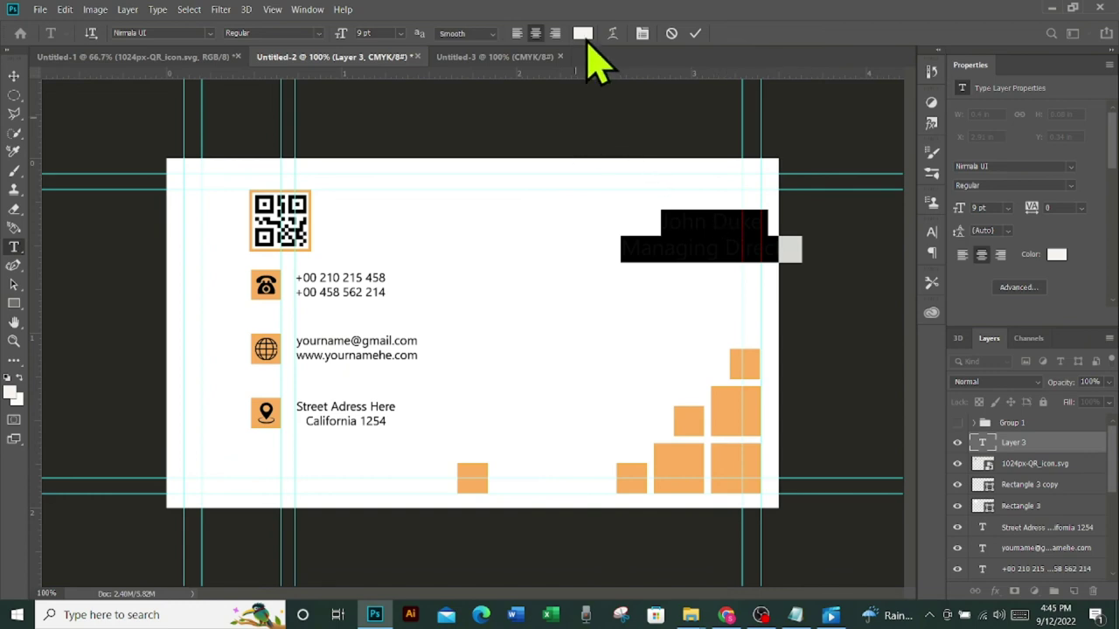
{"action": "left_click", "coordinate": [582, 33]}
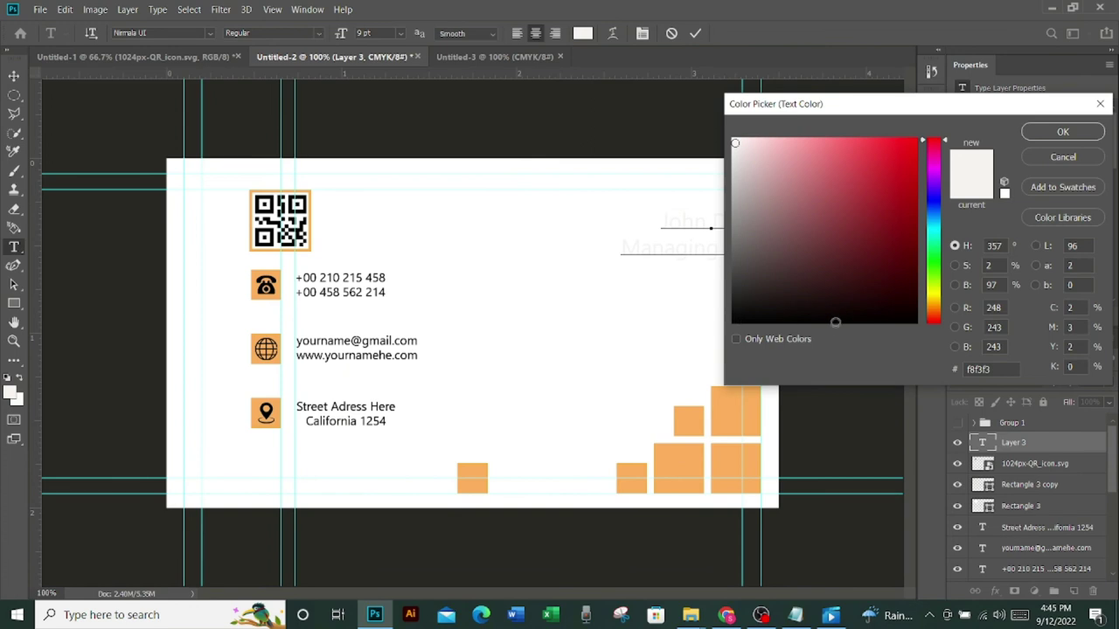
{"action": "left_click", "coordinate": [737, 322]}
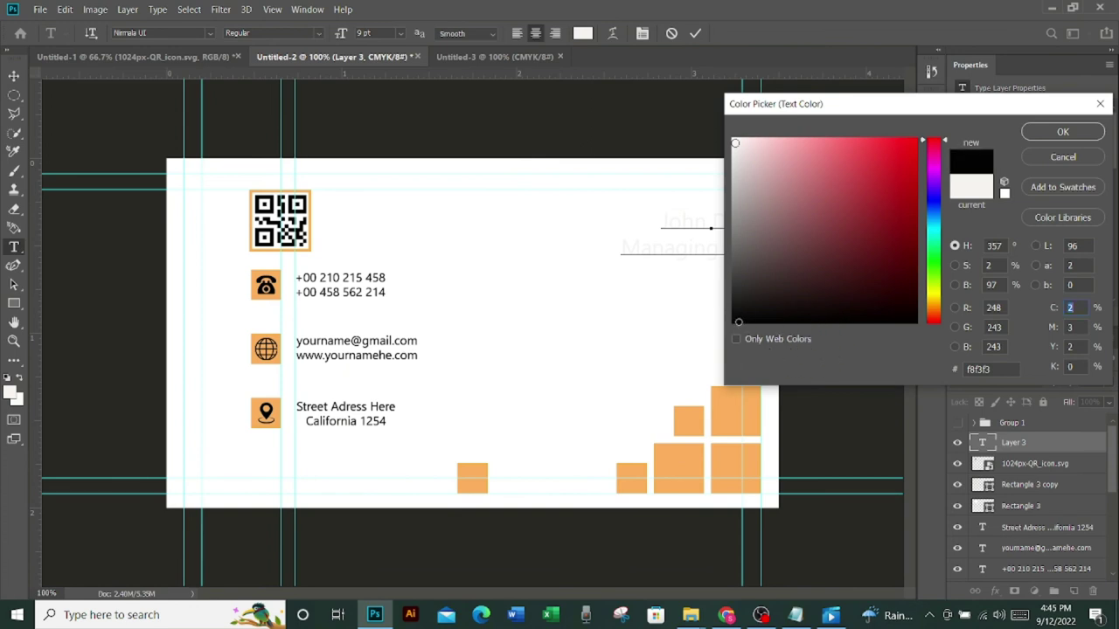
{"action": "left_click", "coordinate": [1061, 131]}
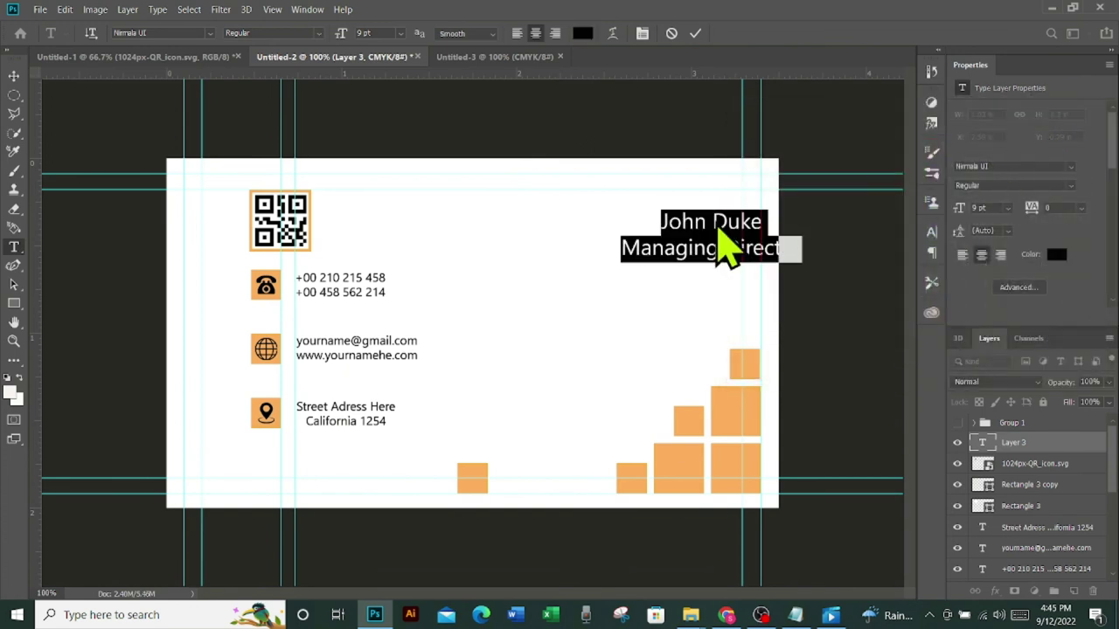
{"action": "left_click", "coordinate": [318, 33]}
{"action": "left_click", "coordinate": [301, 56]}
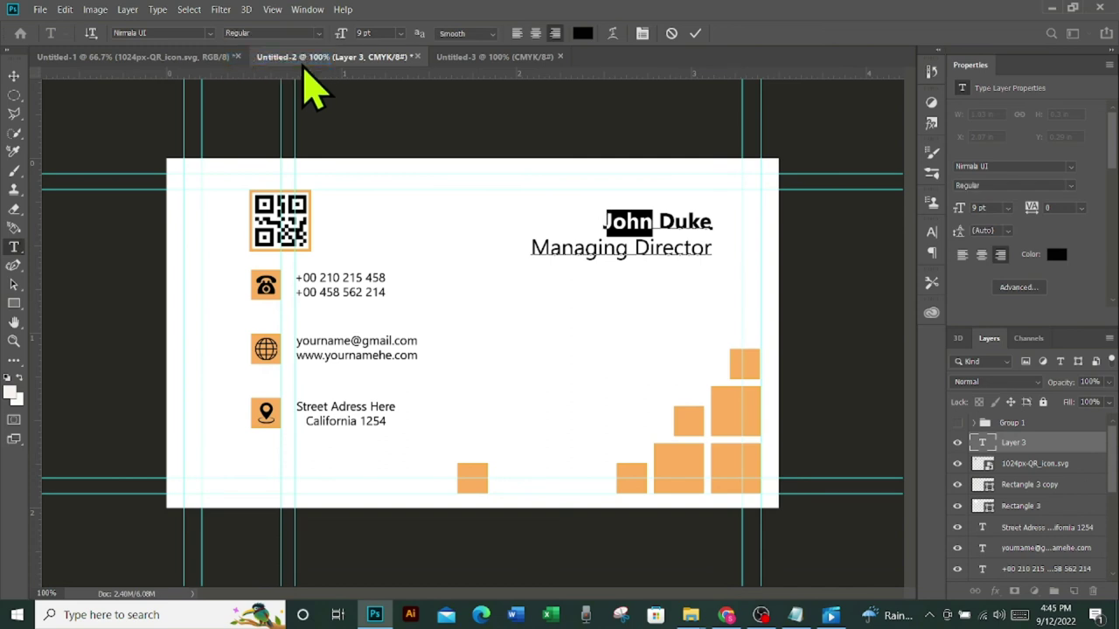
{"action": "left_click", "coordinate": [13, 77]}
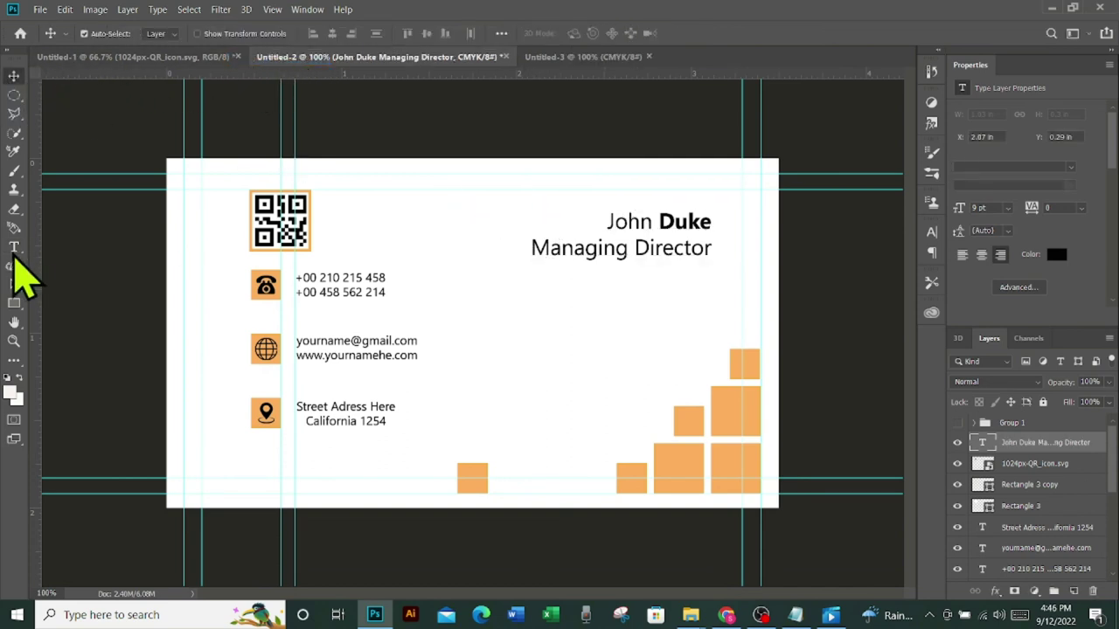
Make 'Managing Director' the corner-square orange at 6 pt
{"action": "left_click", "coordinate": [13, 248]}
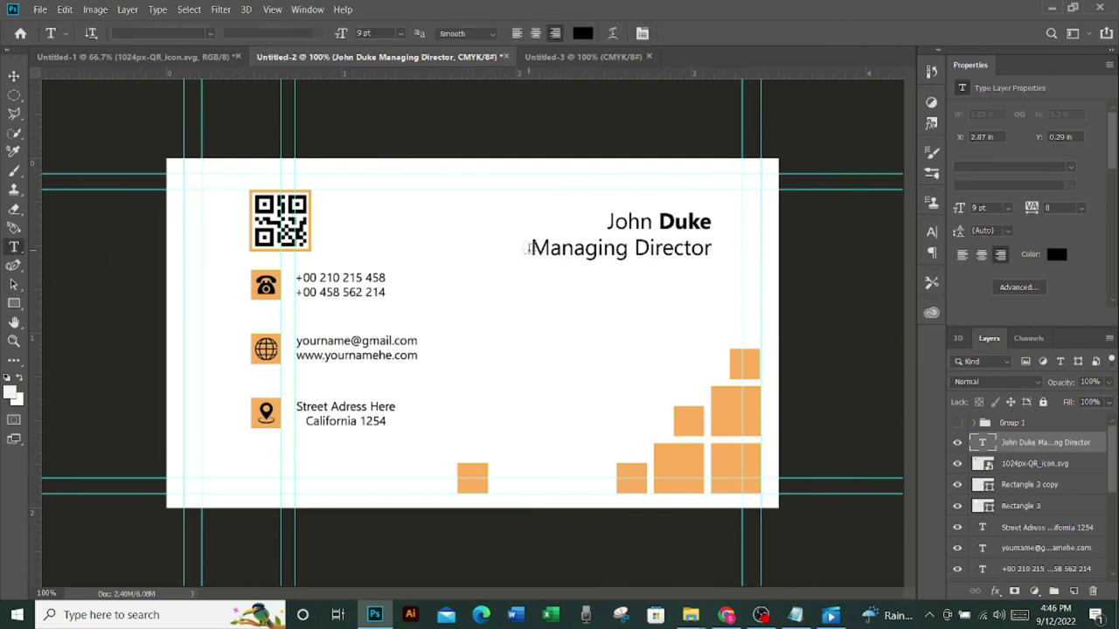
{"action": "left_click_drag", "start_coordinate": [531, 248], "coordinate": [765, 246]}
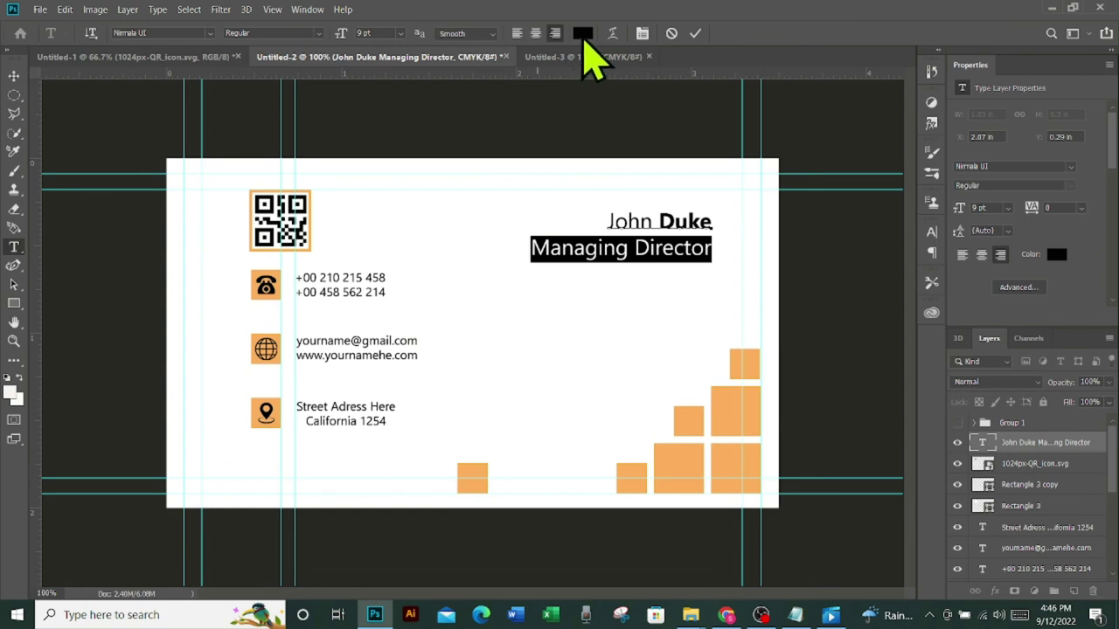
{"action": "left_click", "coordinate": [582, 34]}
{"action": "left_click", "coordinate": [701, 416]}
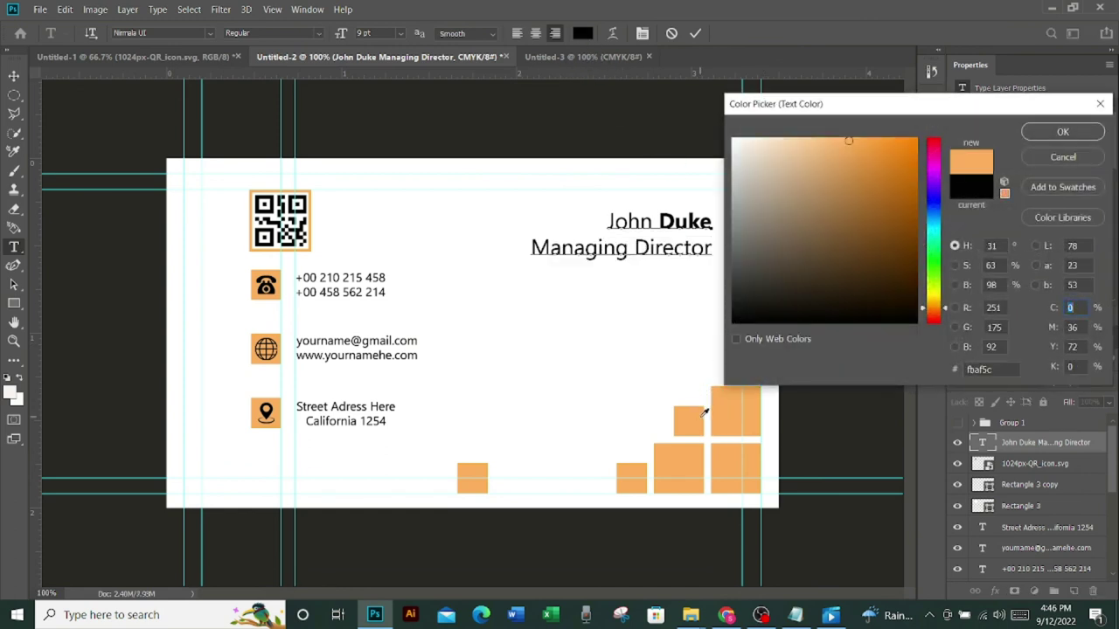
{"action": "left_click", "coordinate": [1073, 132]}
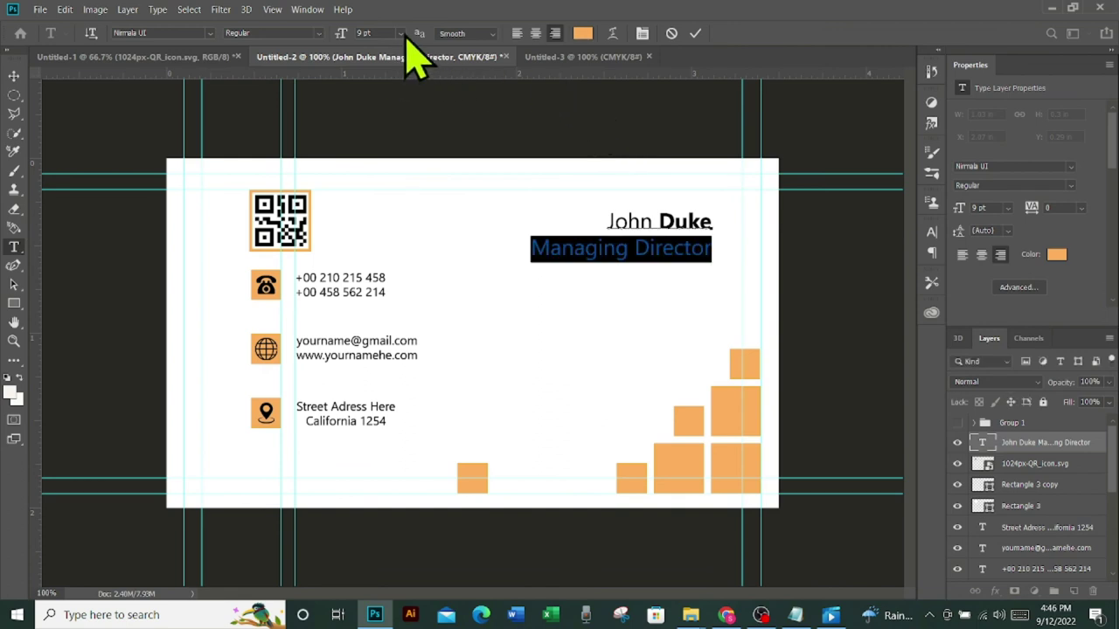
{"action": "left_click", "coordinate": [401, 34]}
{"action": "left_click", "coordinate": [378, 77]}
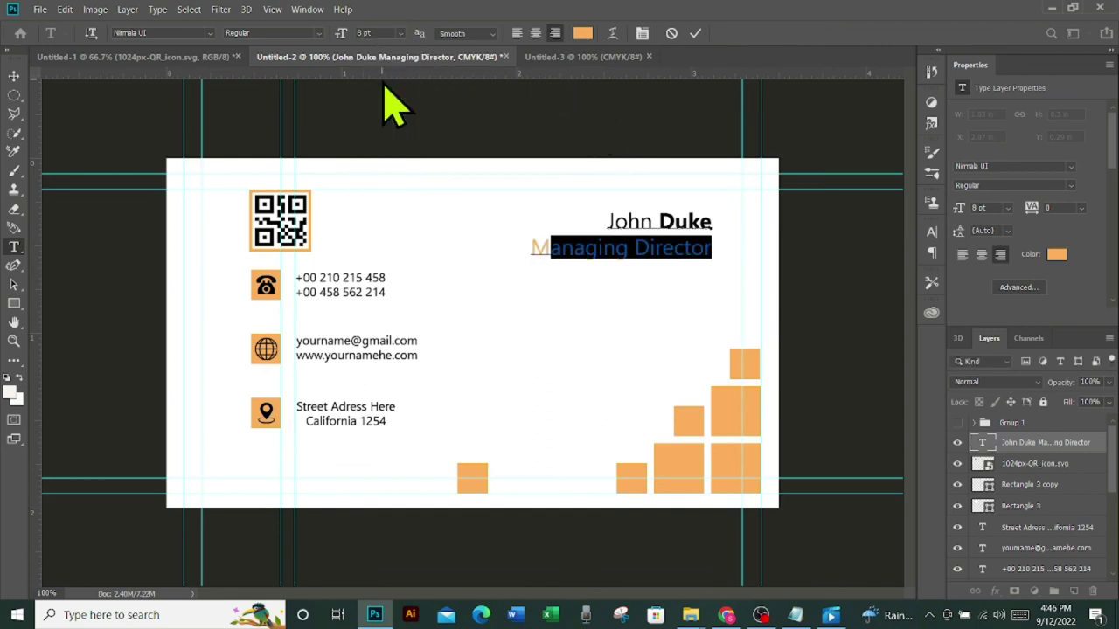
{"action": "left_click", "coordinate": [401, 34]}
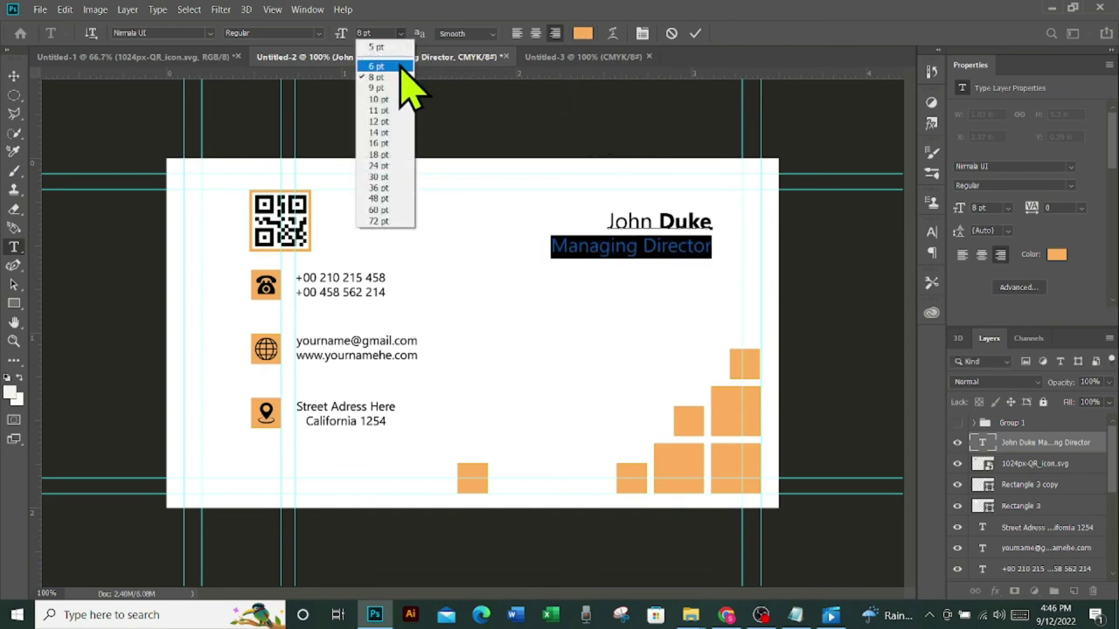
{"action": "left_click", "coordinate": [400, 68]}
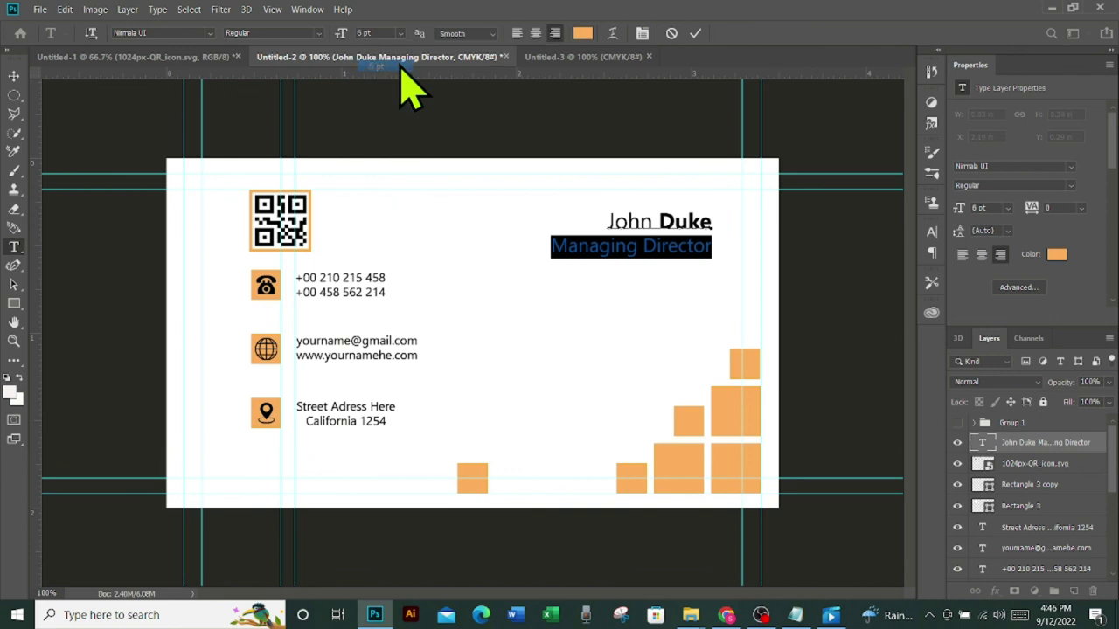
{"action": "left_click", "coordinate": [695, 34]}
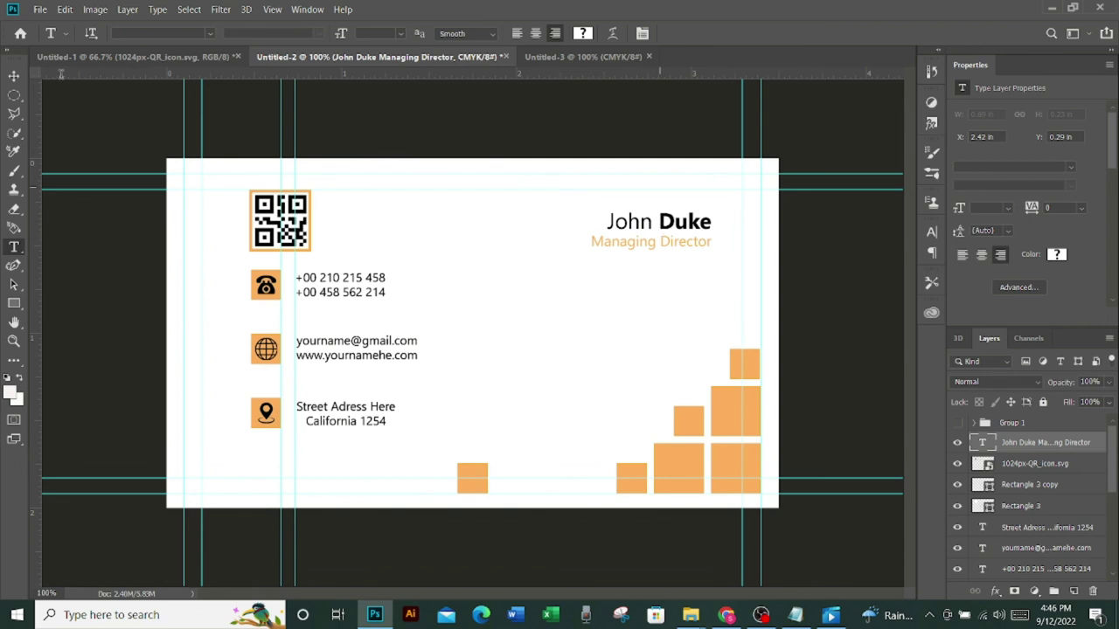
{"action": "left_click", "coordinate": [14, 76]}
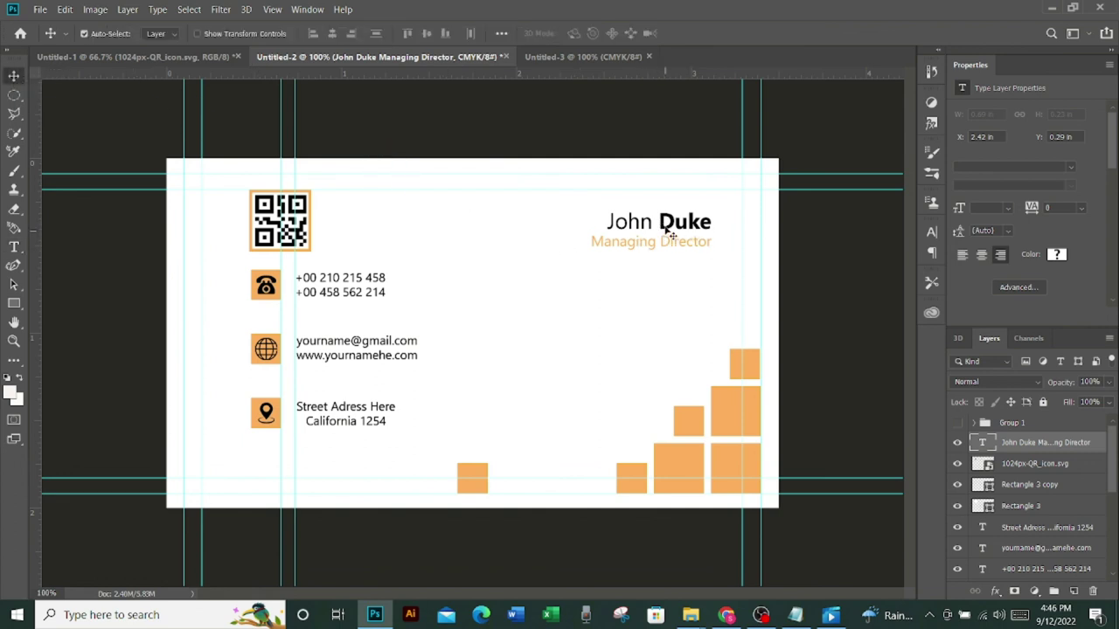
Move the name block up to the top right and shift the QR code and contact column left
{"action": "left_click_drag", "start_coordinate": [670, 234], "coordinate": [696, 225]}
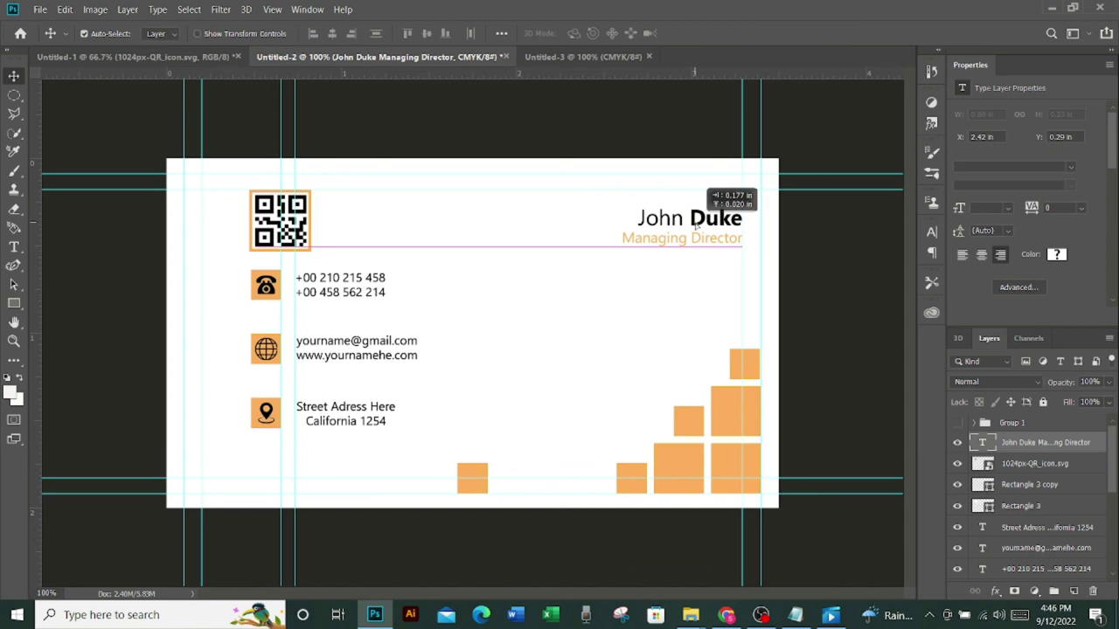
{"action": "left_click_drag", "start_coordinate": [695, 225], "coordinate": [697, 208]}
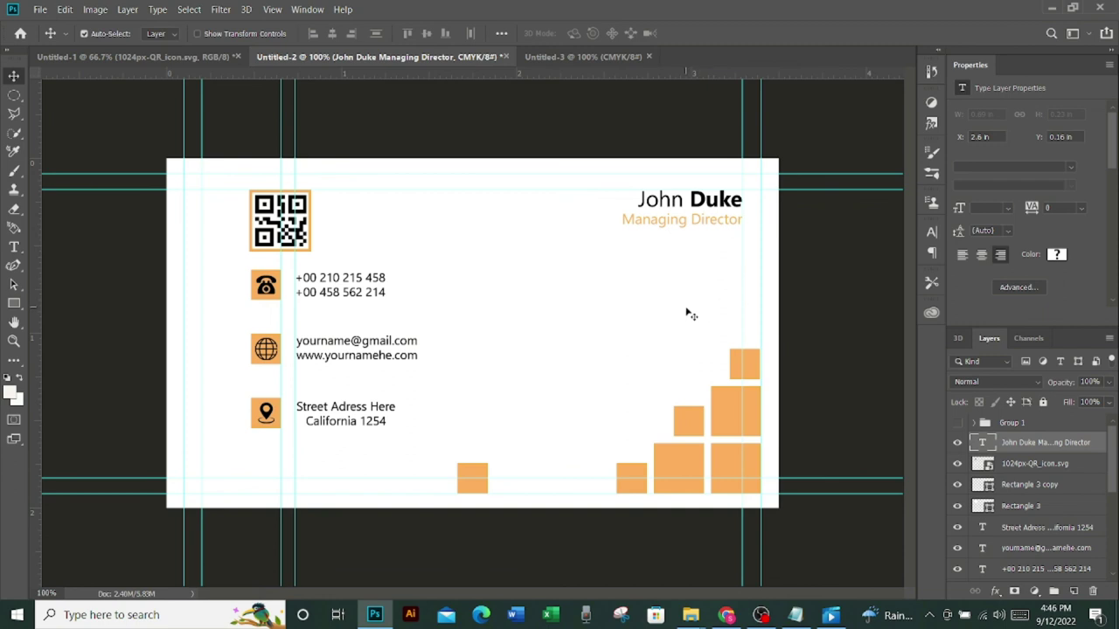
{"action": "left_click_drag", "start_coordinate": [281, 158], "coordinate": [301, 334]}
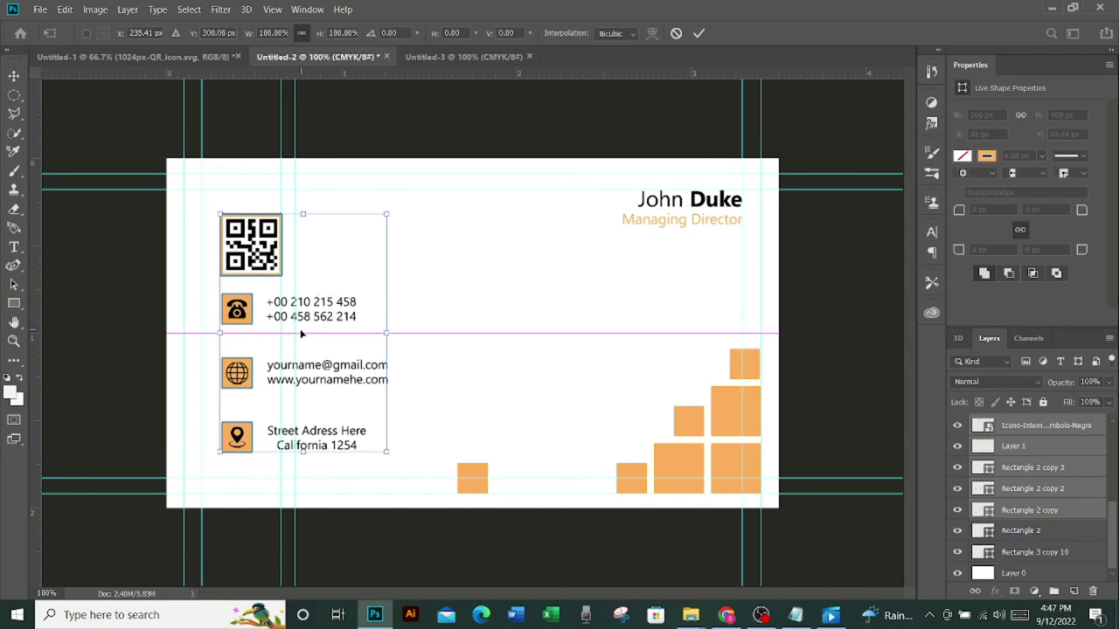
{"action": "left_click", "coordinate": [698, 33]}
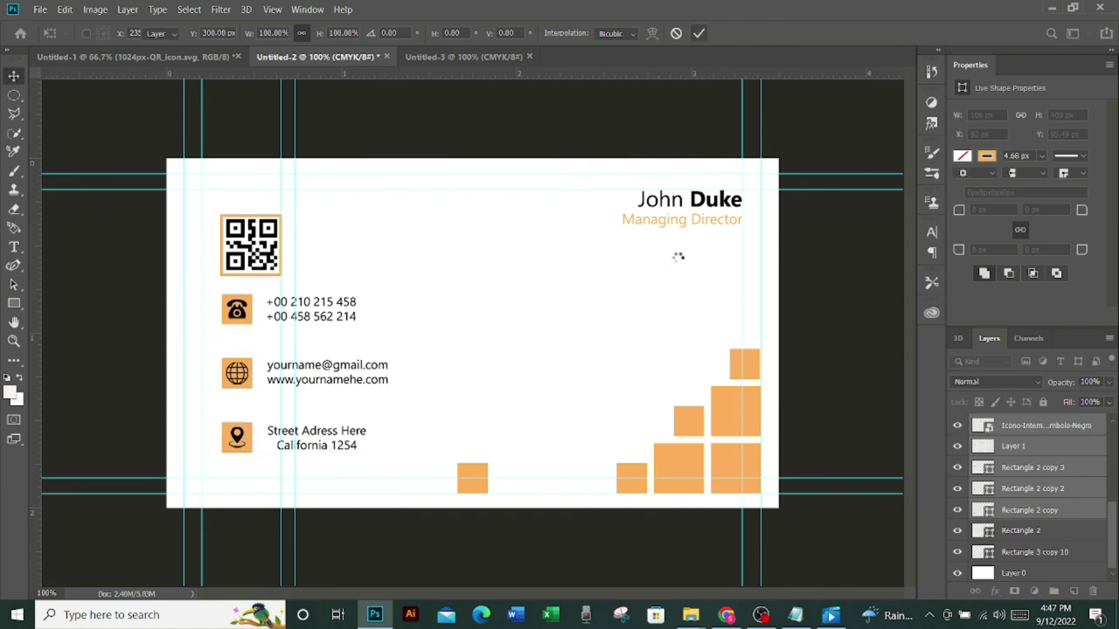
Nudge the name block into its final spot flush with the right margin
{"action": "double_click", "coordinate": [697, 206]}
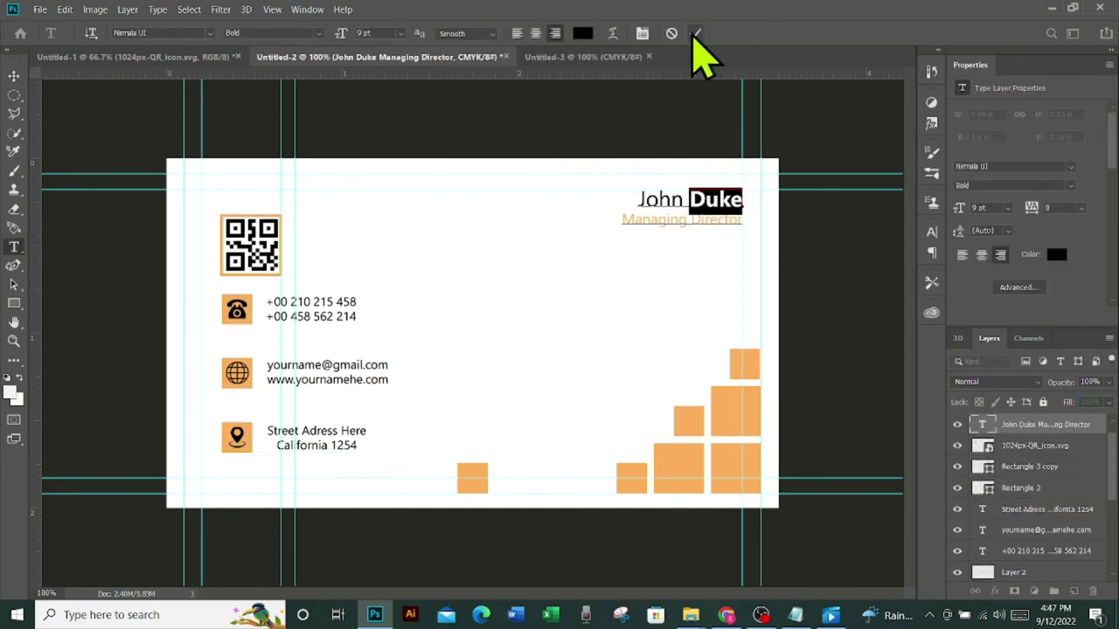
{"action": "left_click", "coordinate": [696, 34]}
{"action": "key", "text": "v"}
{"action": "left_click_drag", "start_coordinate": [700, 214], "coordinate": [696, 237]}
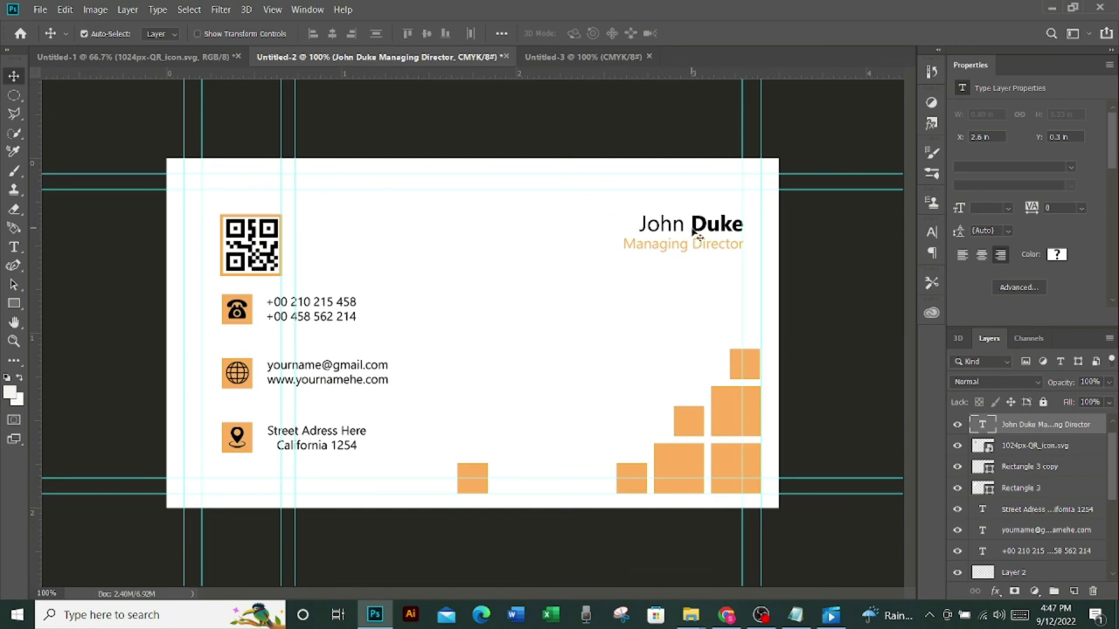
{"action": "mouse_move", "coordinate": [699, 236]}
{"action": "left_mouse_down"}
{"action": "mouse_move", "coordinate": [691, 228]}
{"action": "mouse_move", "coordinate": [698, 237]}
{"action": "left_mouse_up"}
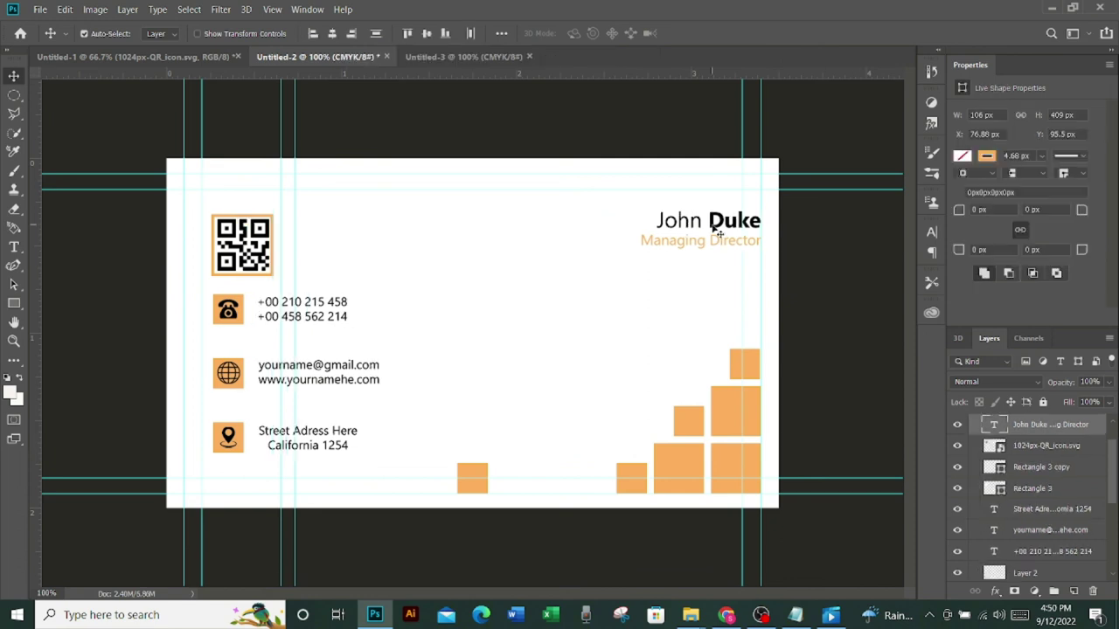
{"action": "left_click_drag", "start_coordinate": [716, 232], "coordinate": [717, 235]}
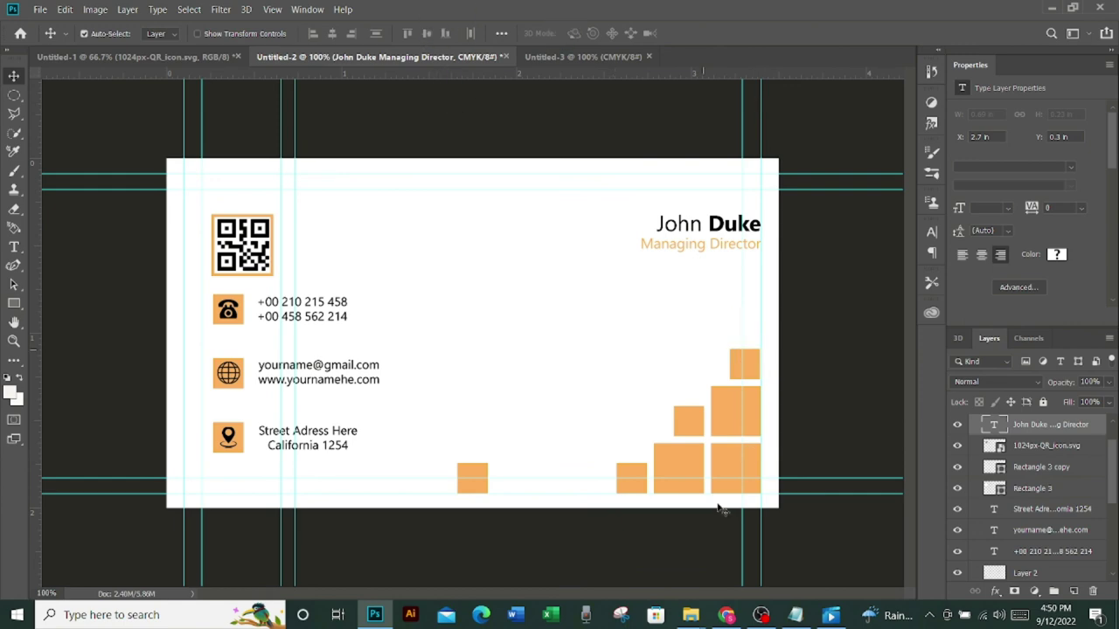
Switch to OBS Studio and press Stop Recording
{"action": "left_click", "coordinate": [762, 616]}
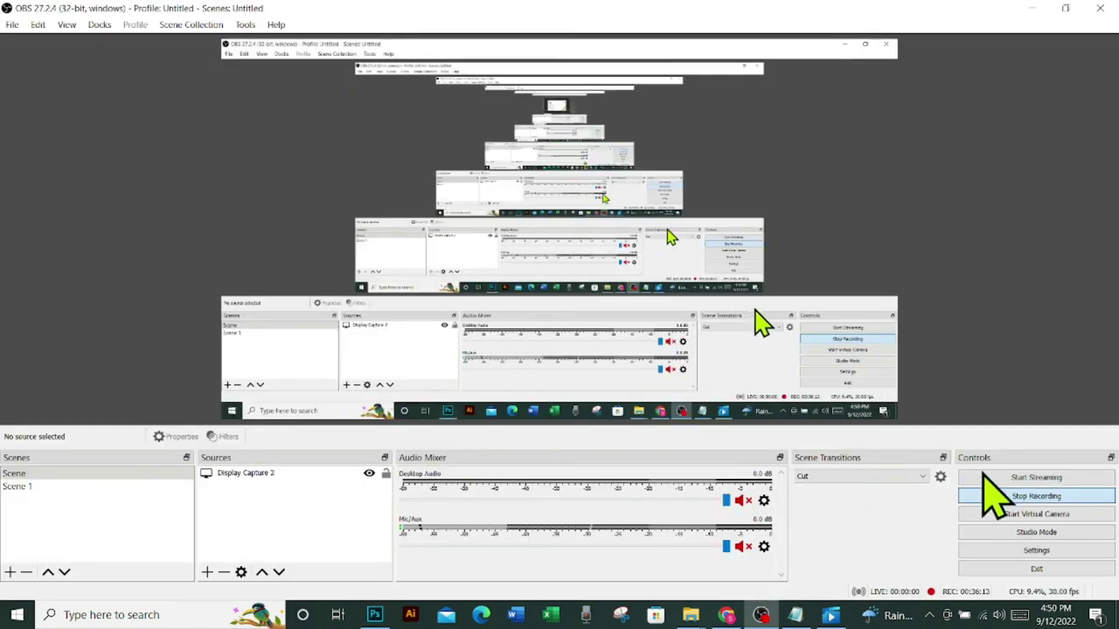
{"action": "left_click", "coordinate": [1002, 494]}
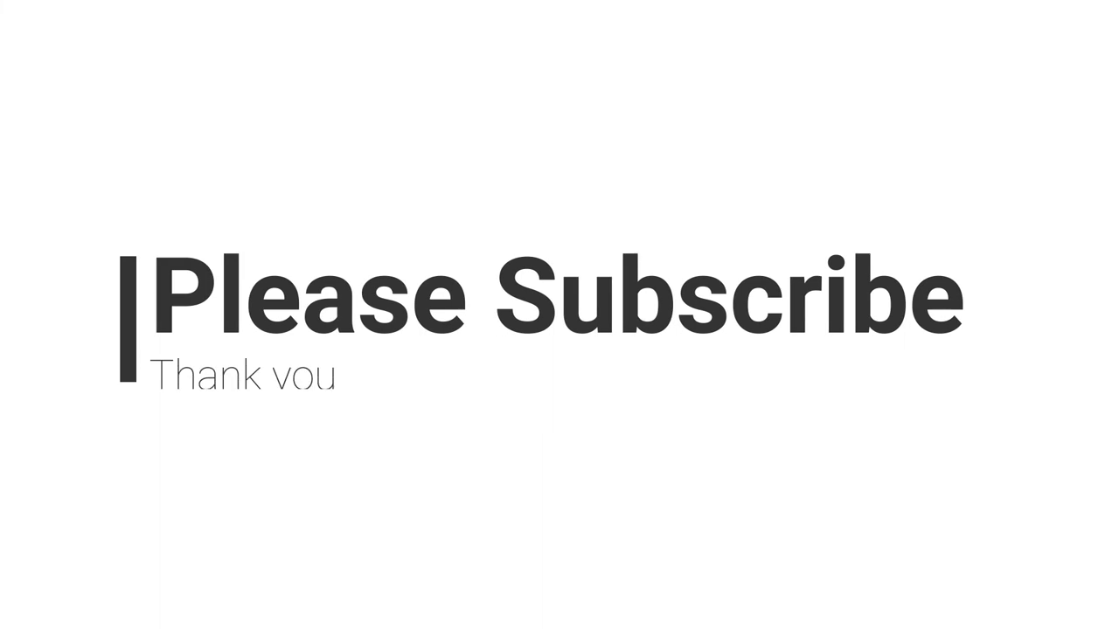